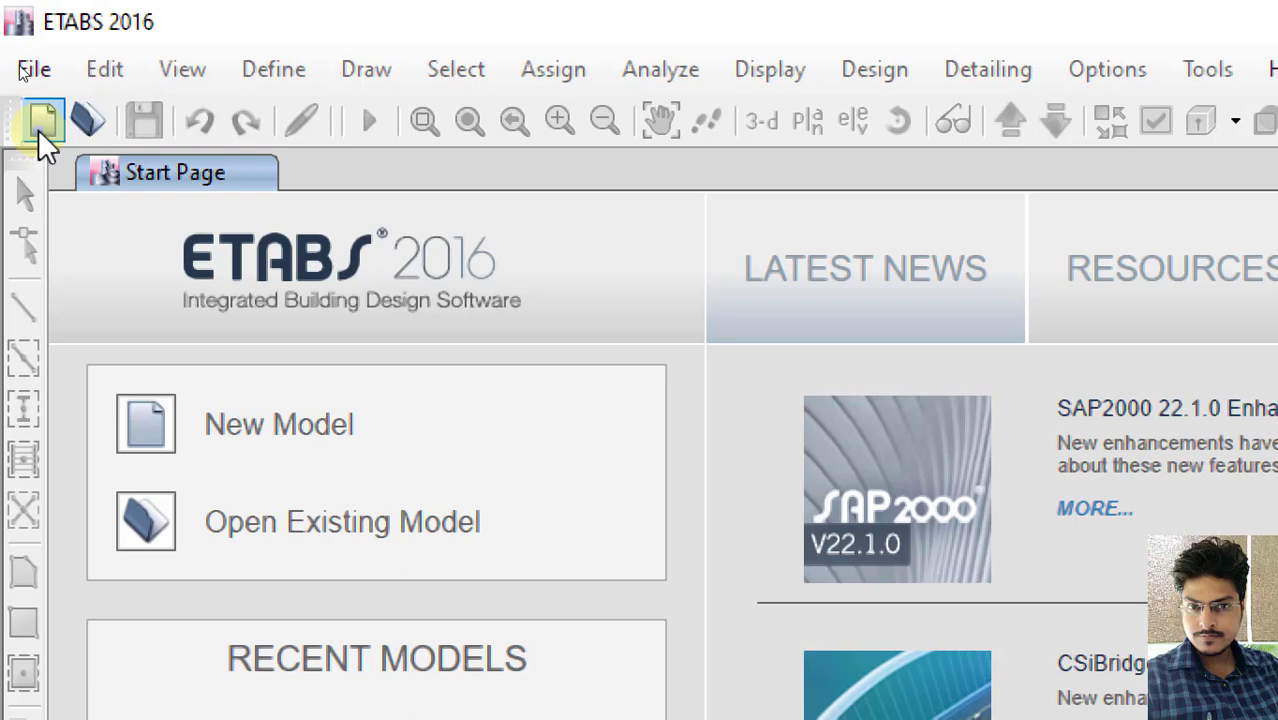
click(40, 78)
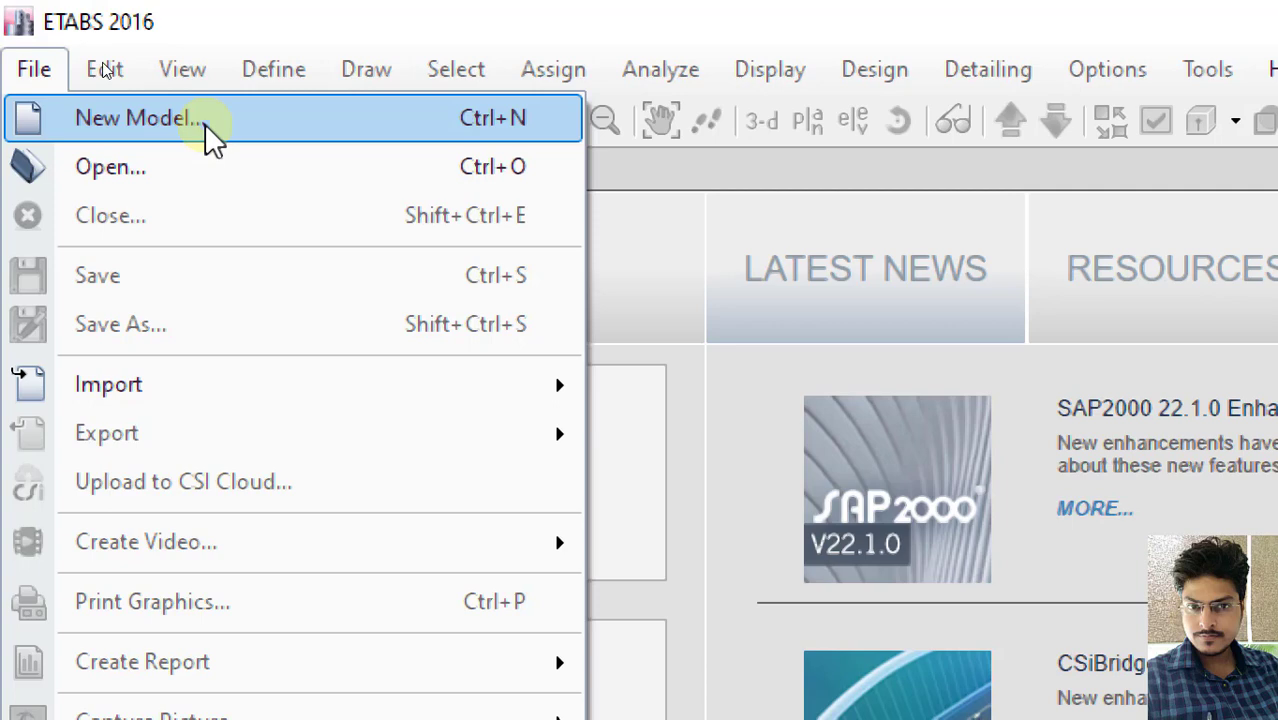
click(428, 28)
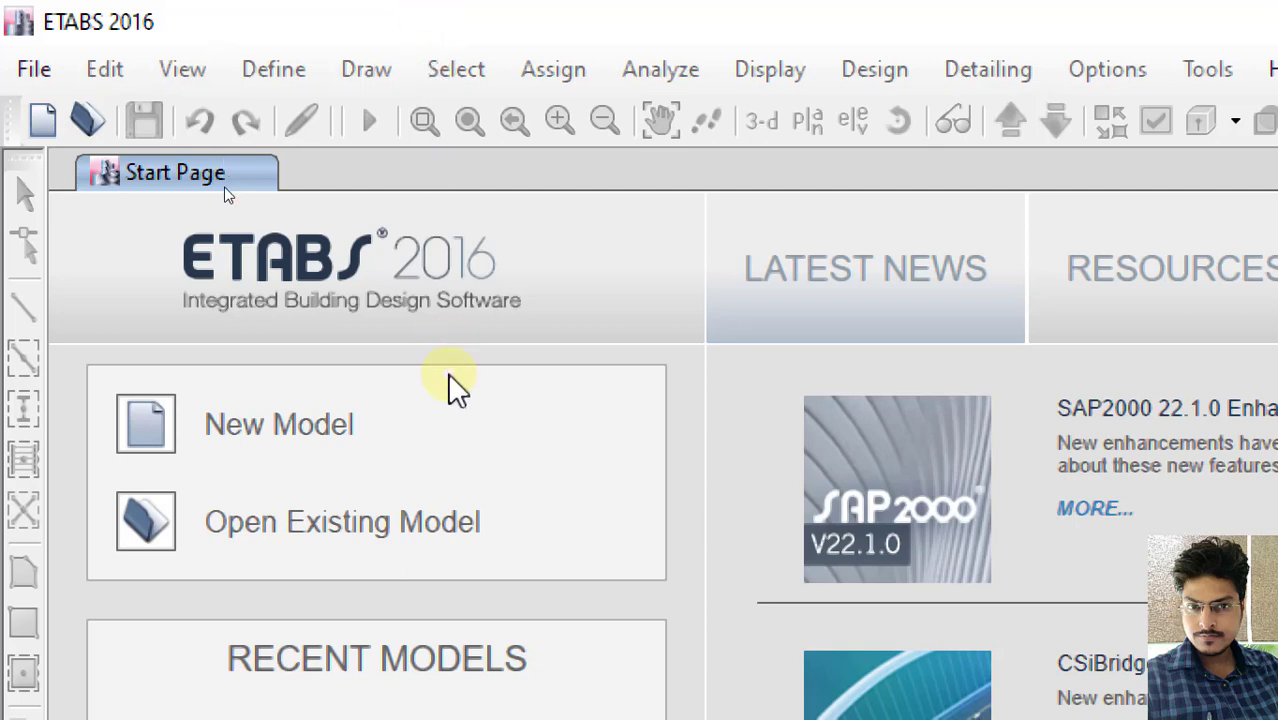
click(142, 440)
click(137, 432)
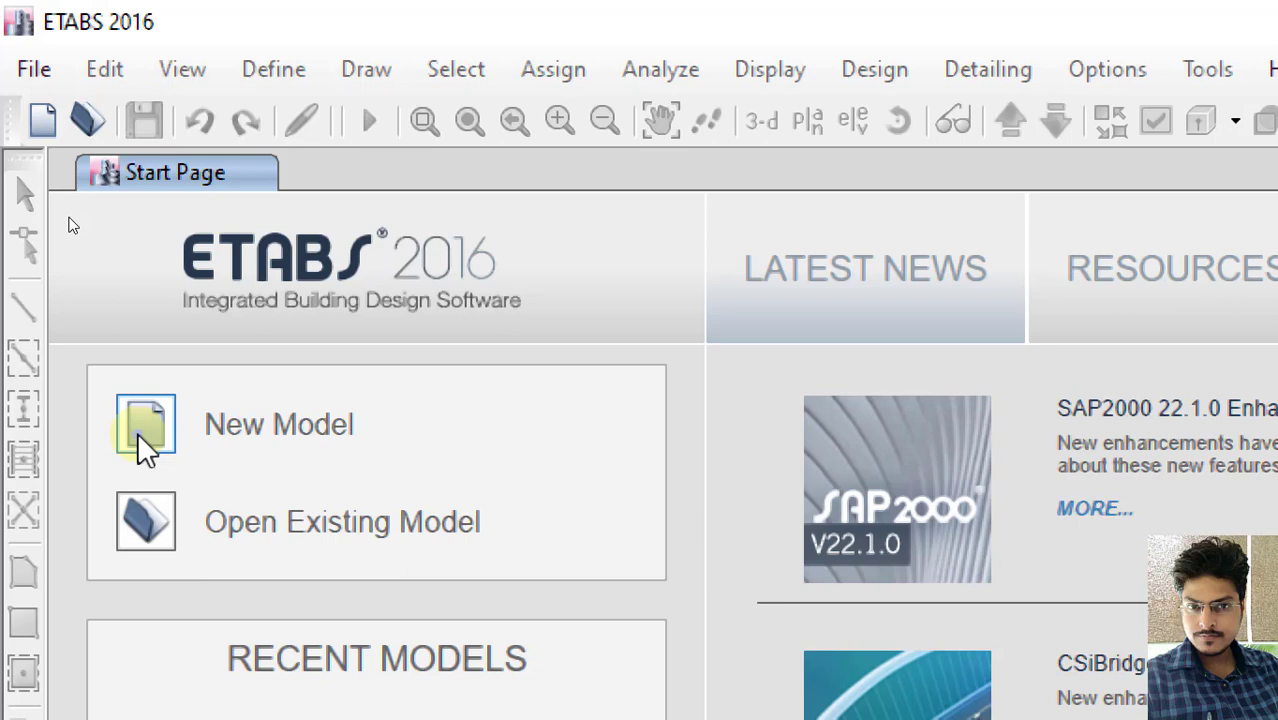
click(47, 114)
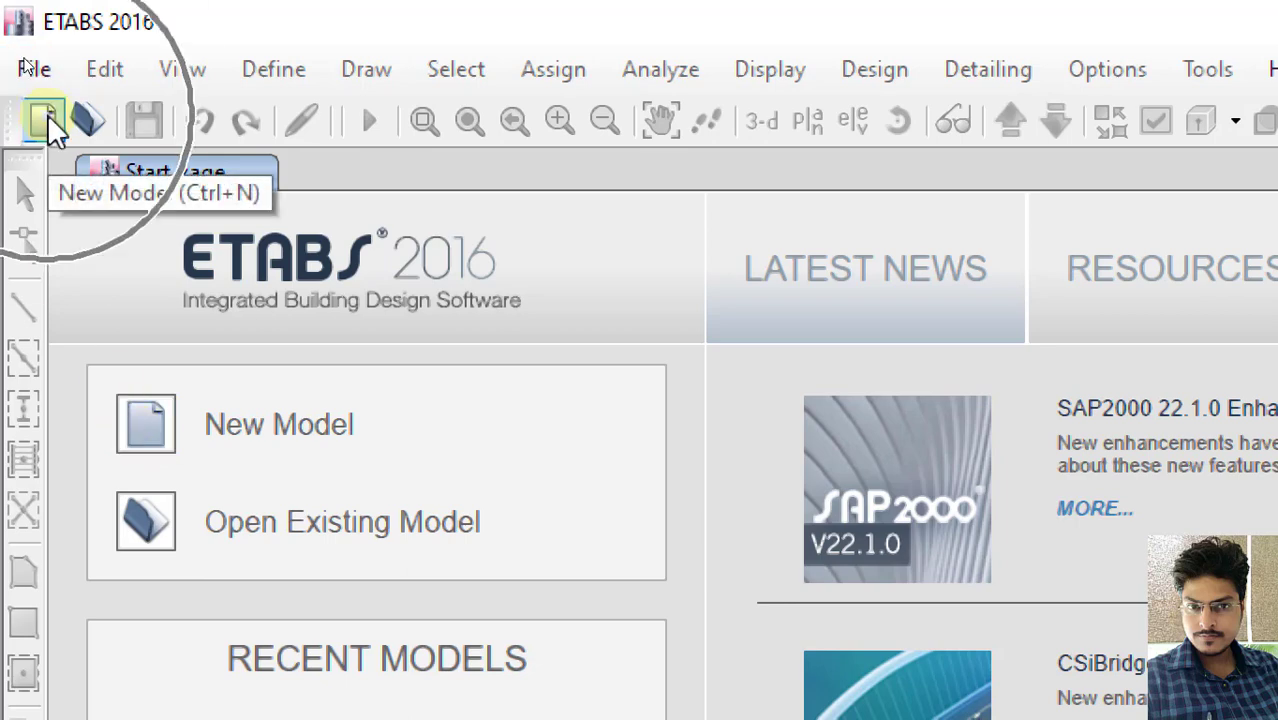
click(47, 65)
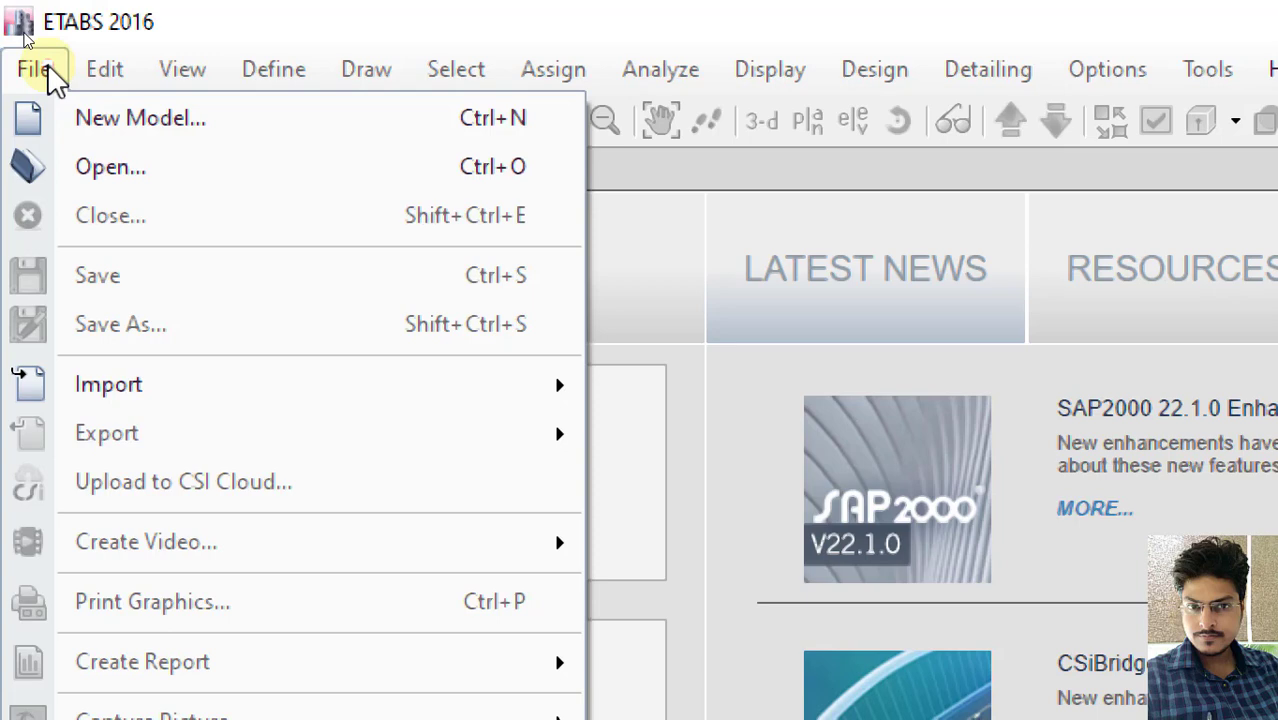
click(128, 120)
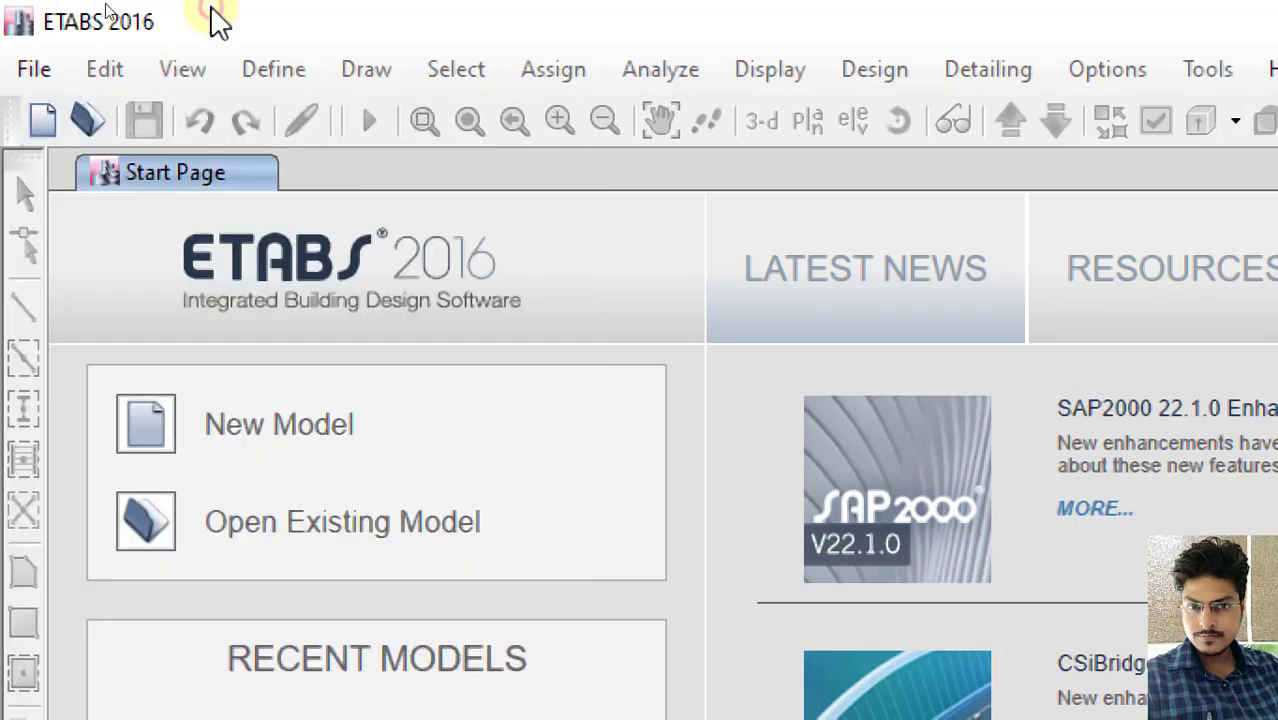
click(158, 437)
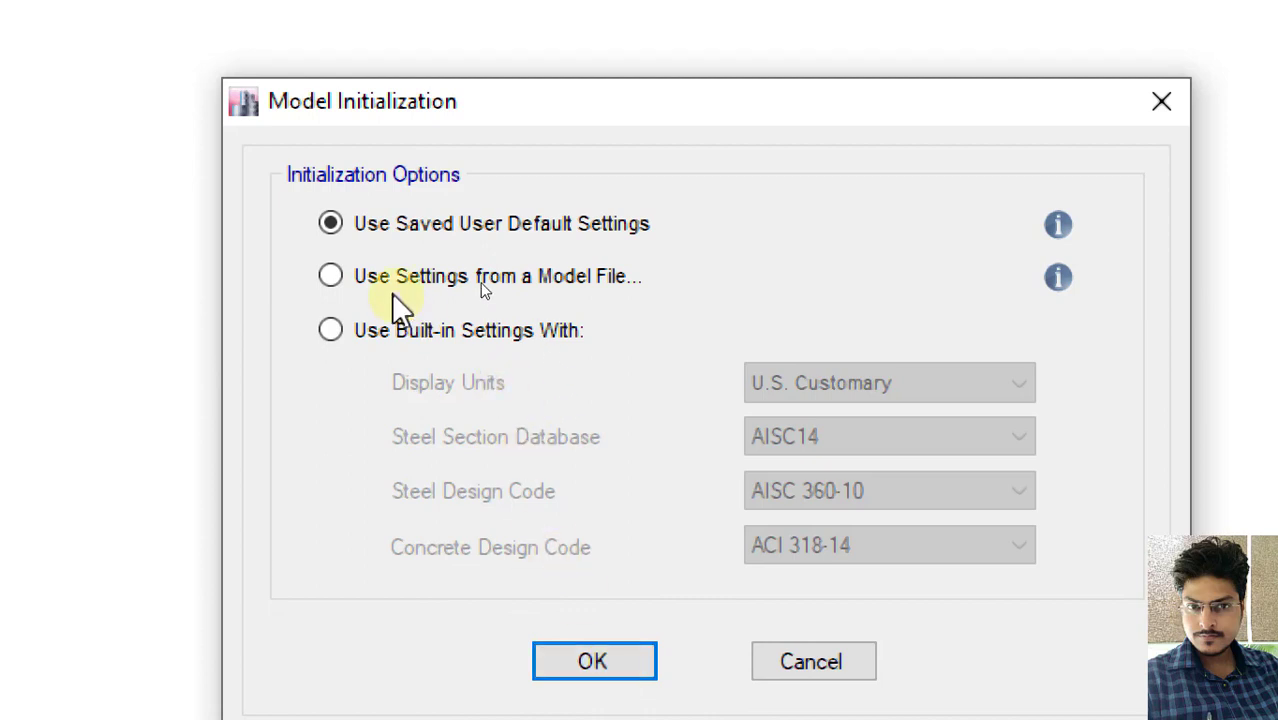
click(365, 283)
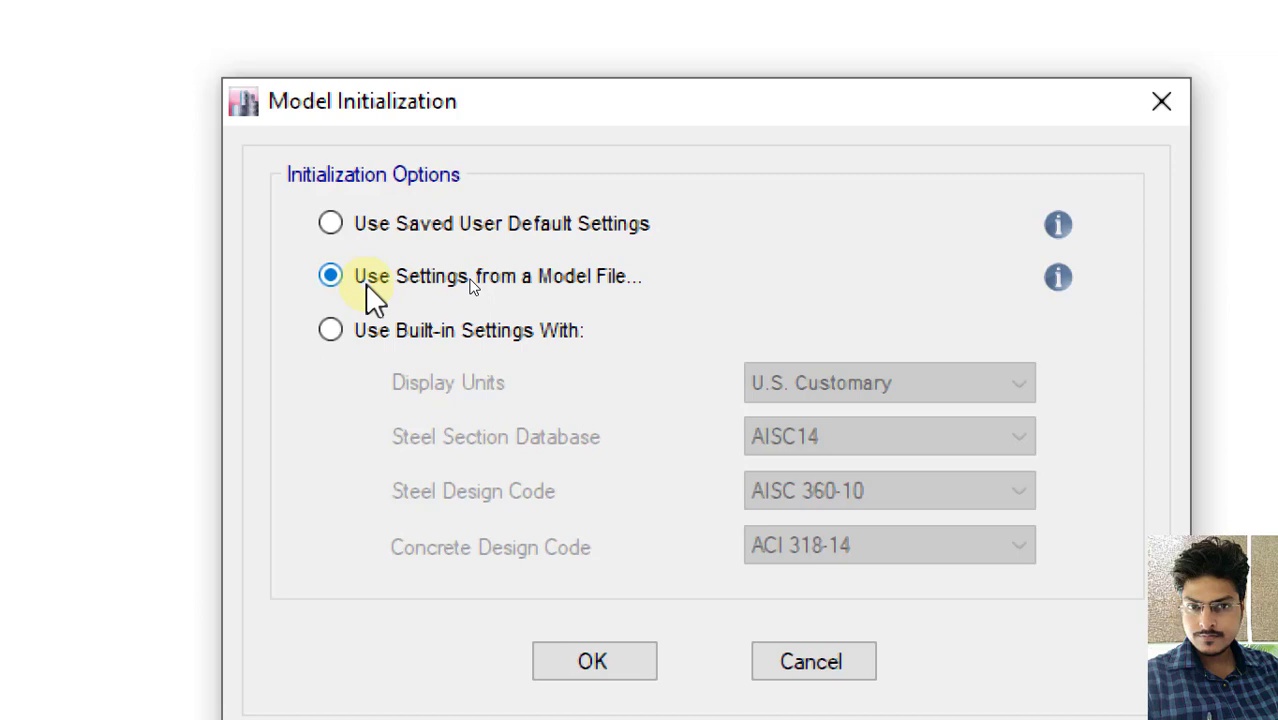
click(365, 283)
click(365, 283)
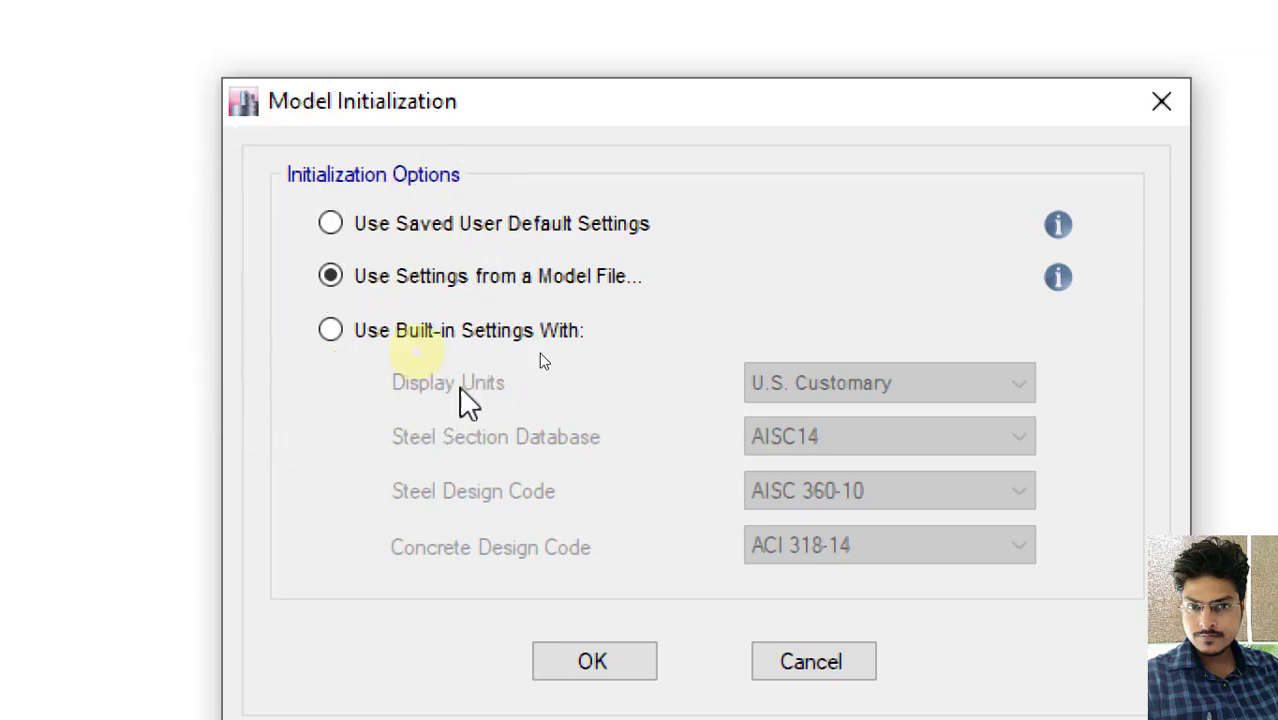
click(619, 664)
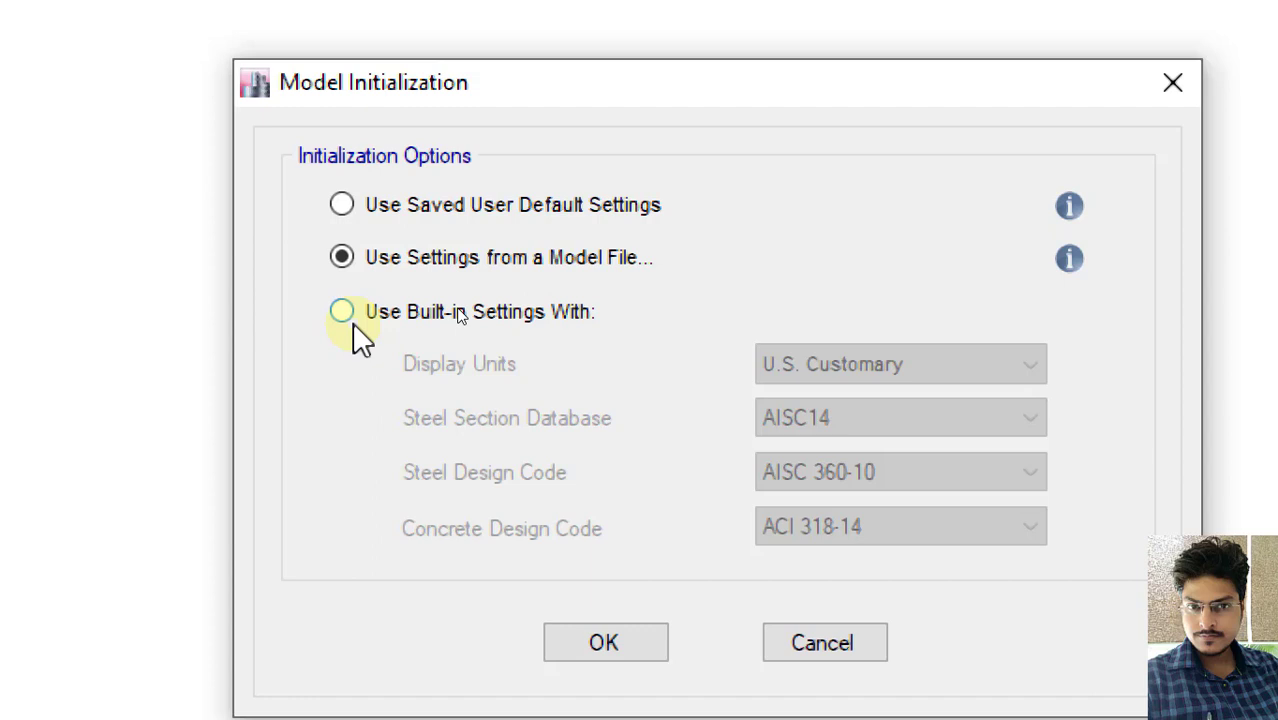
click(355, 270)
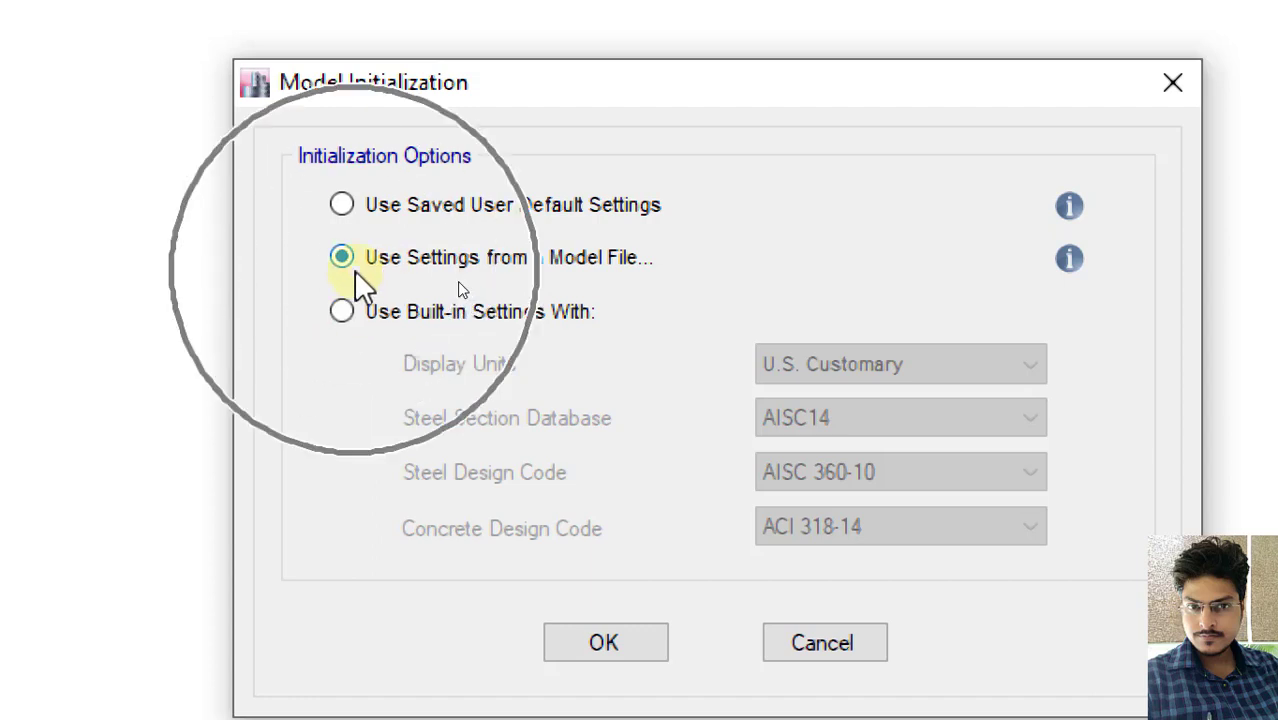
click(355, 270)
click(612, 655)
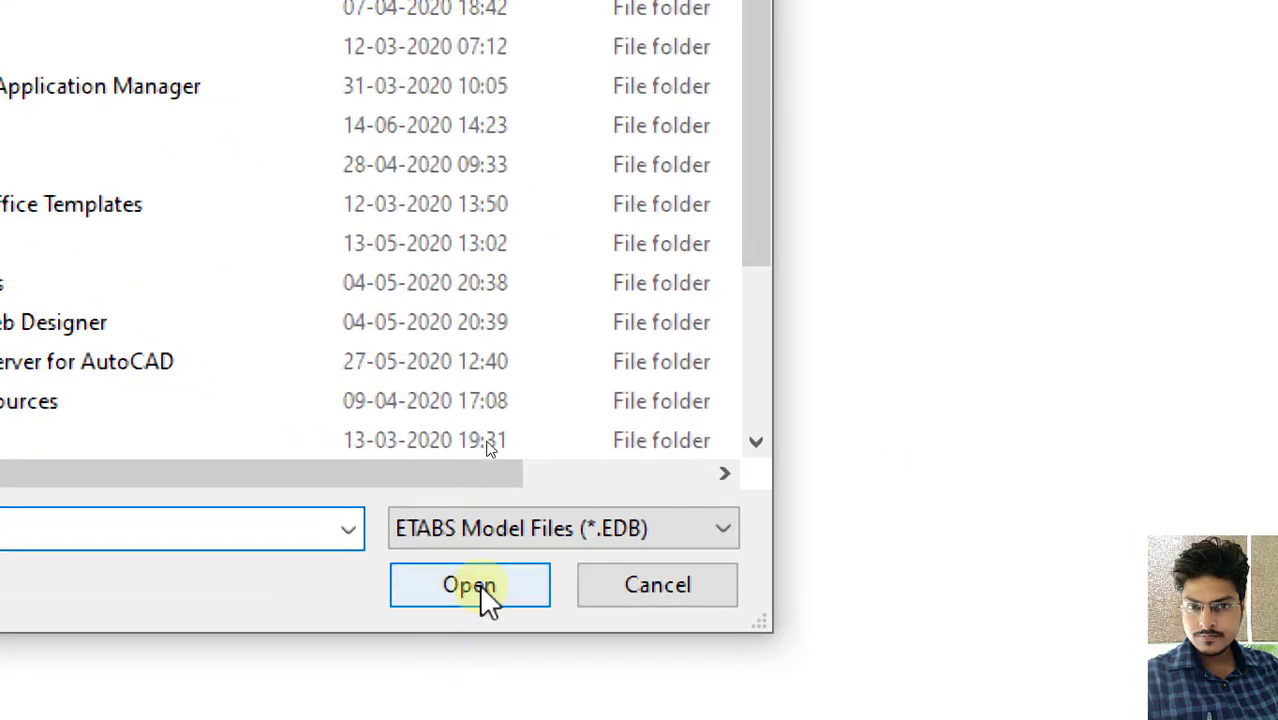
click(479, 583)
click(636, 592)
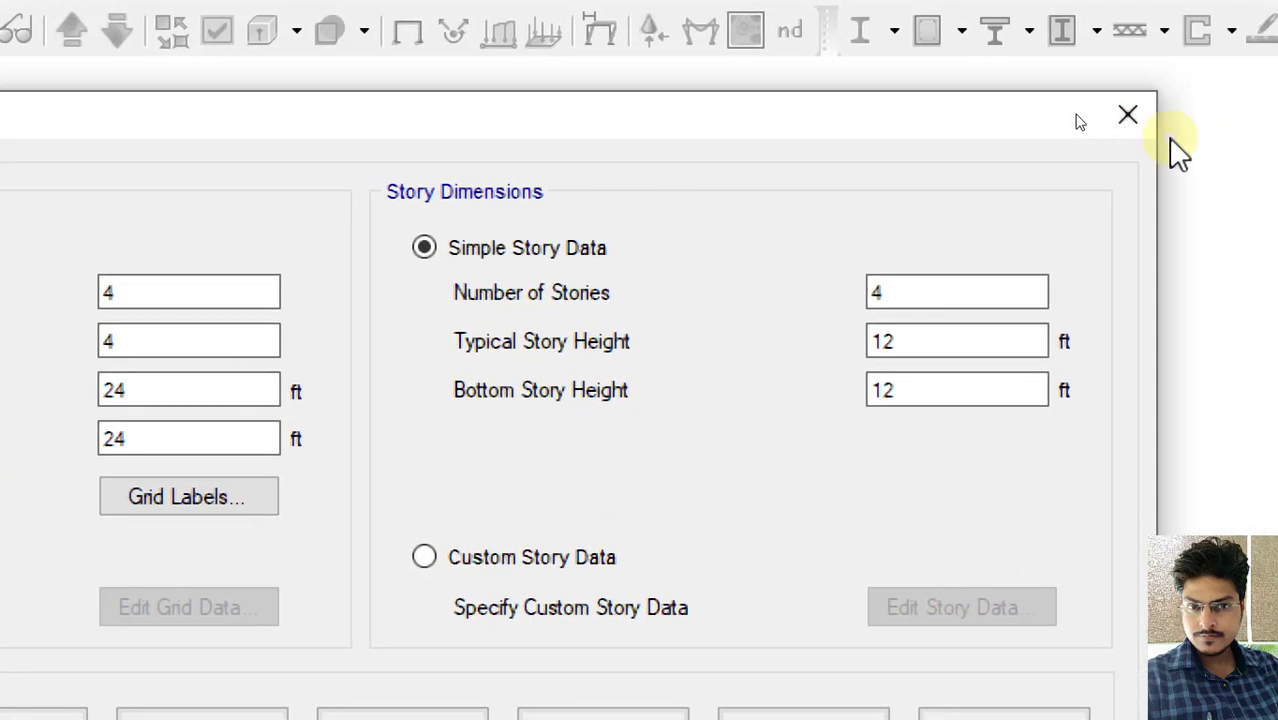
click(1165, 115)
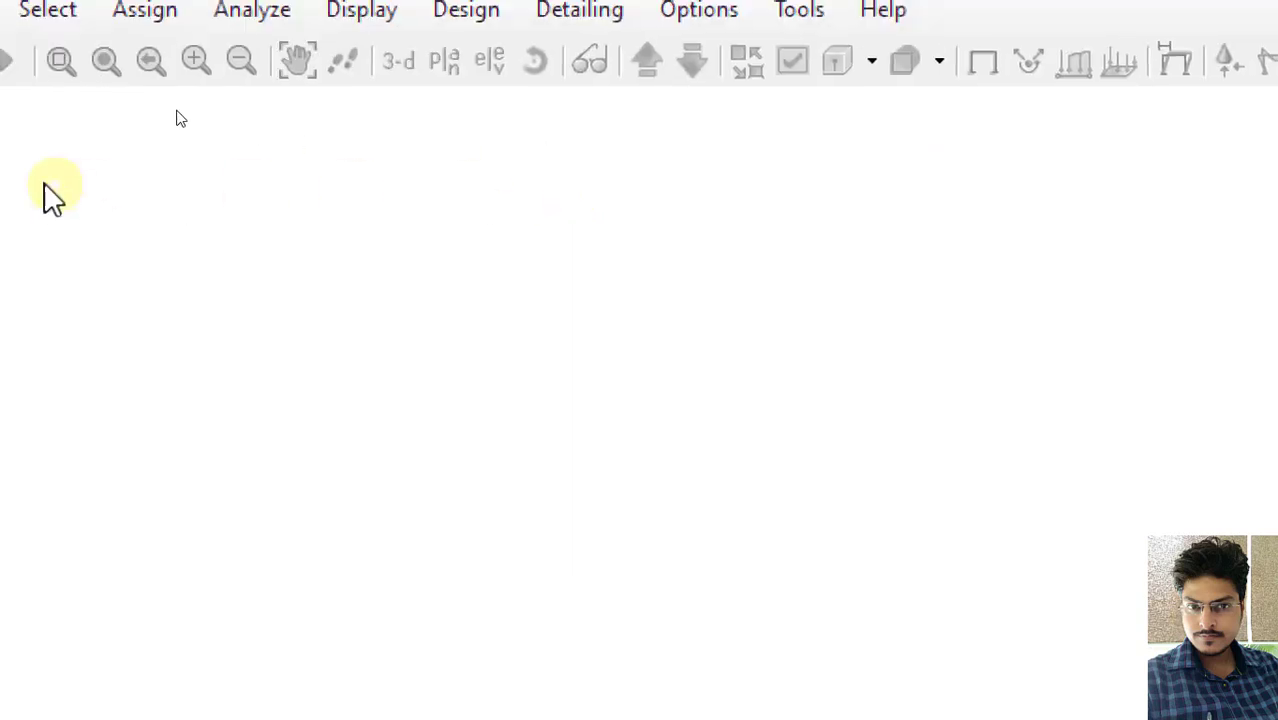
Start a new model initialized with built-in settings and set its display units to Metric SI
click(33, 64)
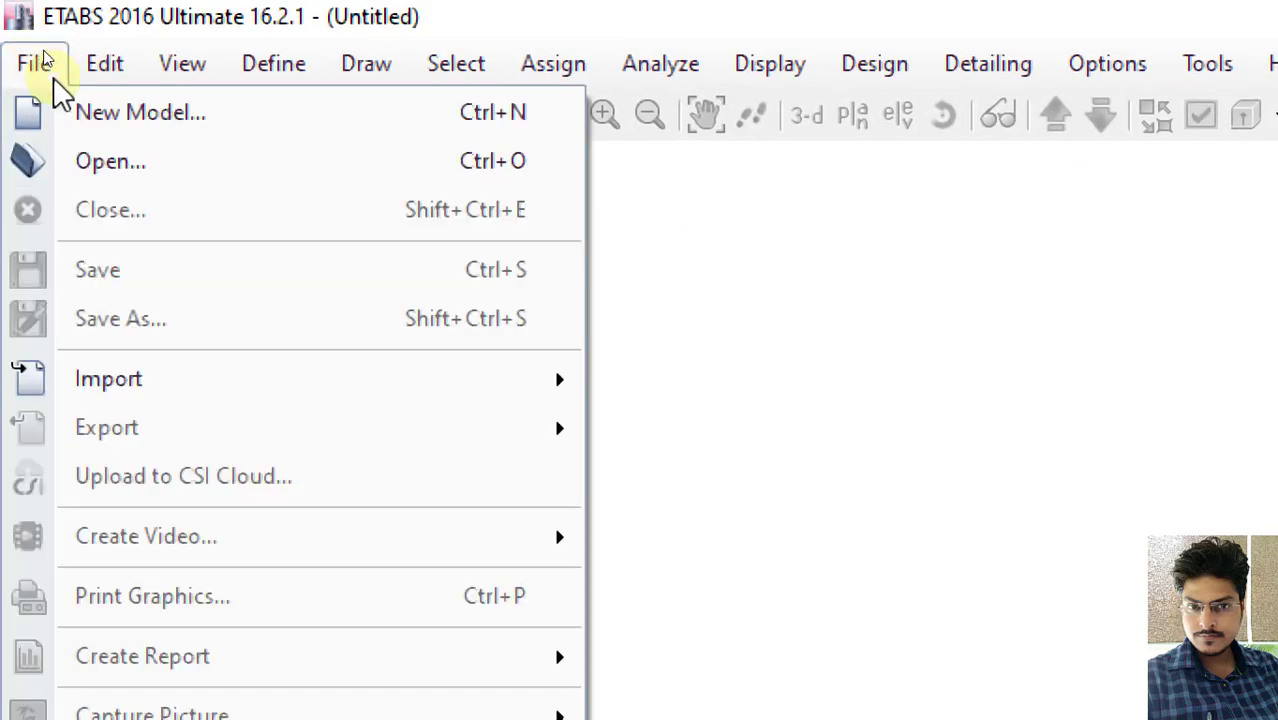
click(155, 114)
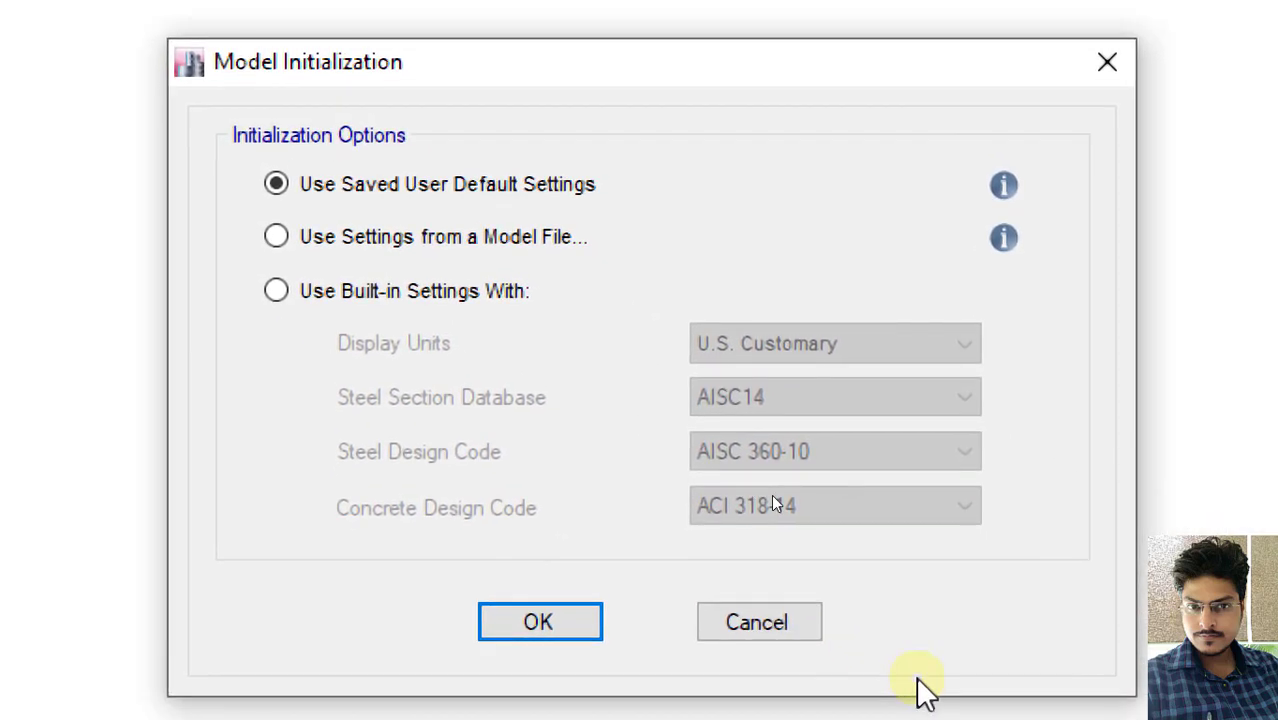
click(280, 297)
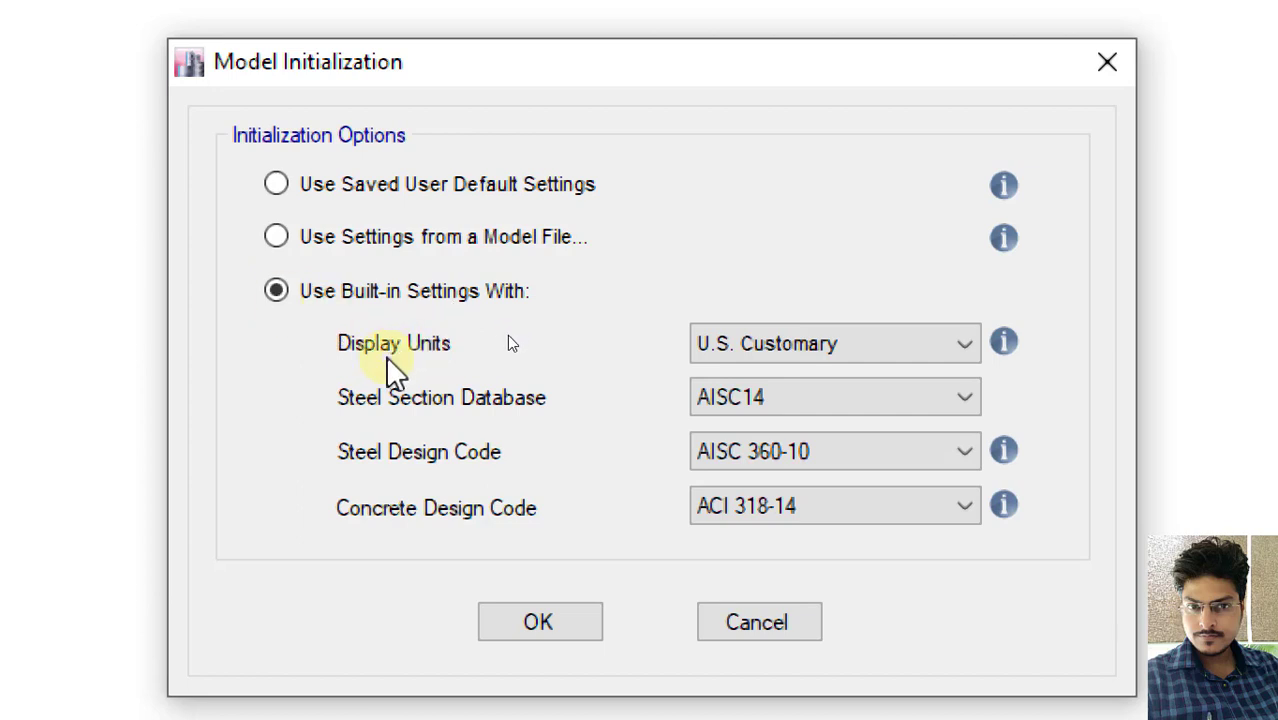
click(888, 350)
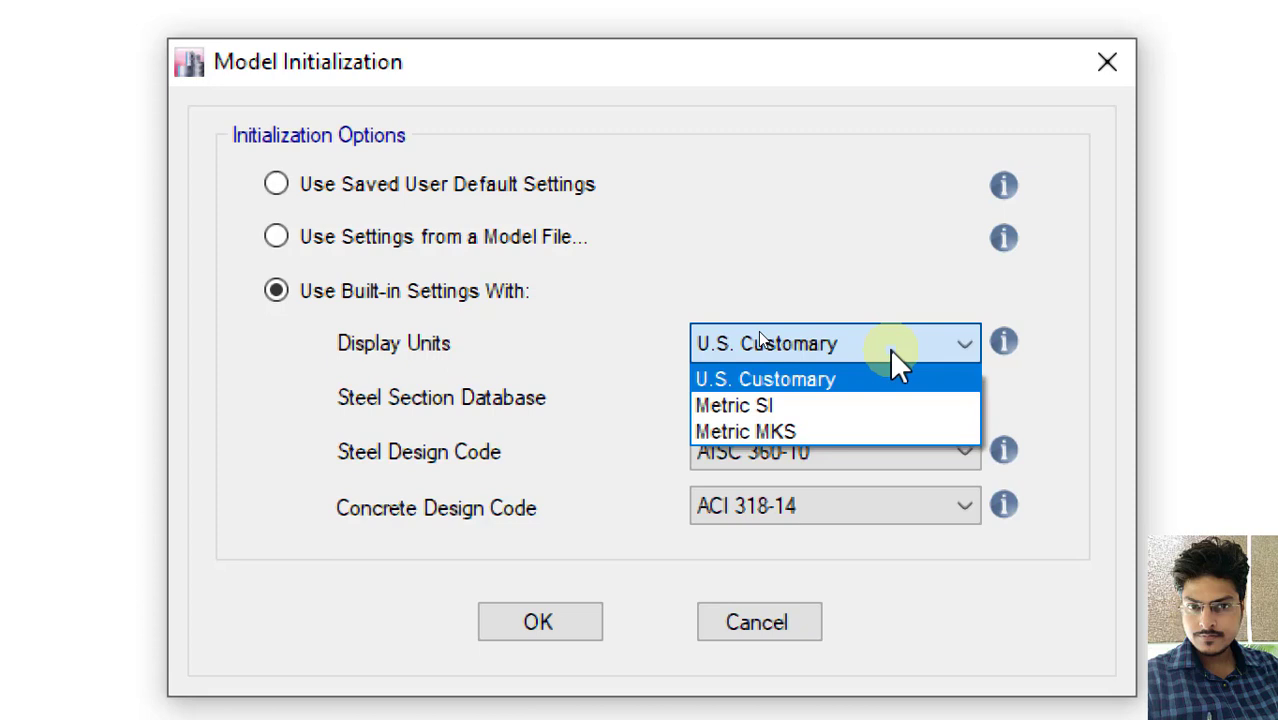
click(832, 405)
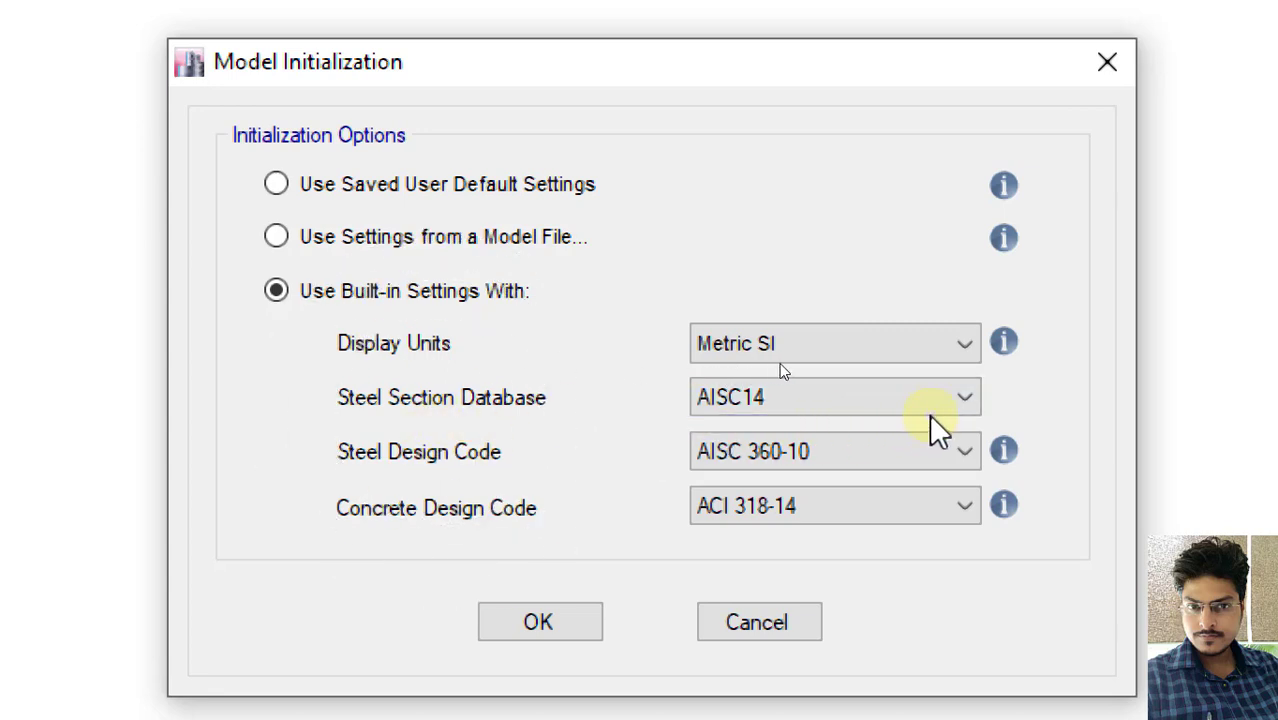
Set the steel section database to Indian and the steel design code to IS 800:2007
click(965, 397)
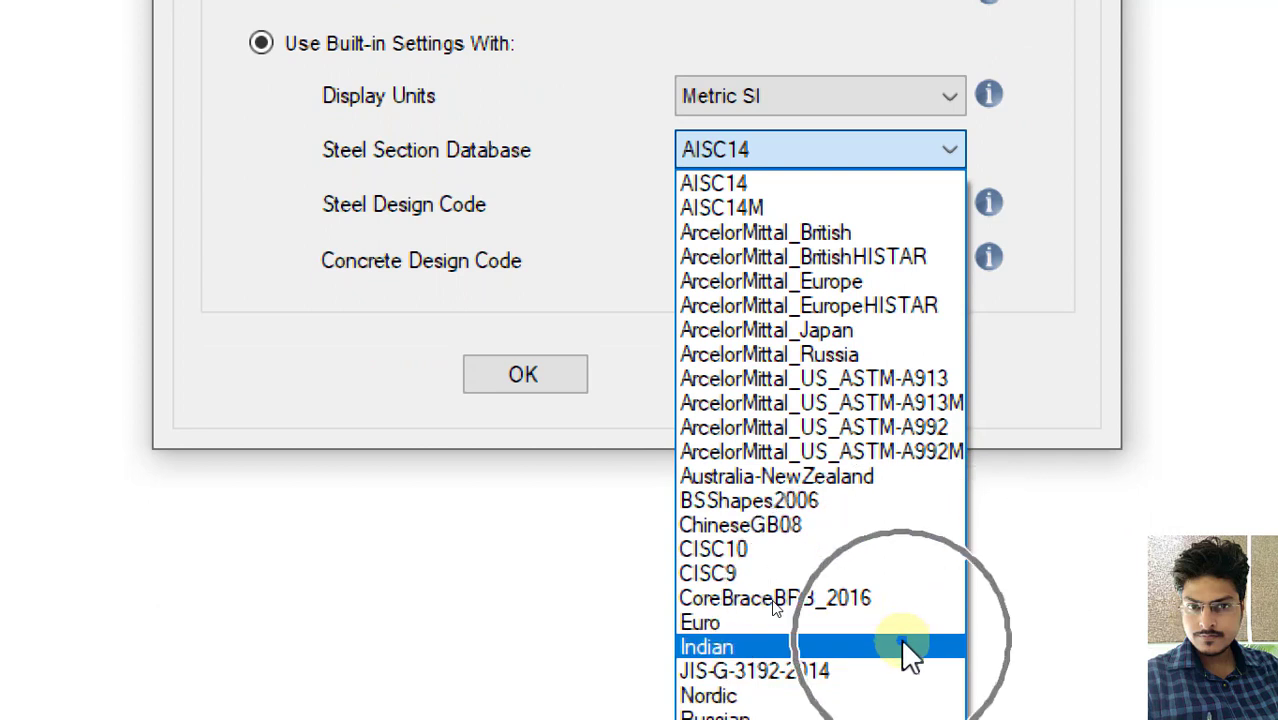
click(815, 647)
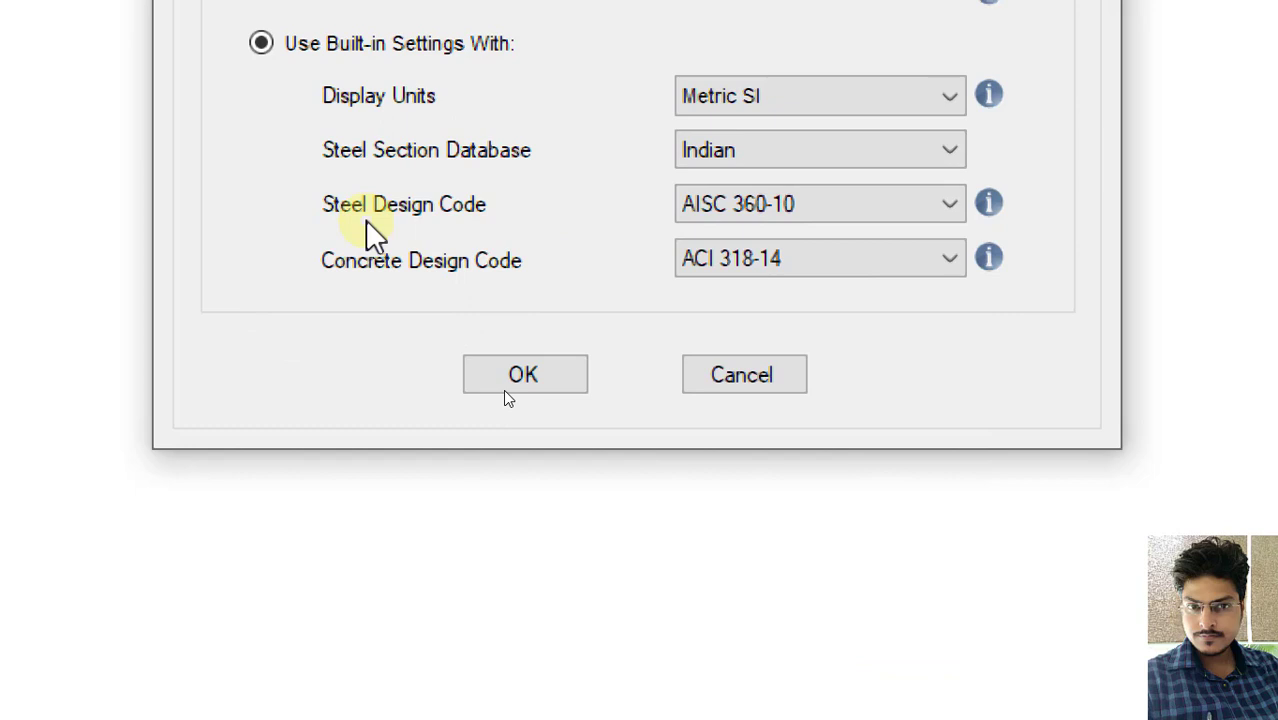
click(944, 206)
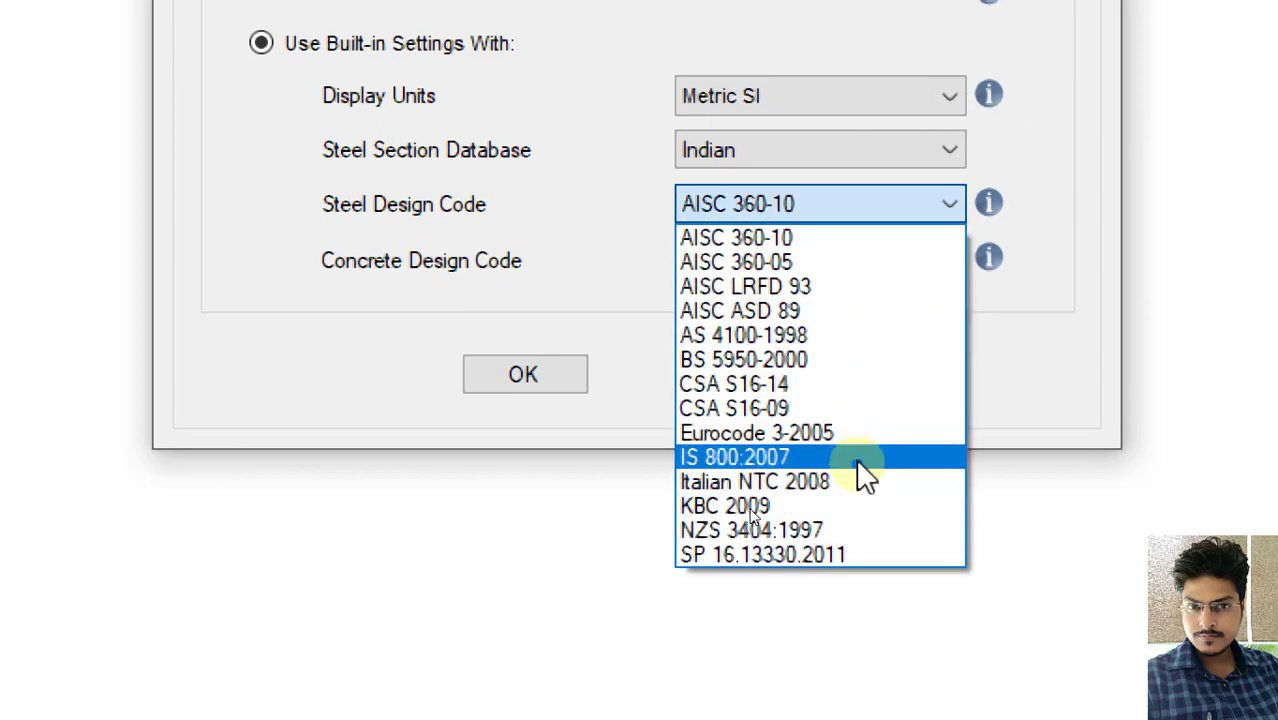
click(858, 460)
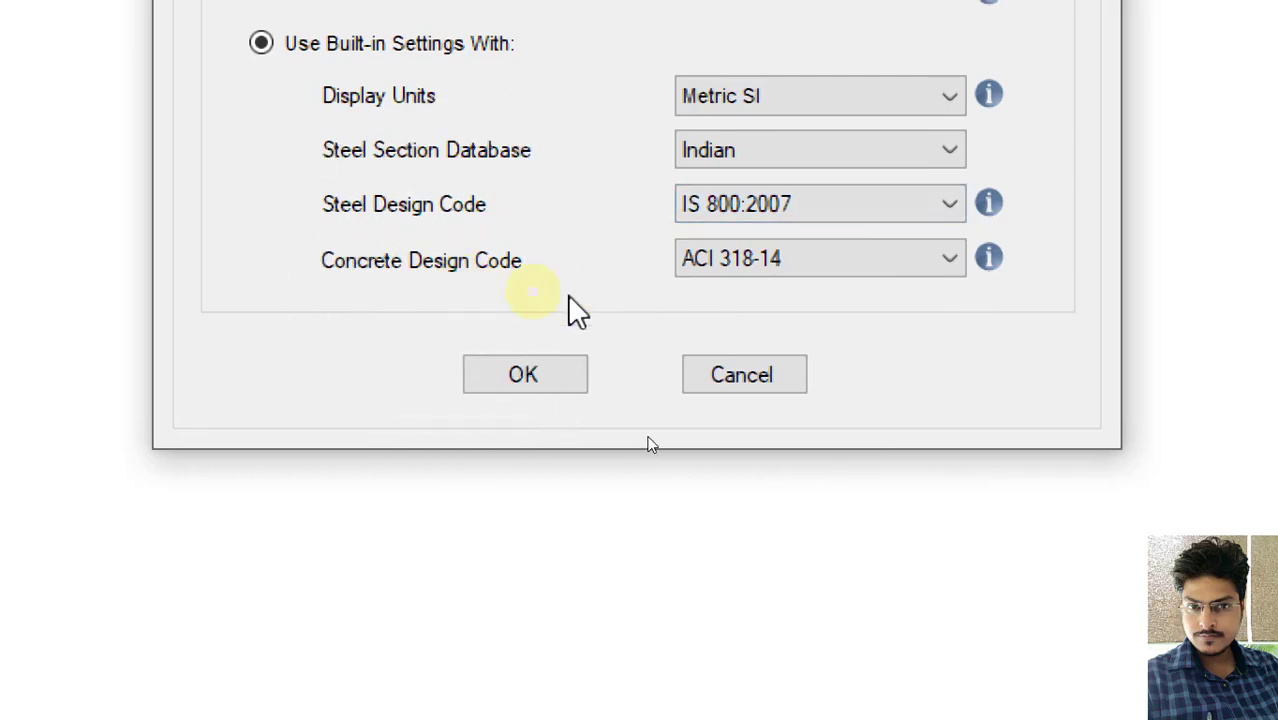
Set the concrete design code to IS 456:2000 and accept the model initialization settings
click(950, 265)
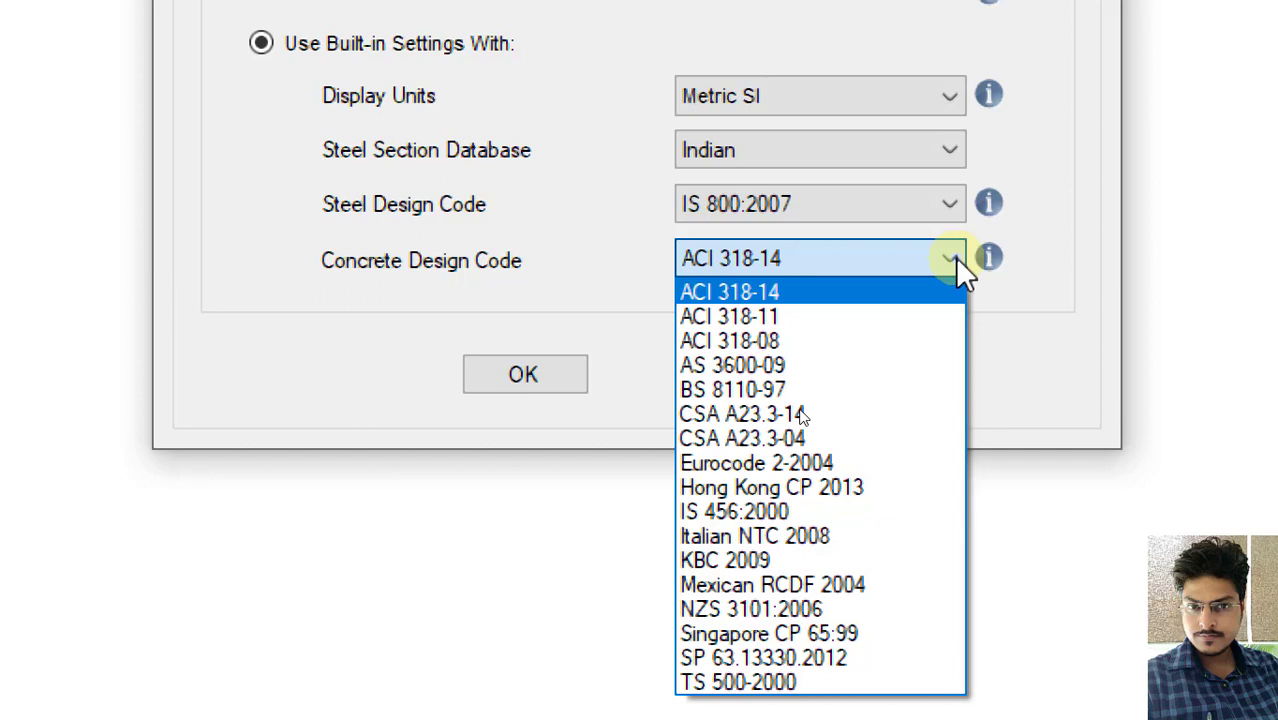
click(866, 511)
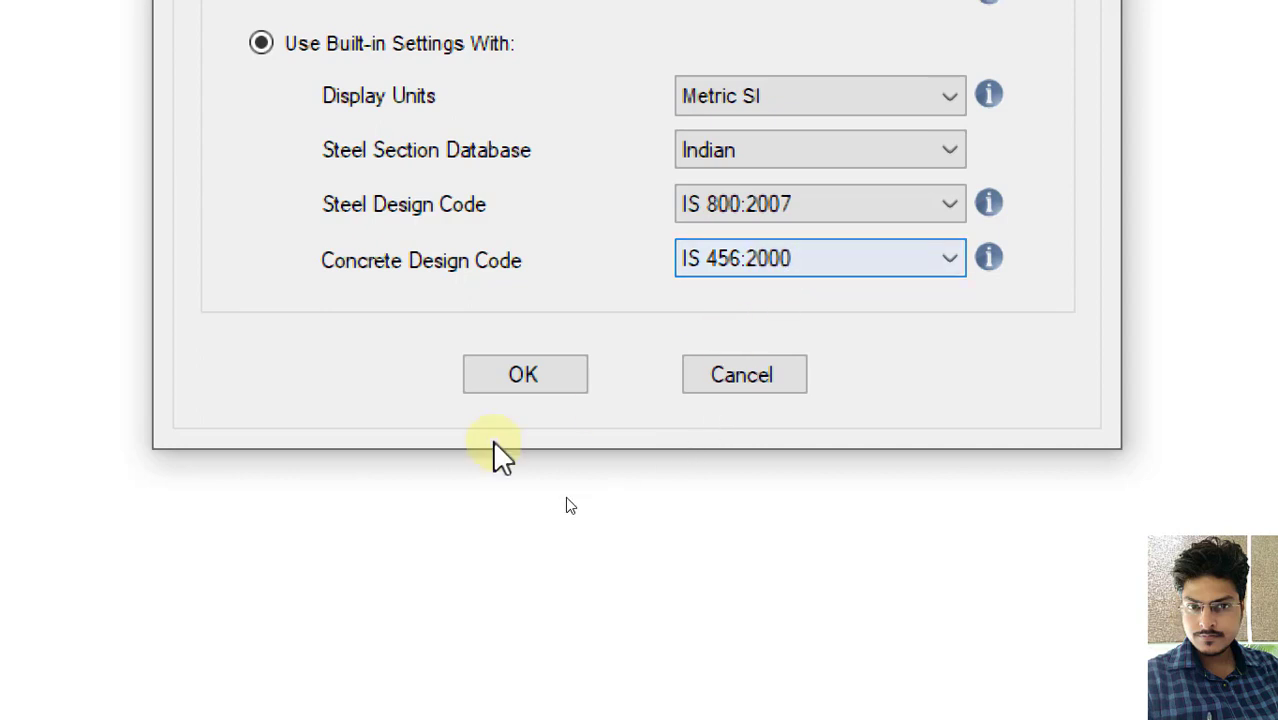
click(538, 383)
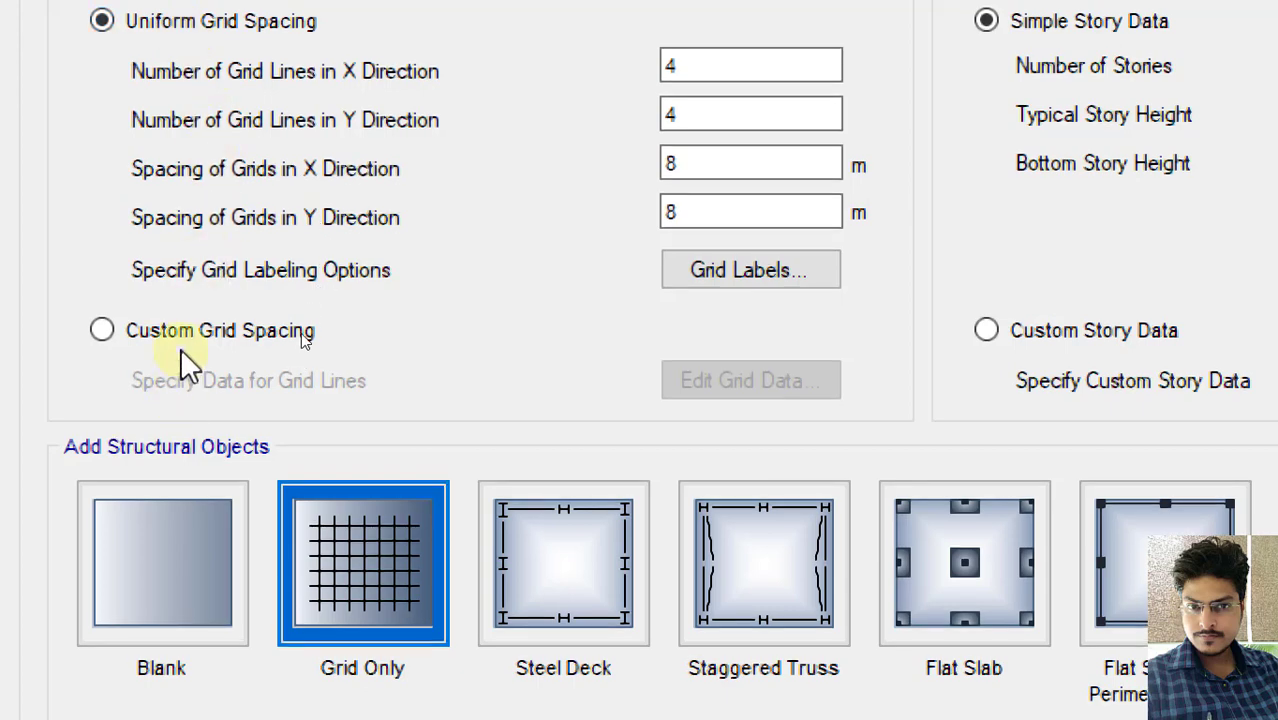
Set the uniform grid to 7 grid lines in the X direction and 5 in the Y direction
click(180, 342)
drag(688, 67, 618, 70)
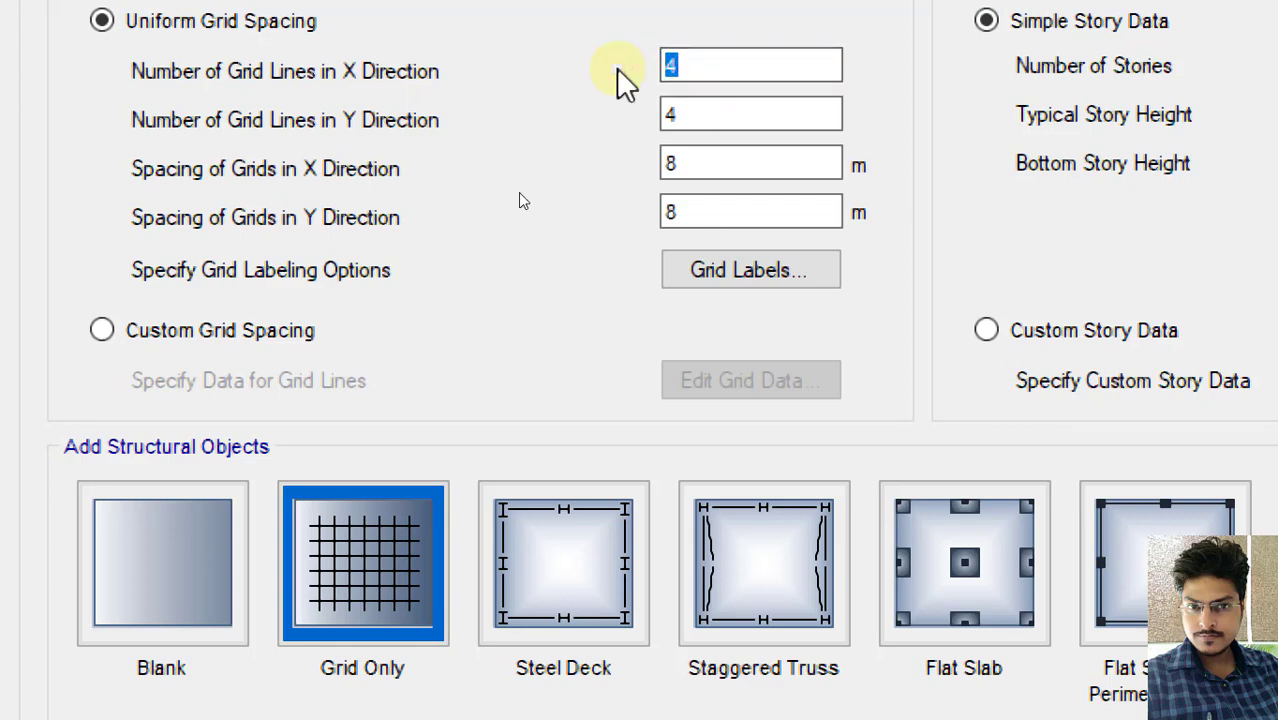
drag(702, 63, 620, 68)
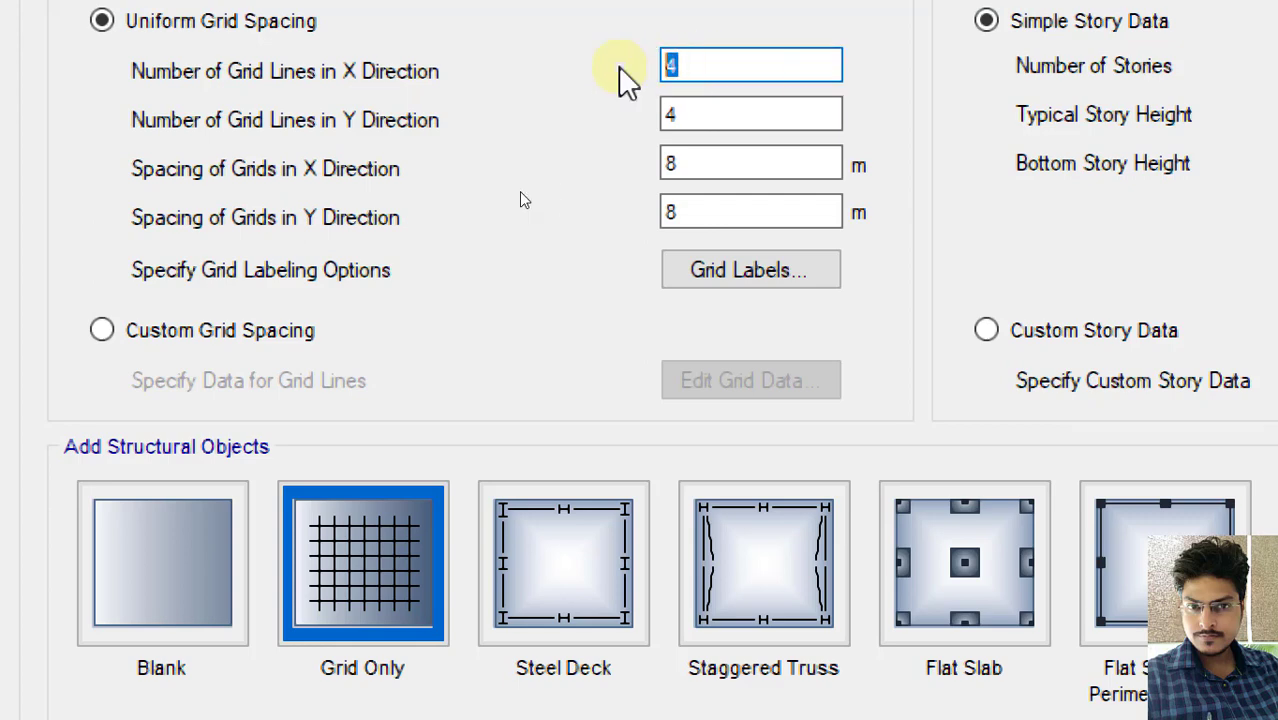
text(7)
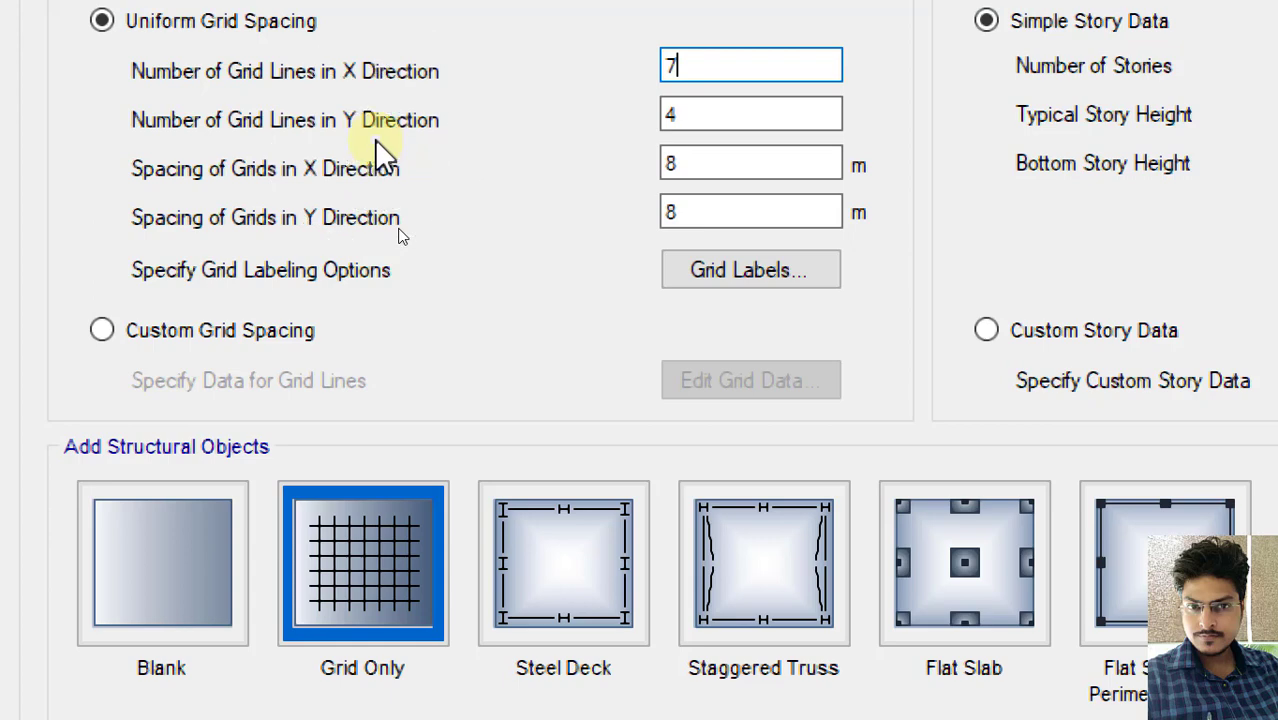
double_click(707, 114)
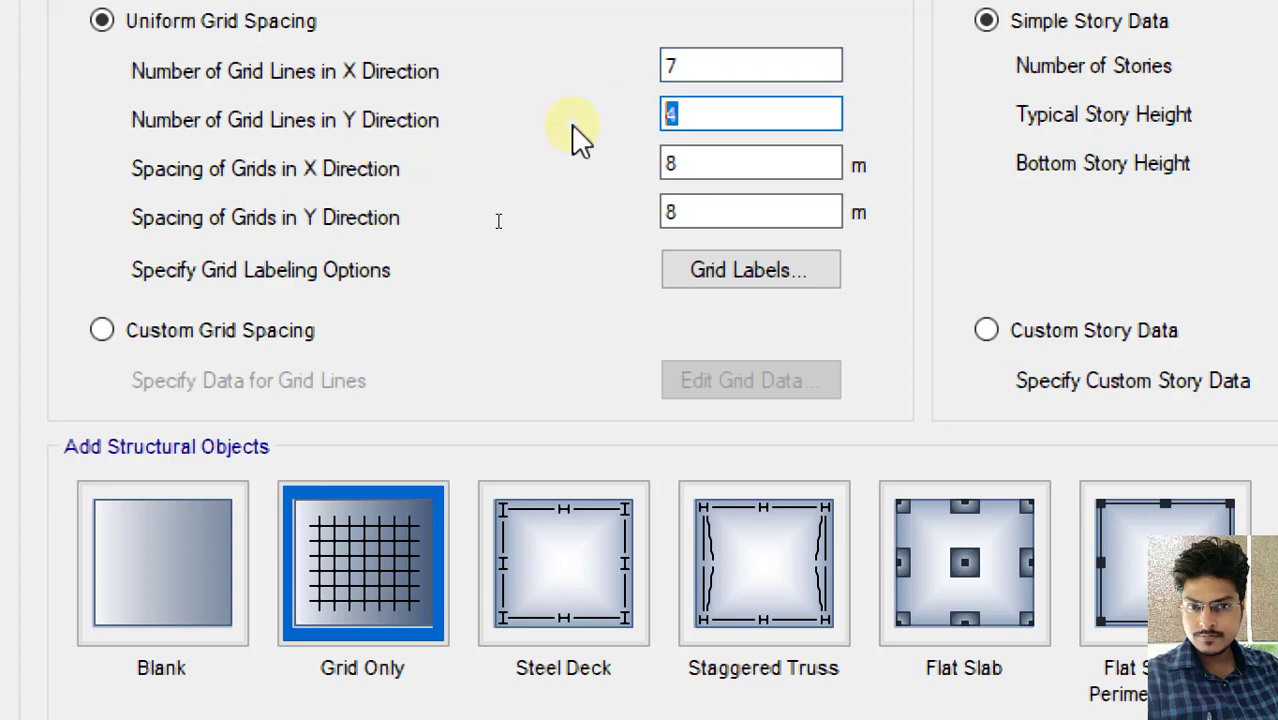
text(5)
Set the uniform grid spacing to 4 m in both the X and Y directions
click(681, 166)
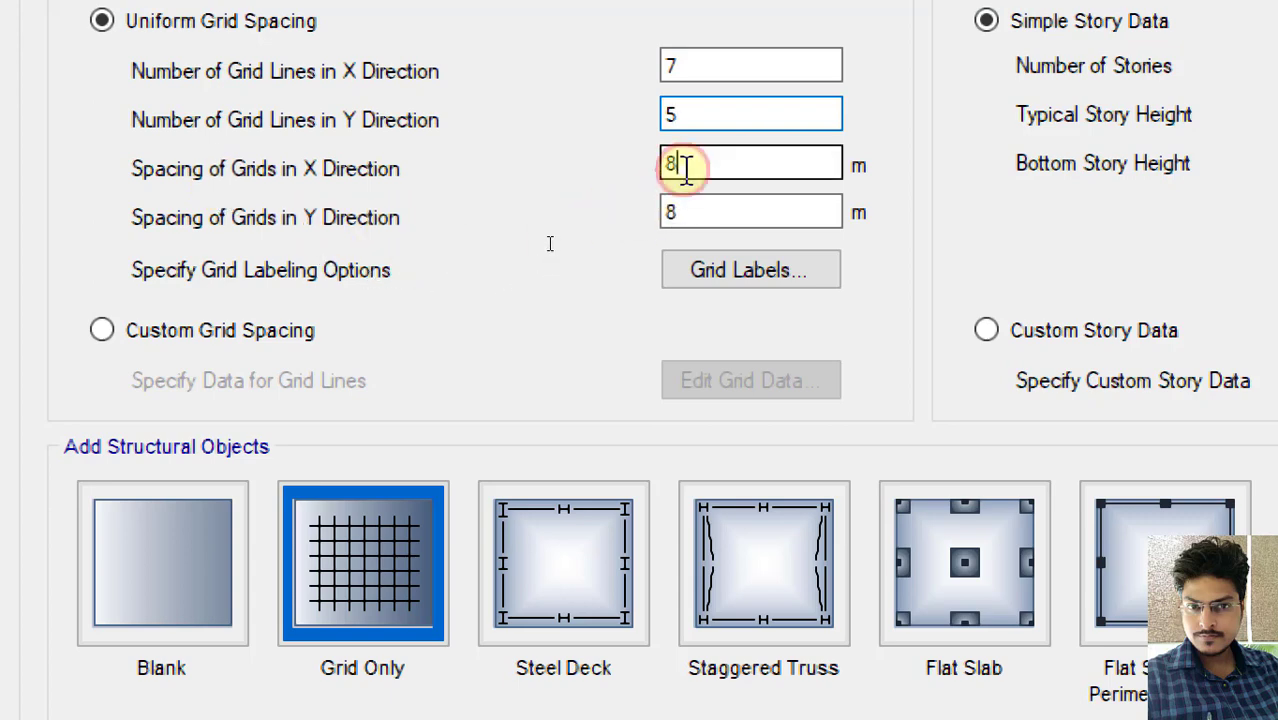
drag(681, 166, 650, 170)
text(4)
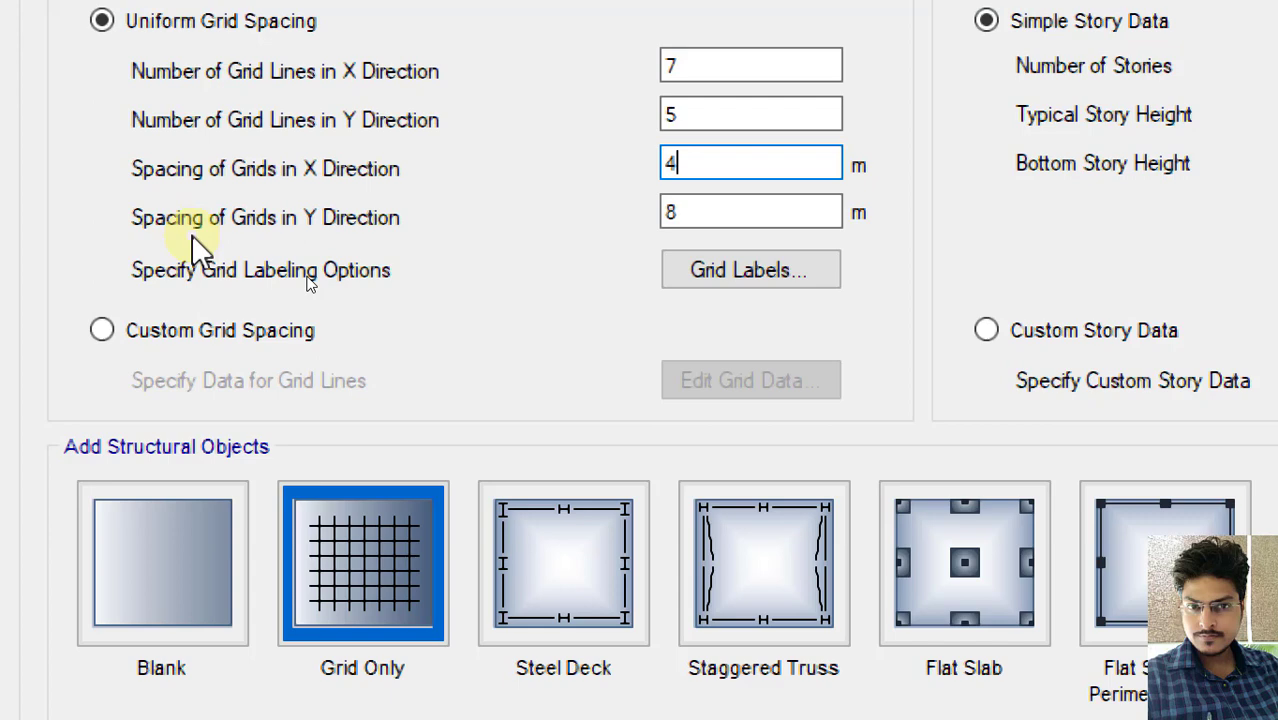
key(Tab)
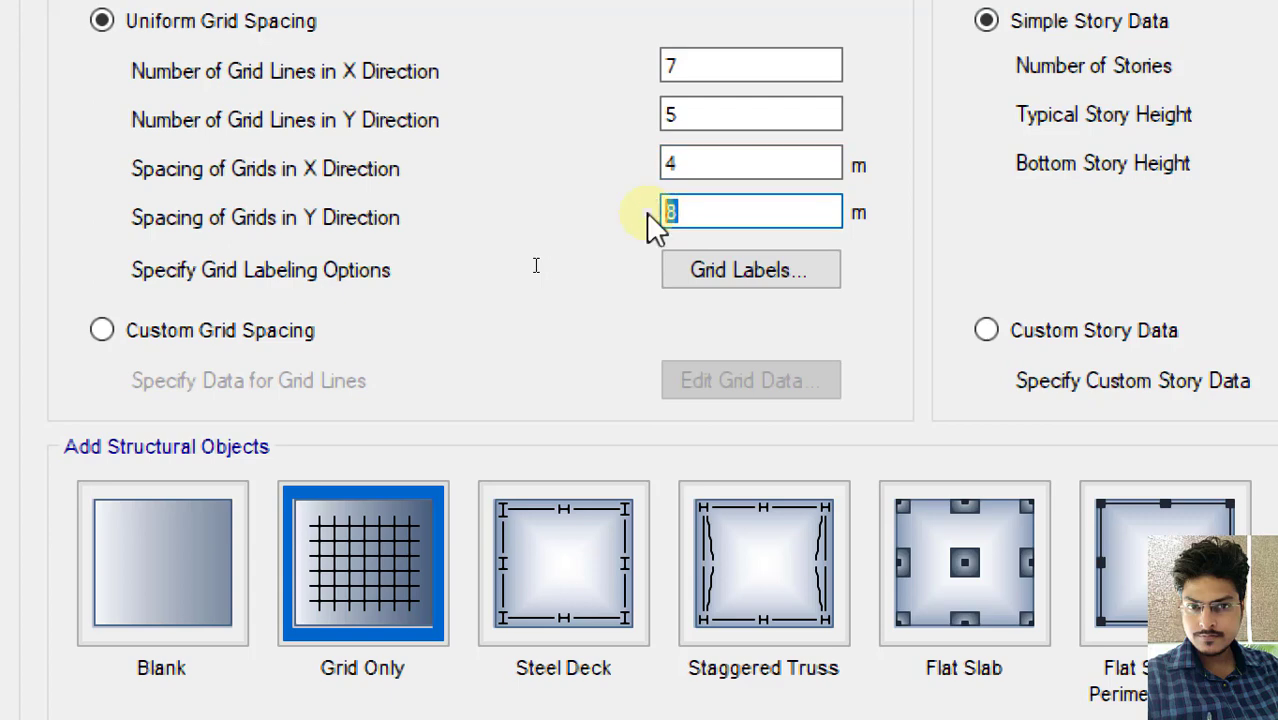
text(4)
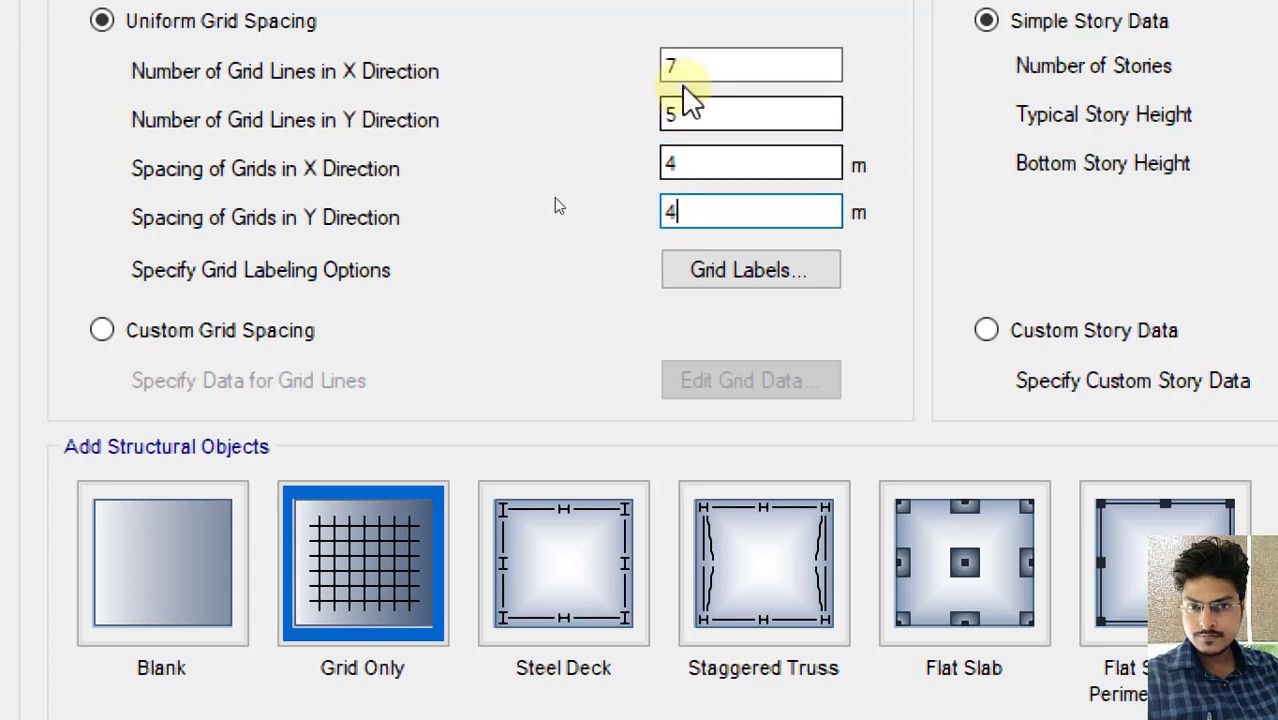
key(ctrl)
key(ctrl)
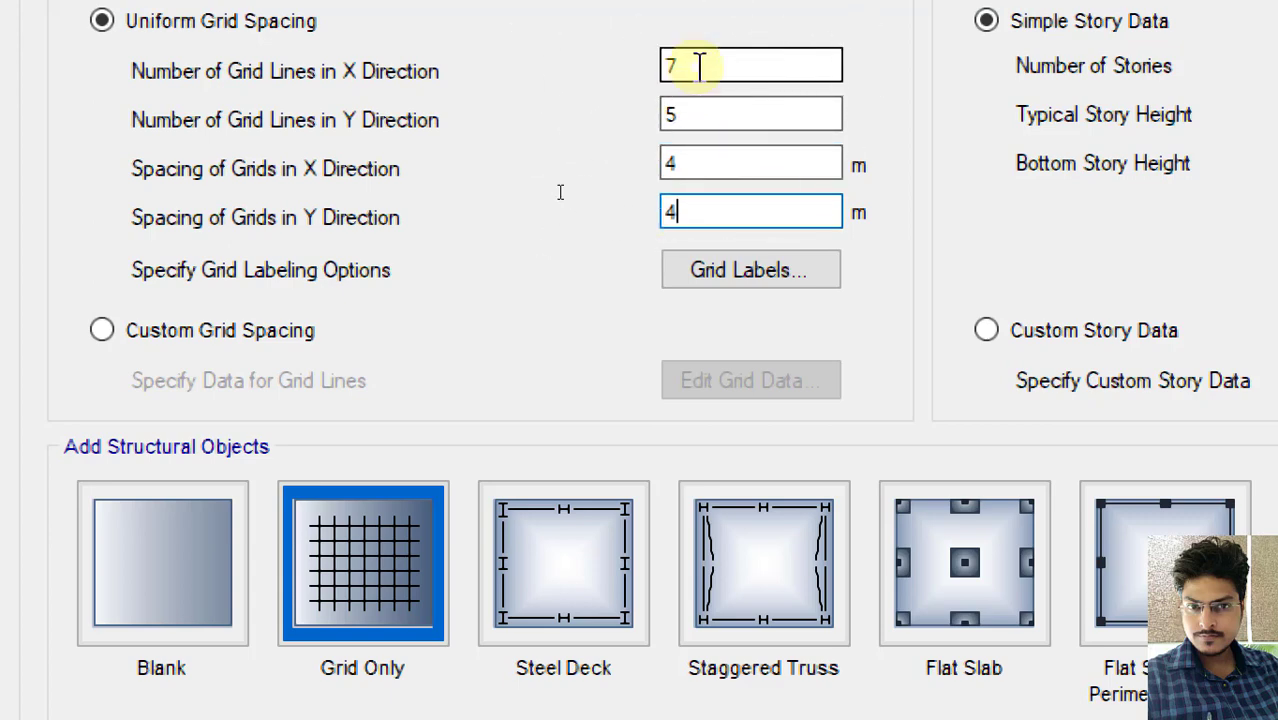
Create the building model from the Grid Only template with the entered uniform grid dimensions
click(702, 114)
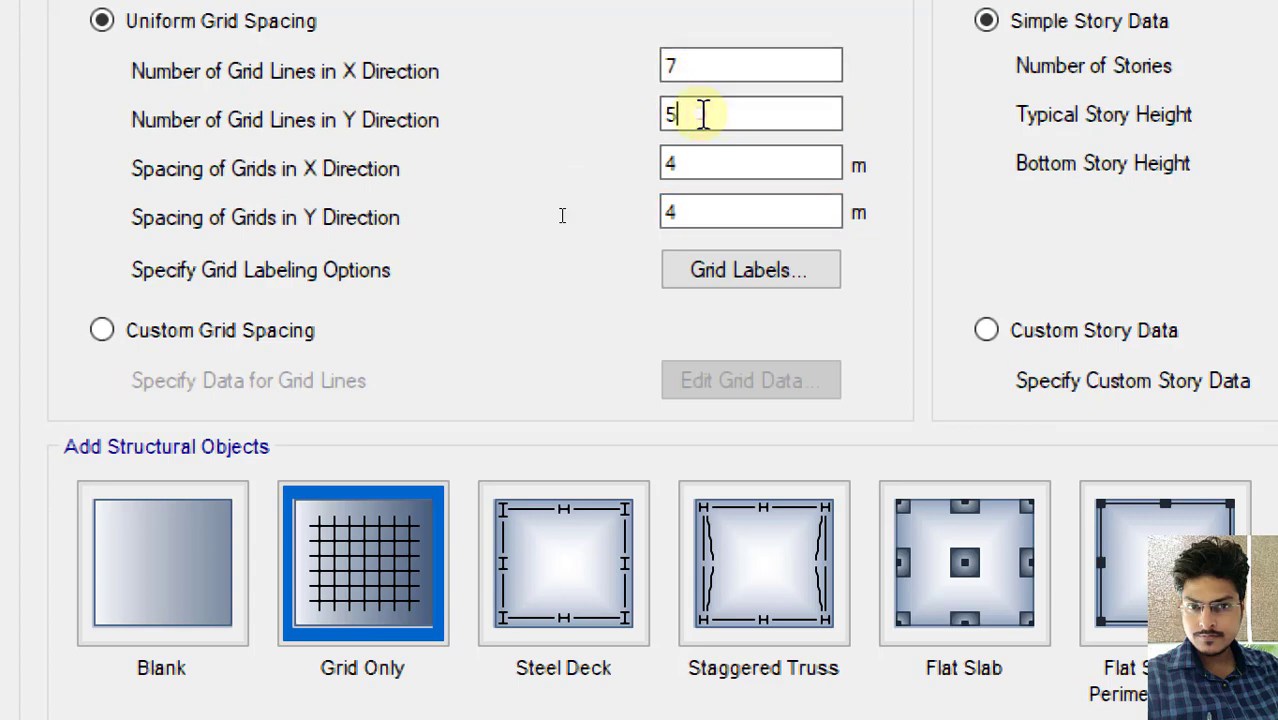
key(ctrl)
key(ctrl)
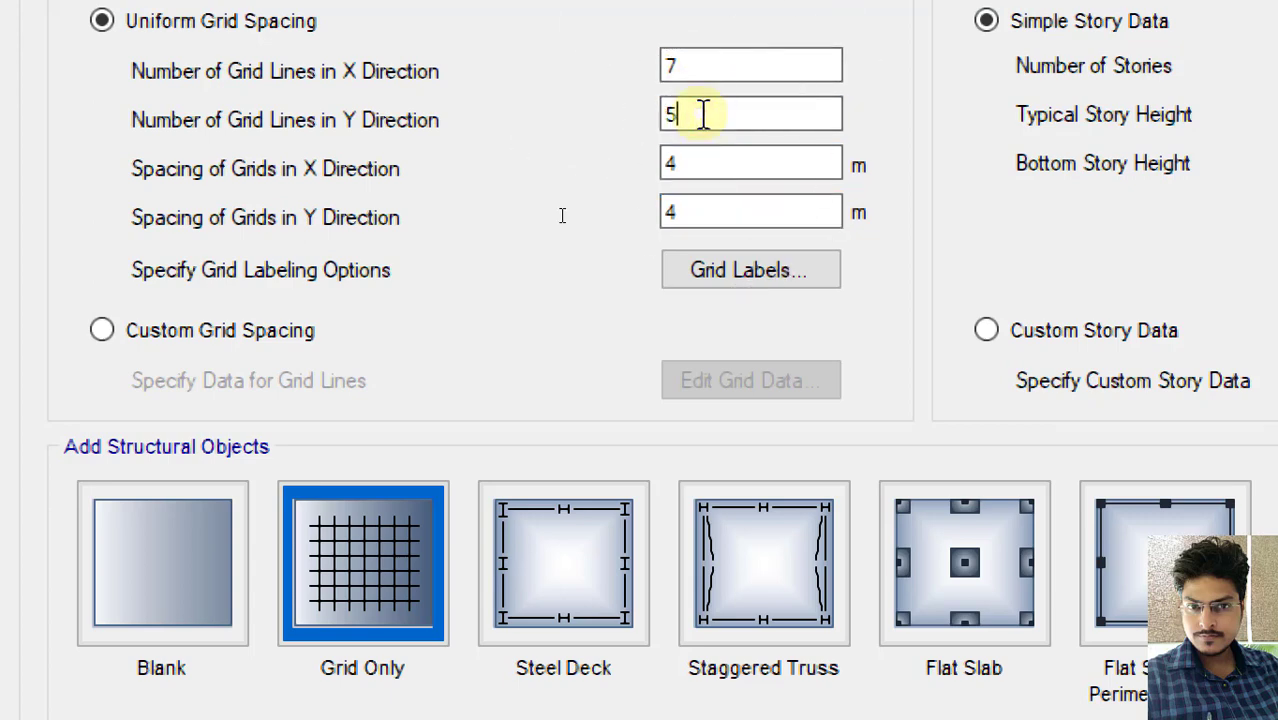
click(698, 165)
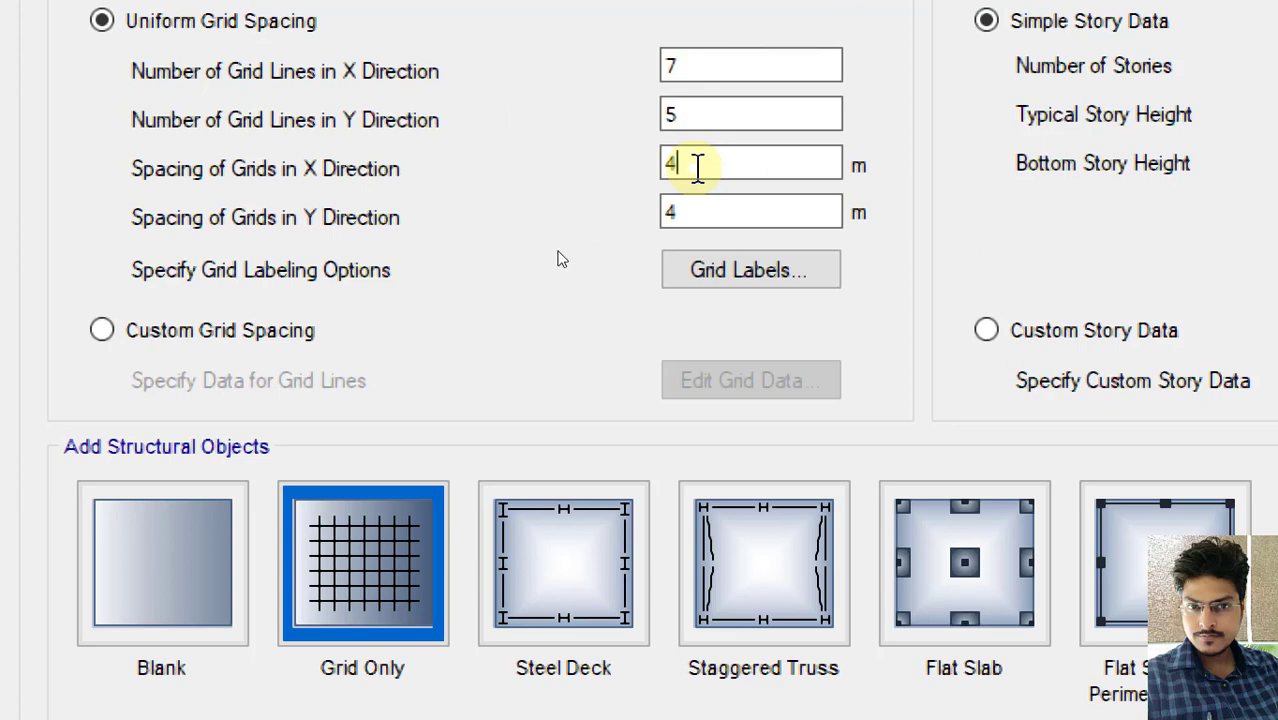
click(698, 210)
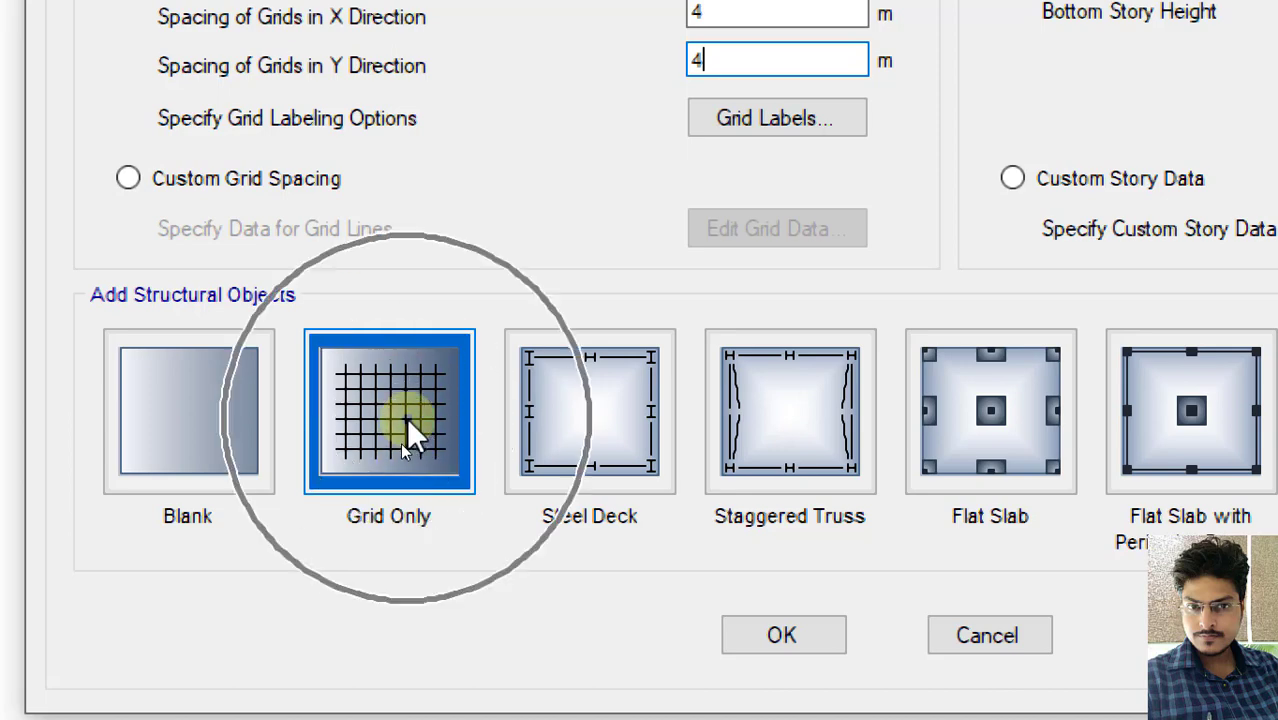
click(758, 645)
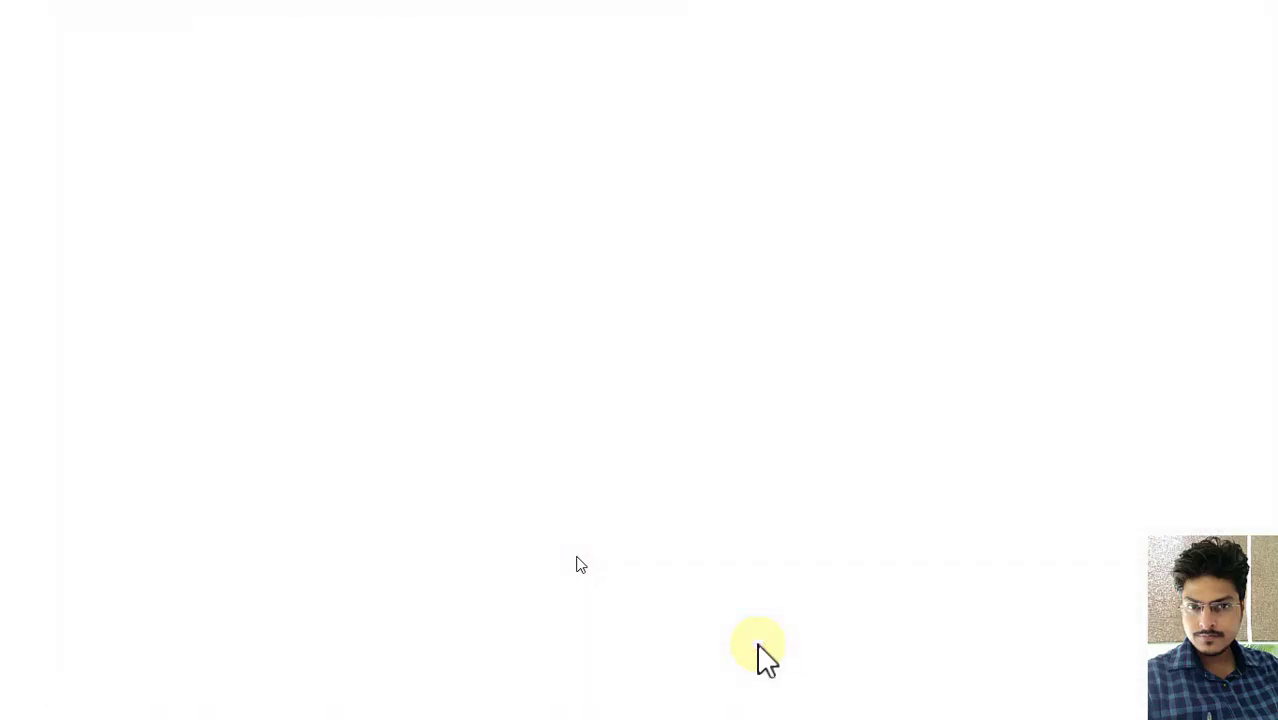
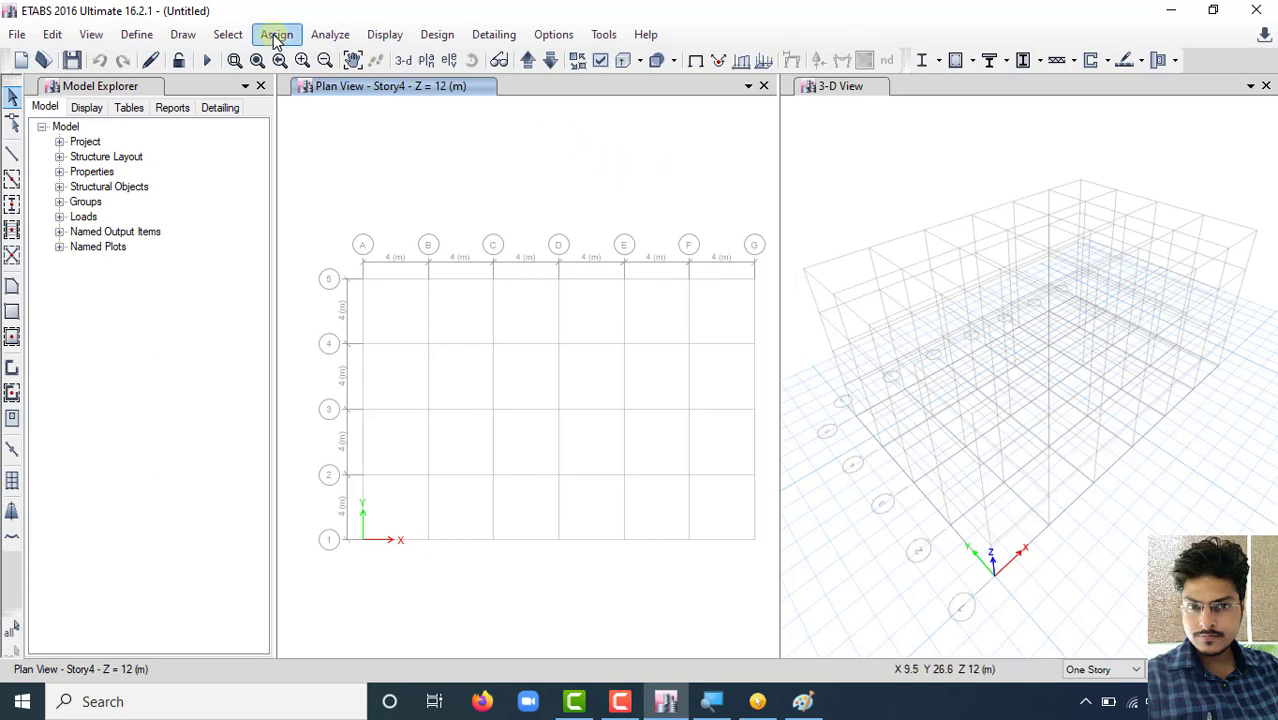
key(ctrl)
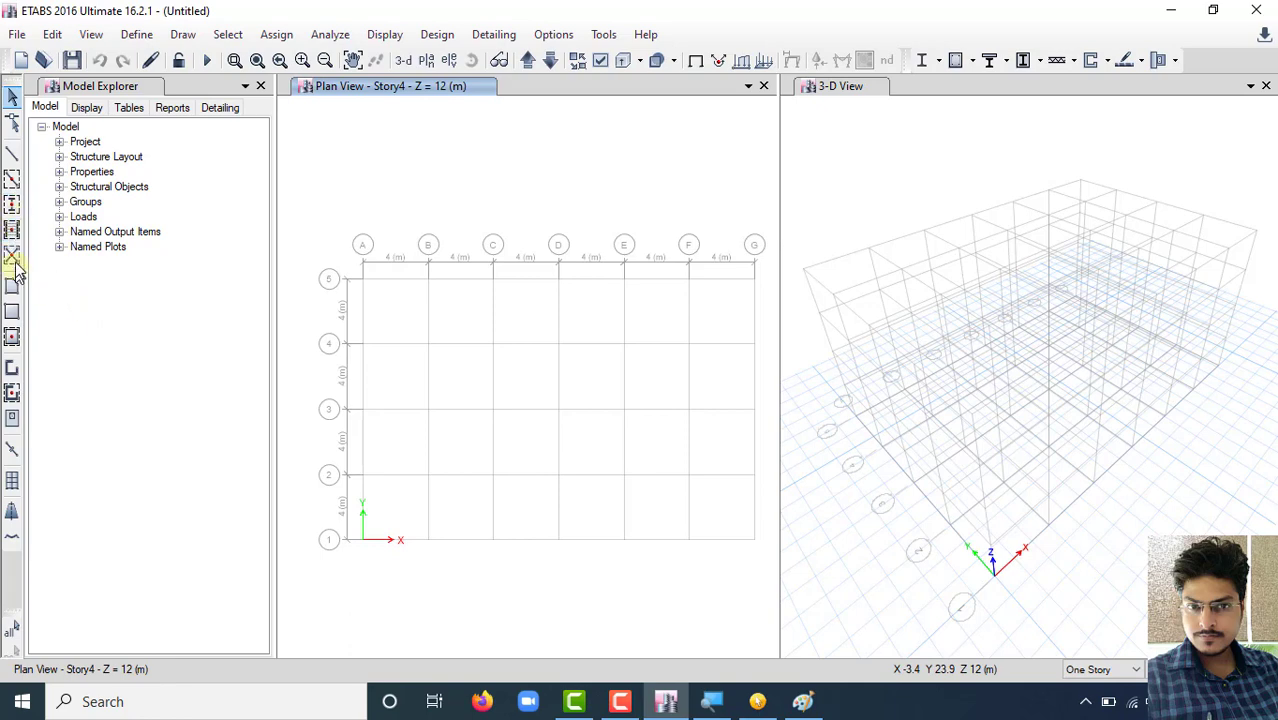
key(ctrl)
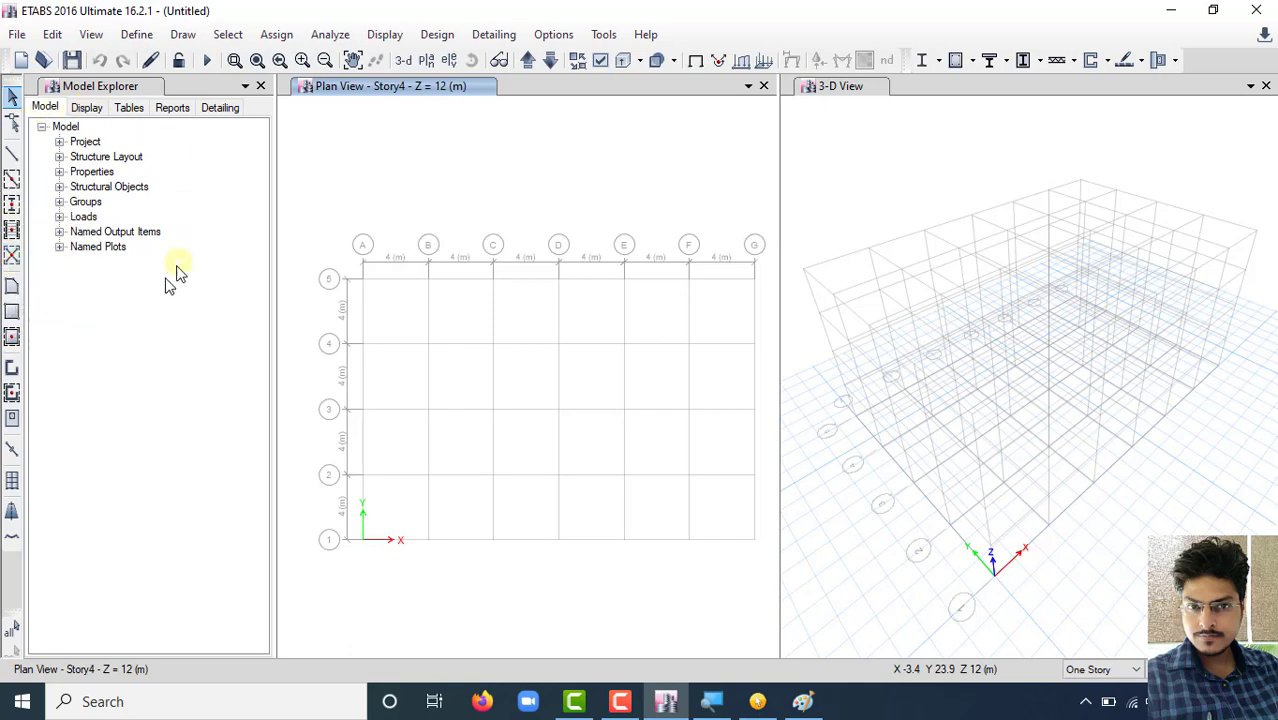
key(ctrl)
key(ctrl)
key(ctrl)
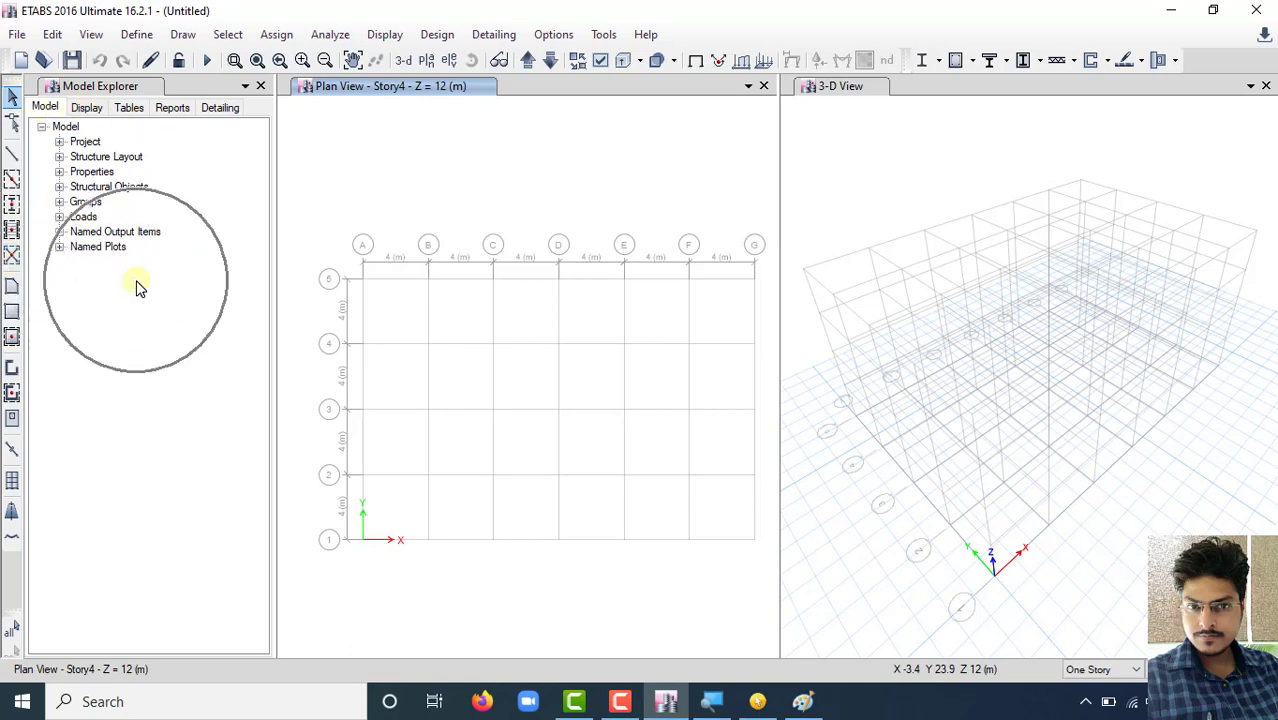
key(ctrl)
key(ctrl)
key(ctrl)
key(ctrl)
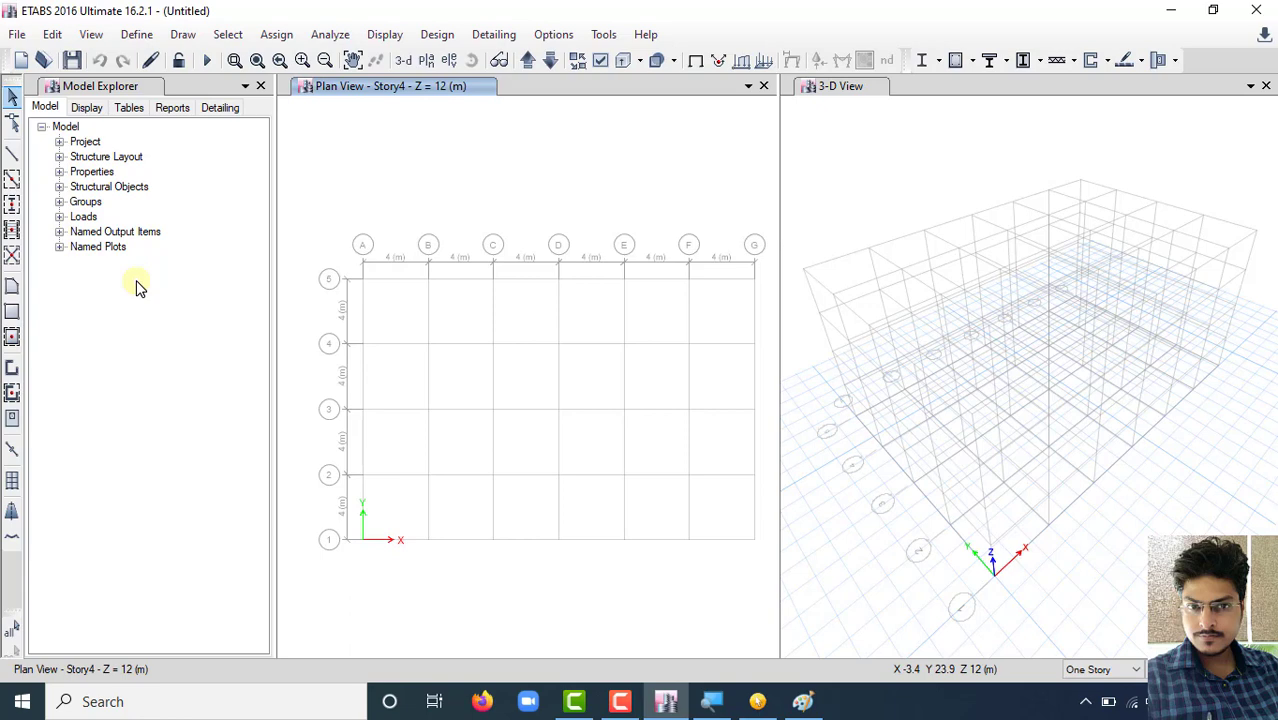
key(ctrl)
key(ctrl)
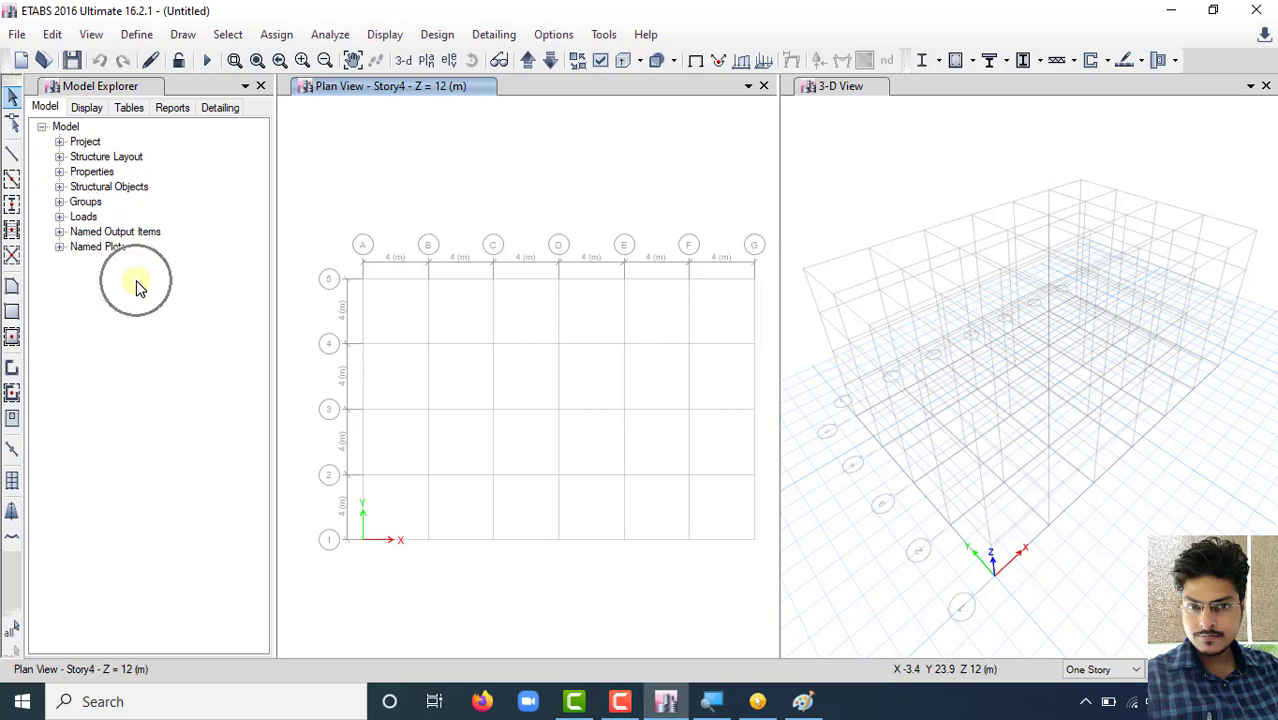
key(ctrl)
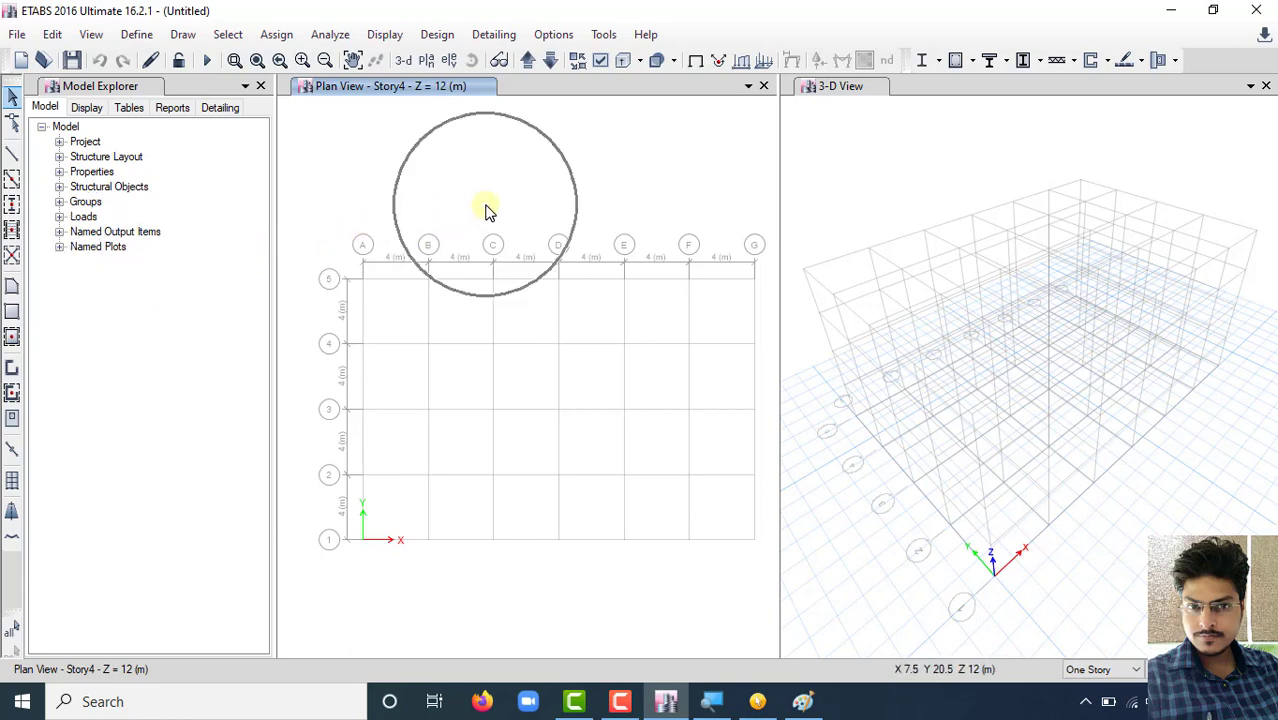
key(ctrl)
key(ctrl)
key(ctrl)
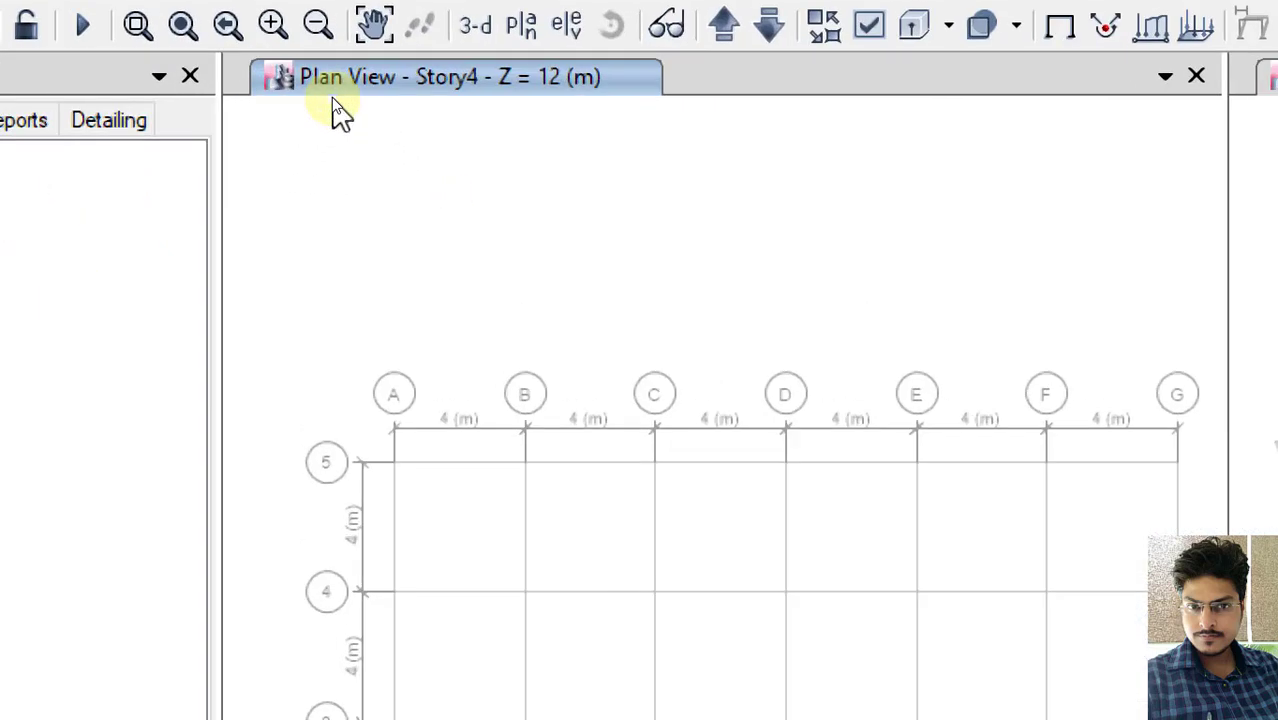
scroll(450, 206, down, 4)
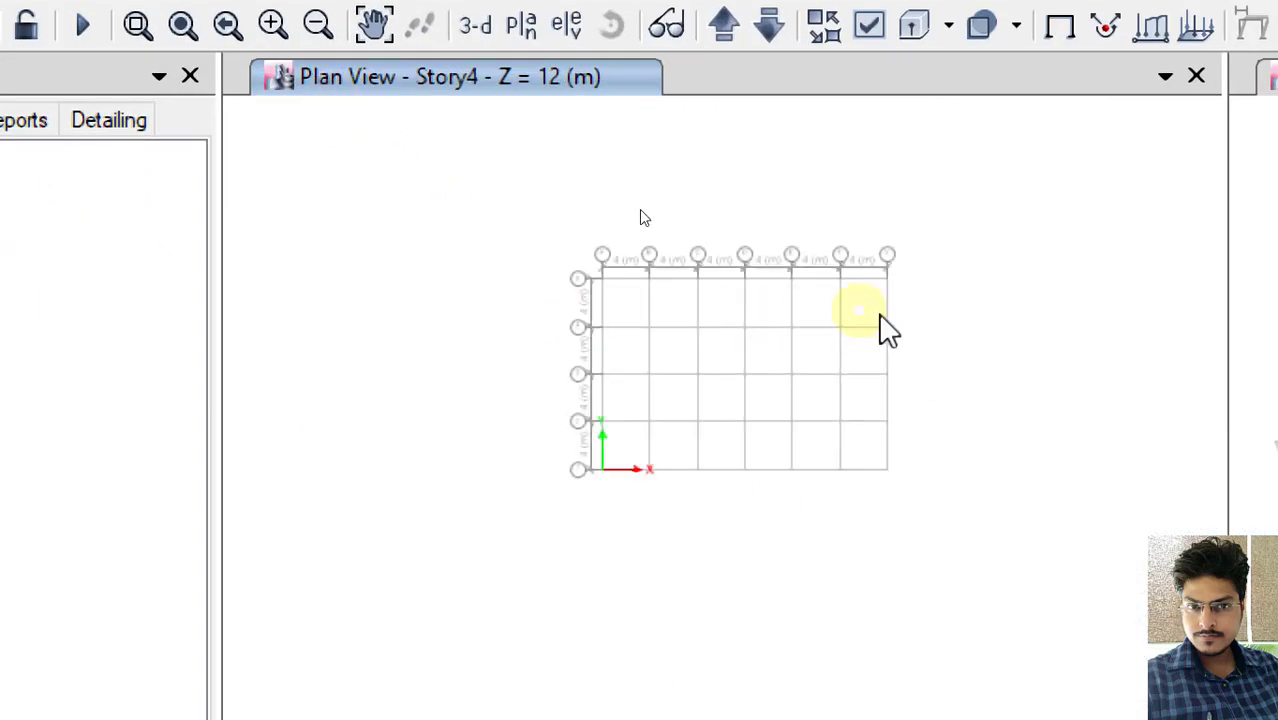
scroll(905, 322, up, 3)
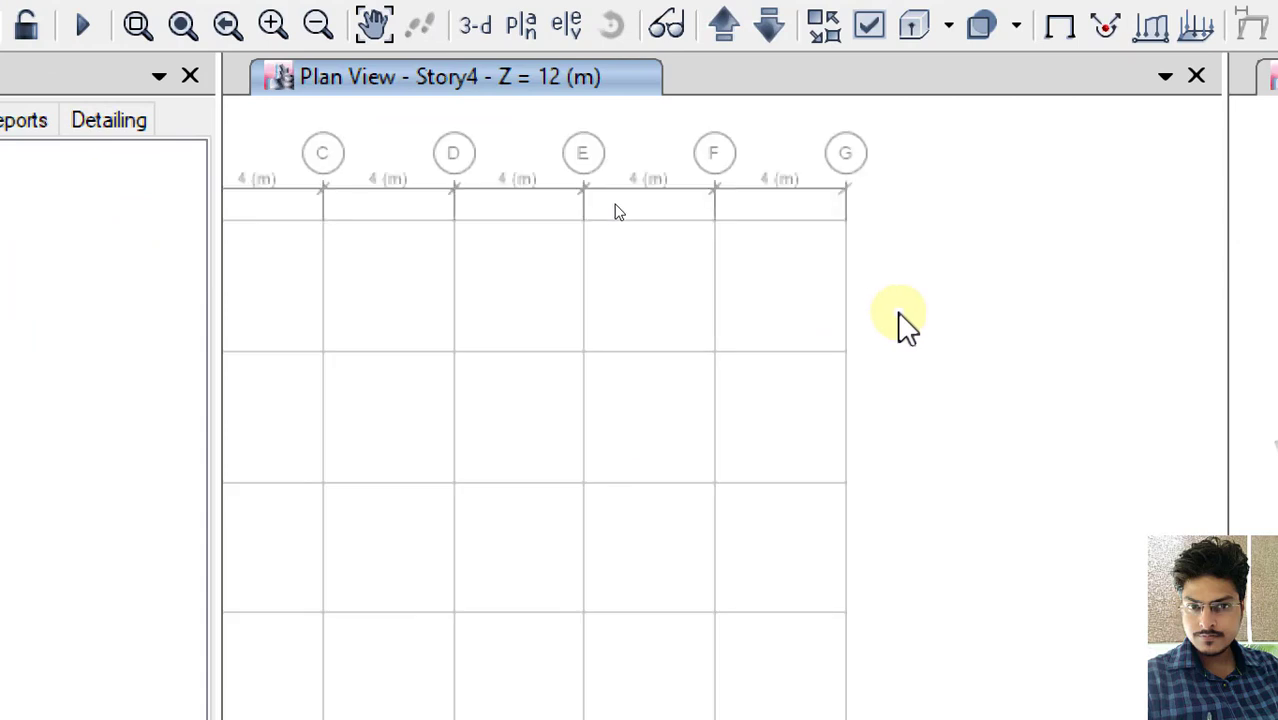
scroll(899, 322, down, 3)
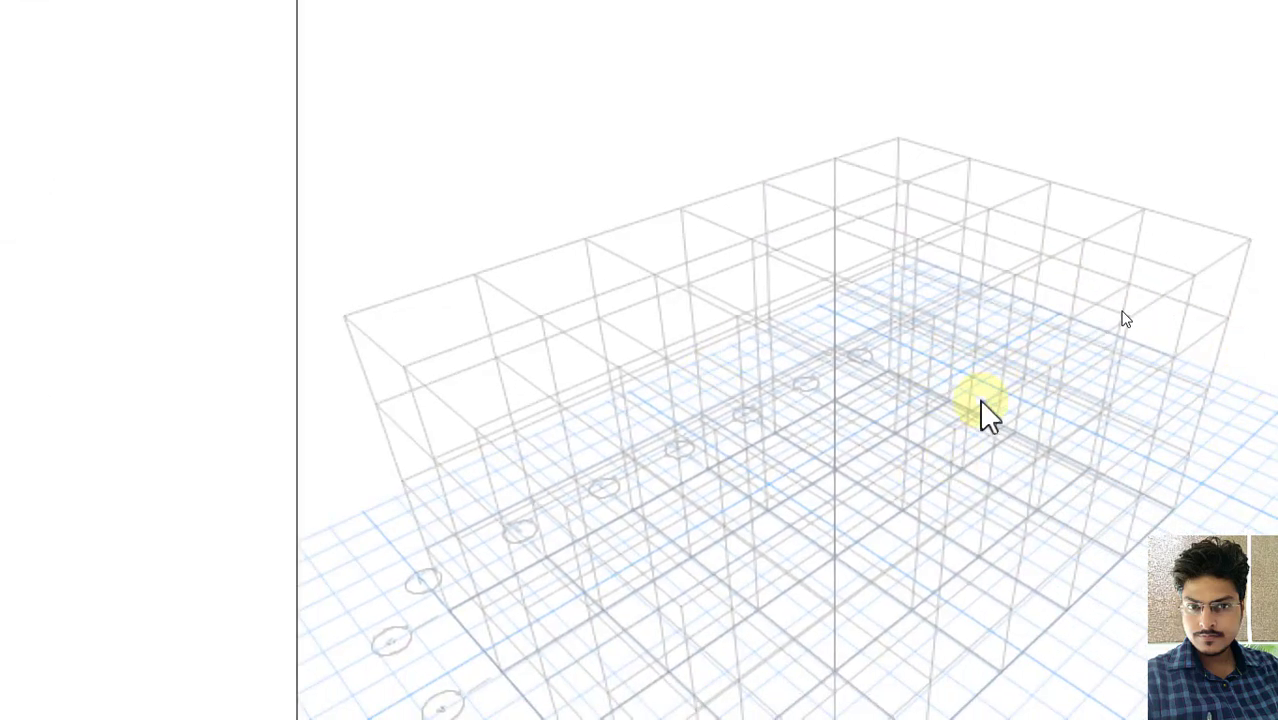
click(379, 313)
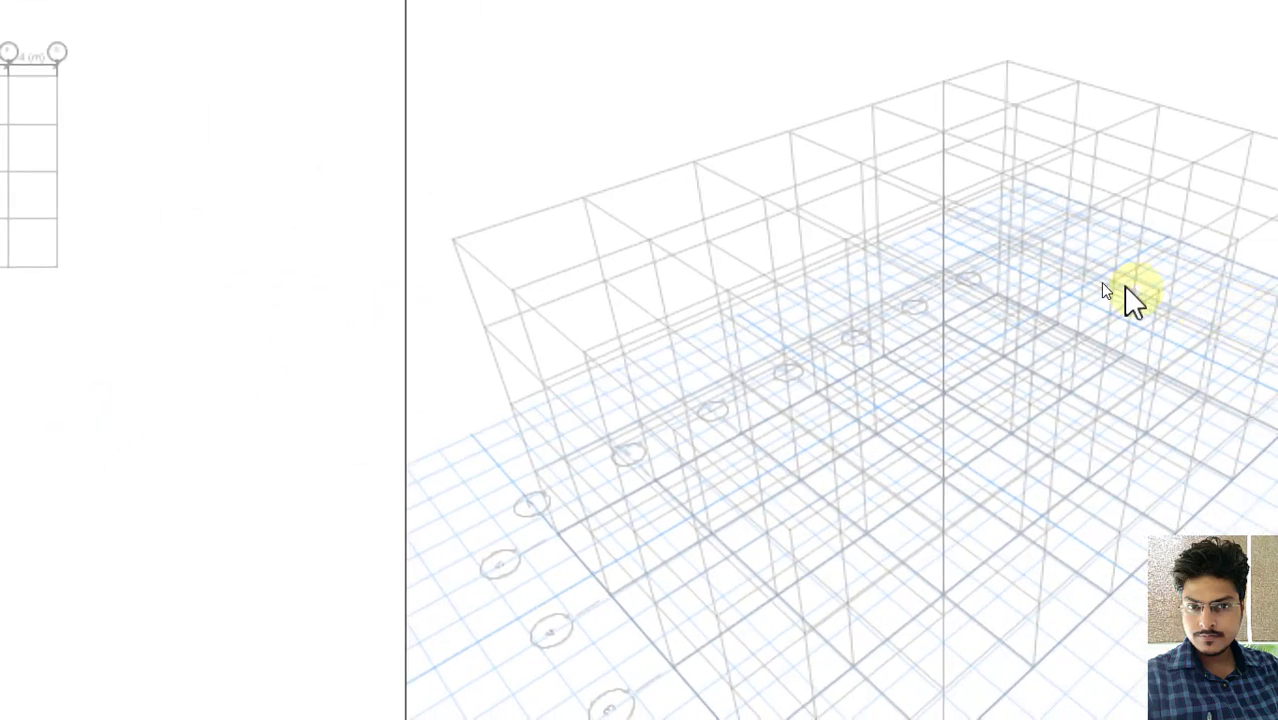
click(1015, 268)
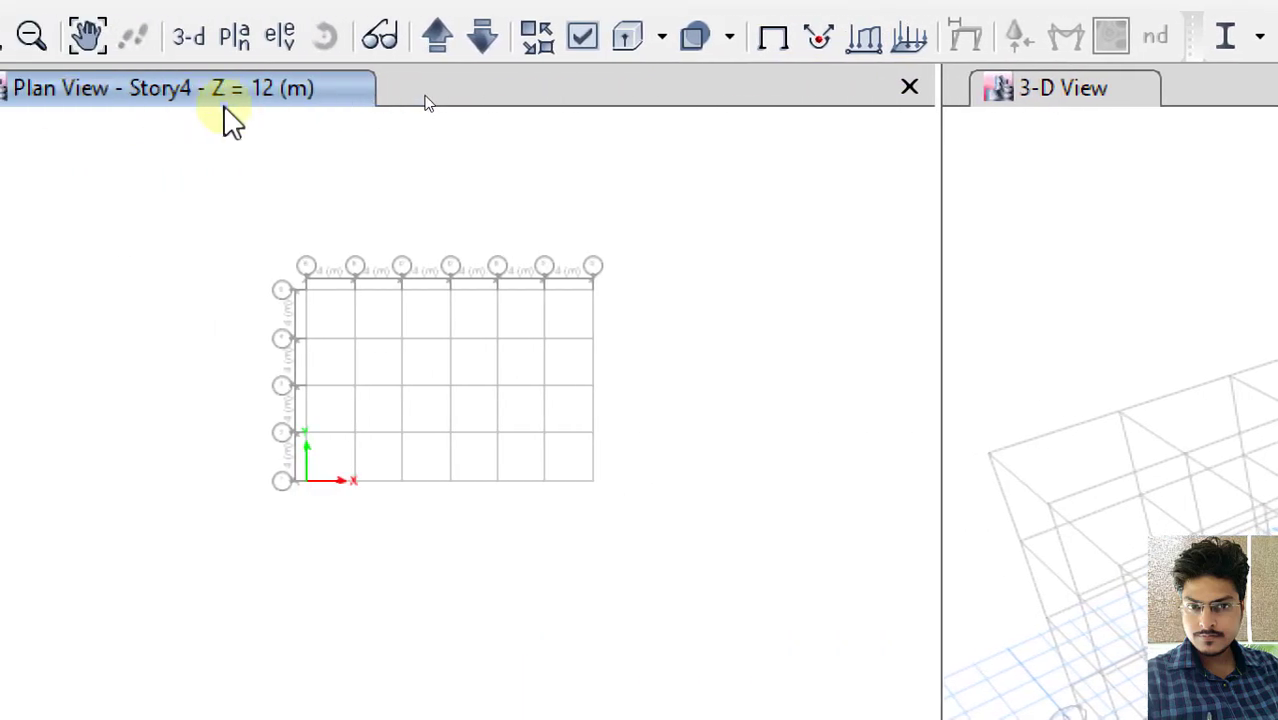
key(ctrl)
key(ctrl)
key(ctrl)
key(ctrl)
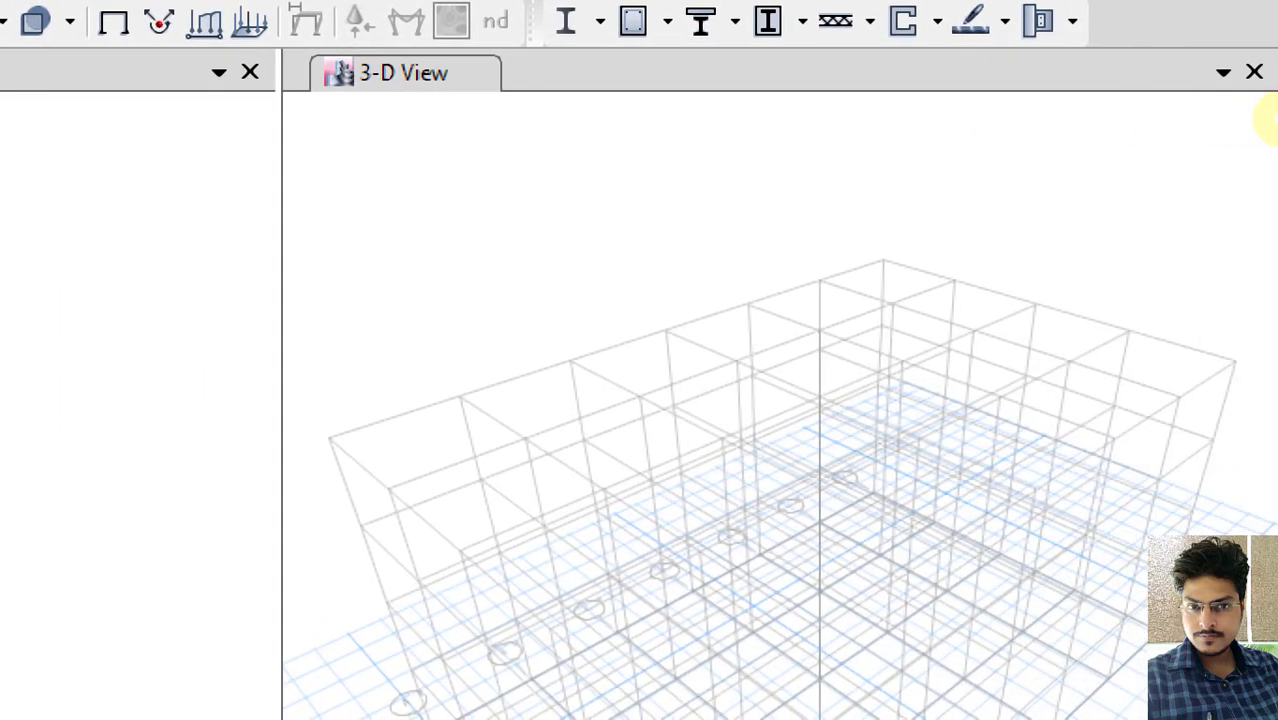
Close the 3-D view window of the model
click(1255, 75)
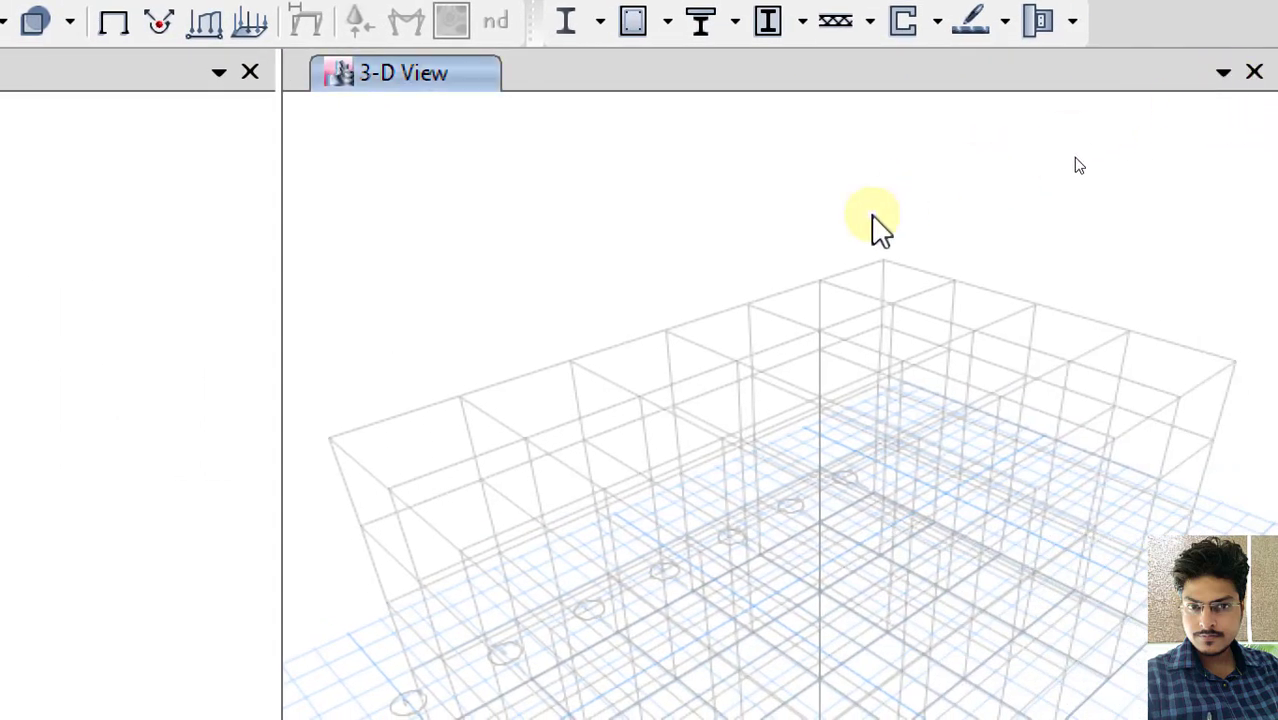
click(1255, 72)
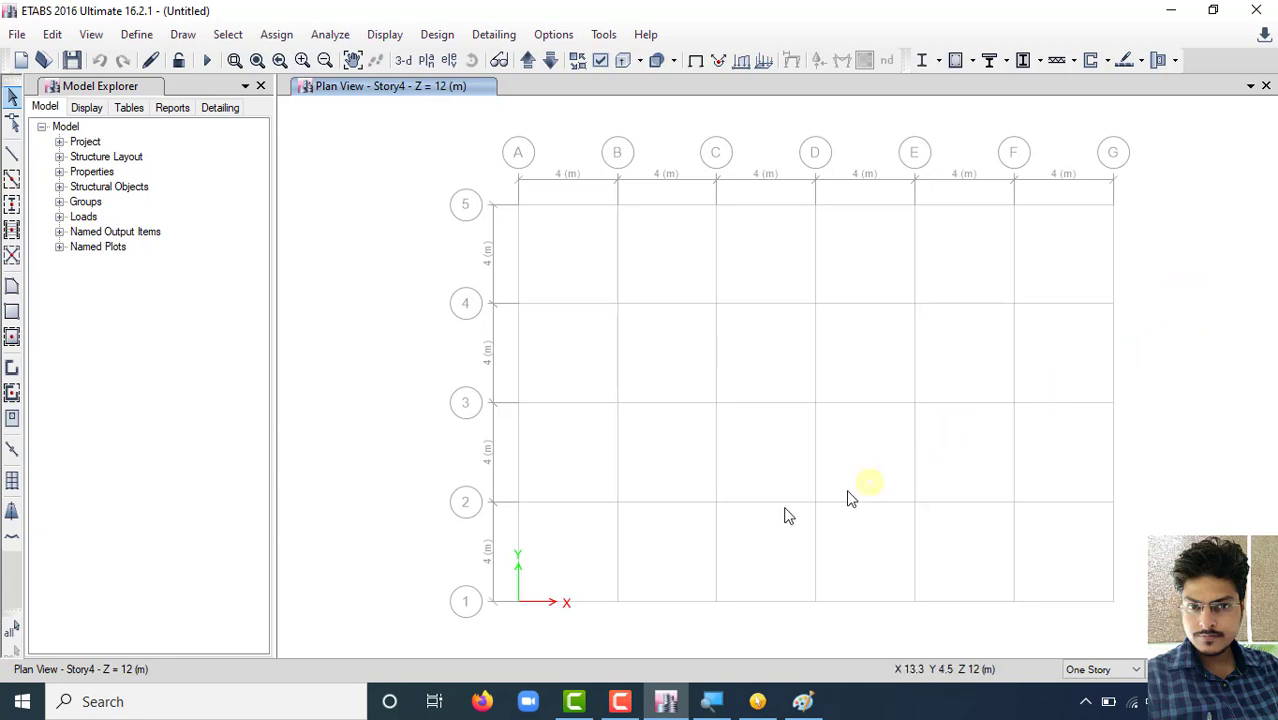
key(ctrl)
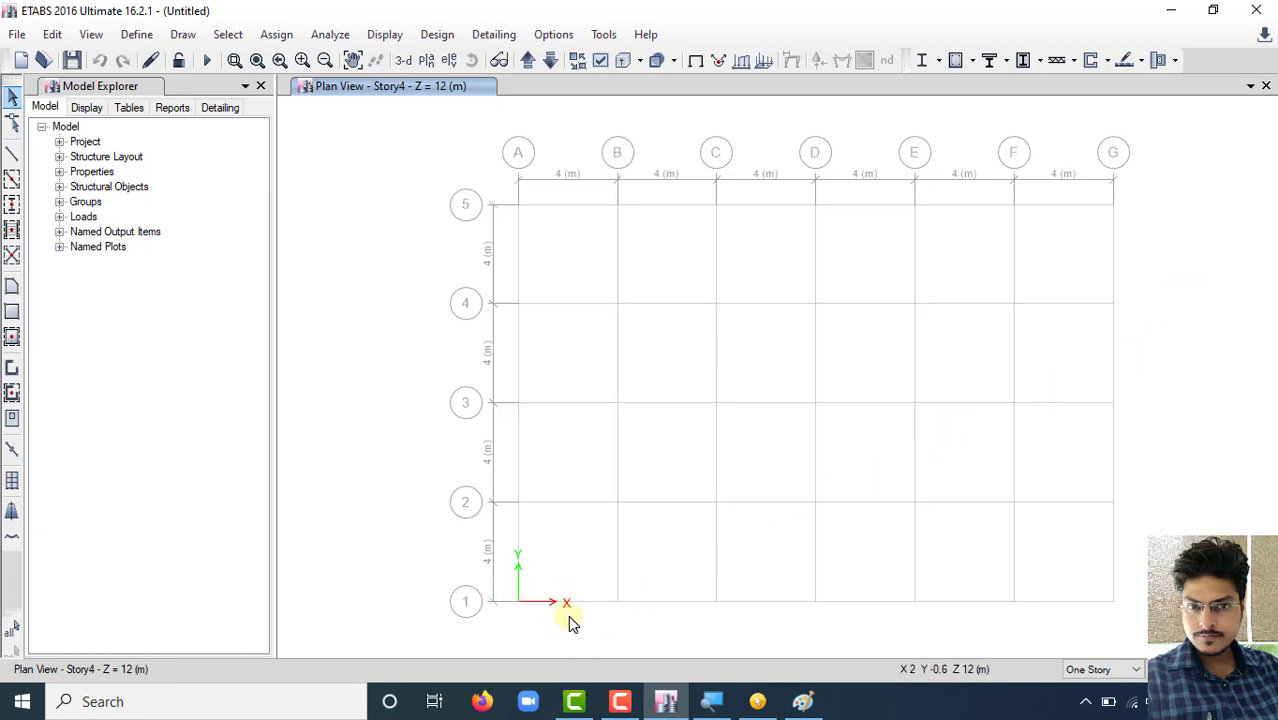
key(ctrl)
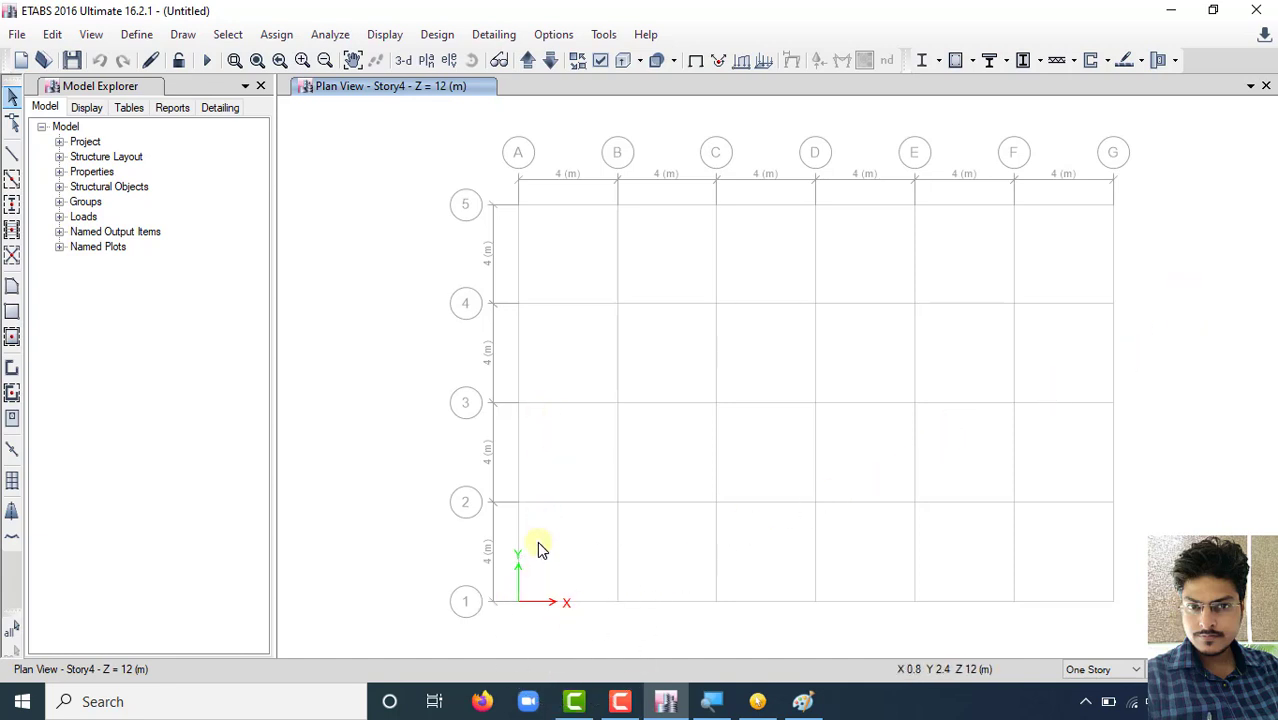
key(ctrl)
key(ctrl)
key(ctrl)
key(ctrl)
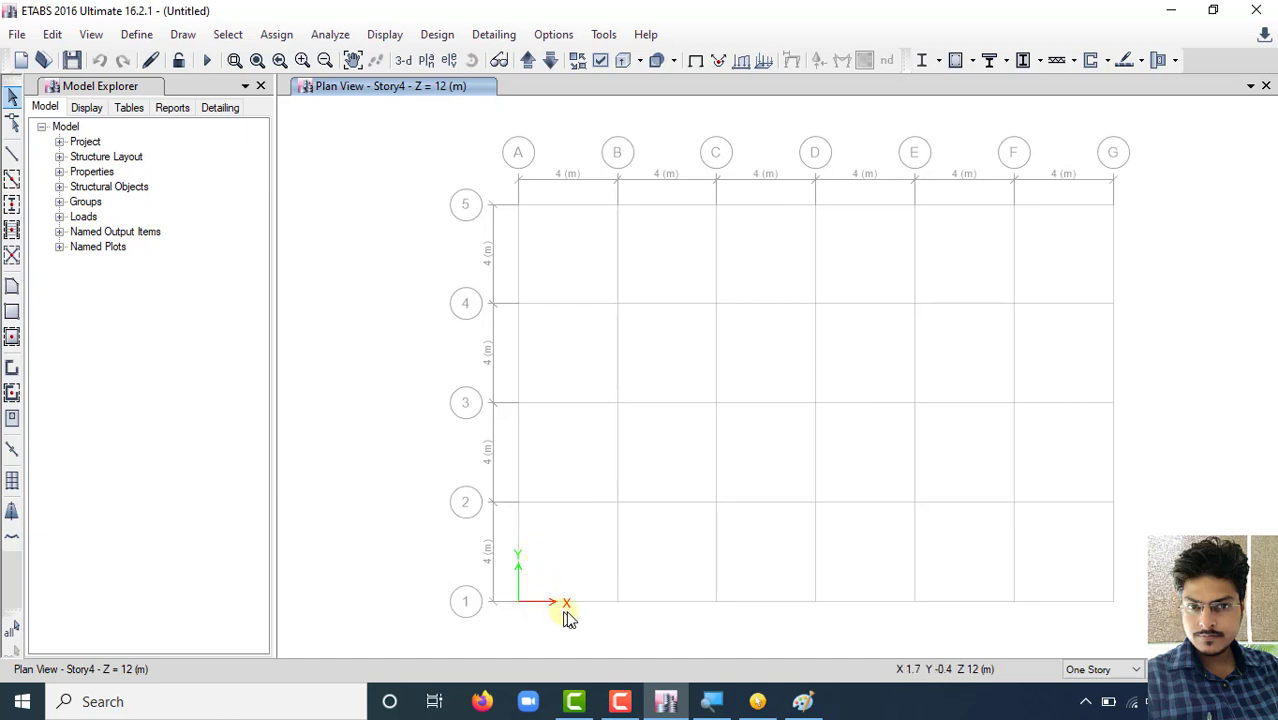
key(ctrl)
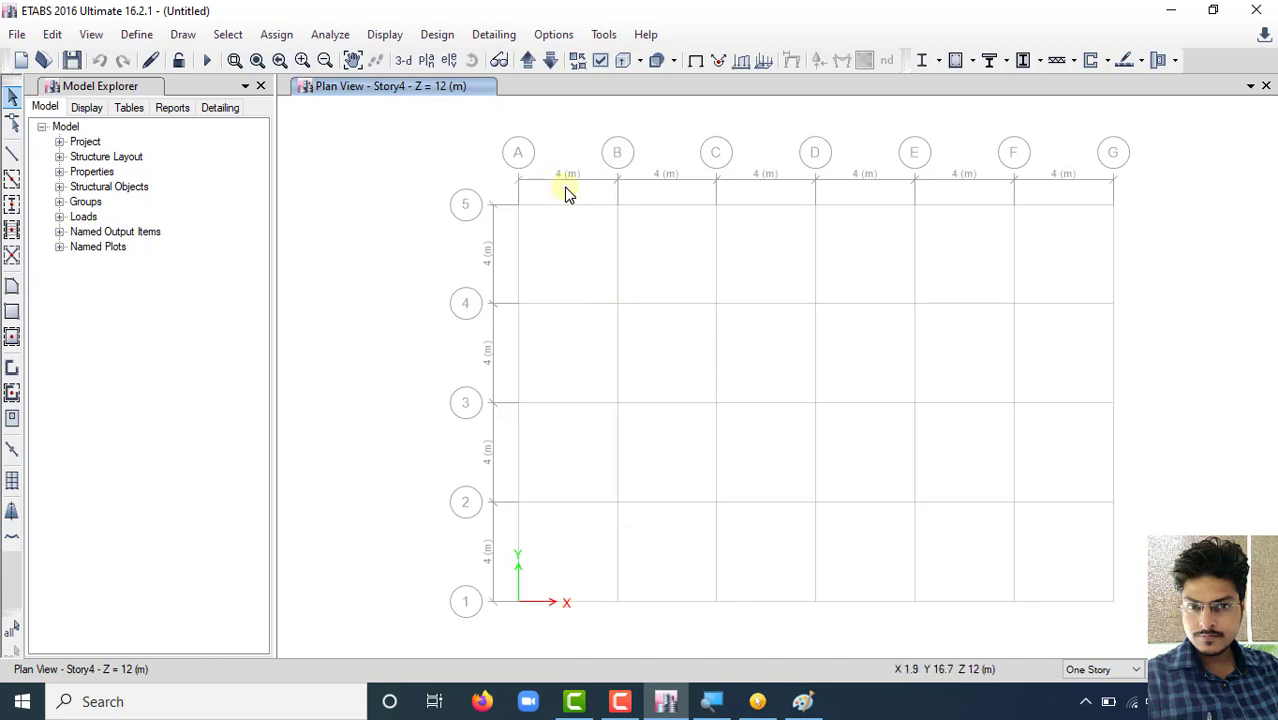
key(ctrl)
key(ctrl)
key(ctrl)
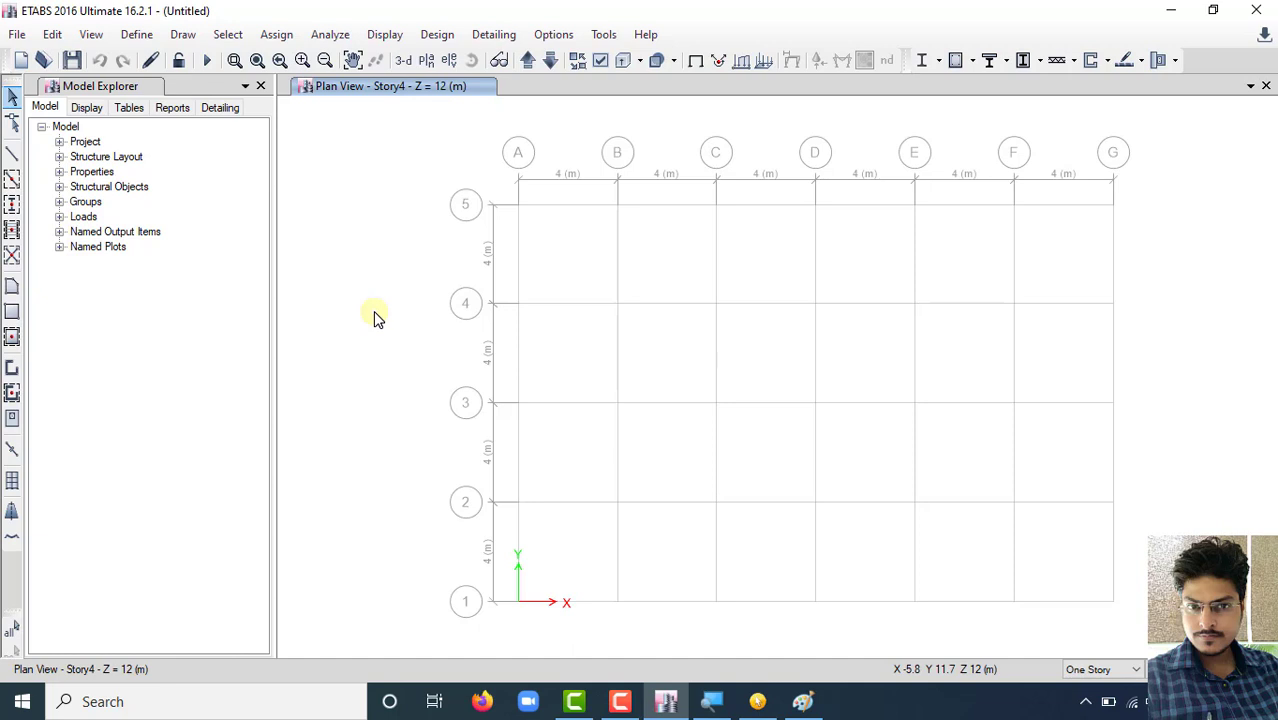
Close the current untitled model without saving its changes
click(16, 35)
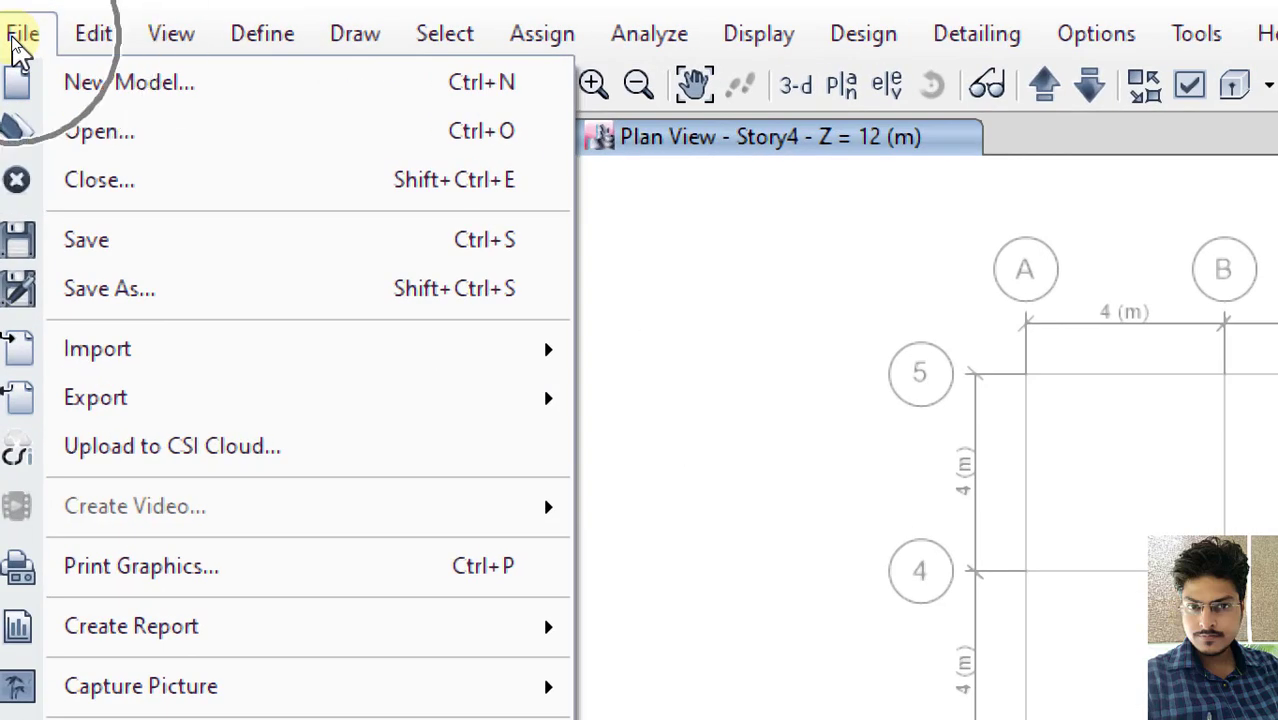
click(166, 200)
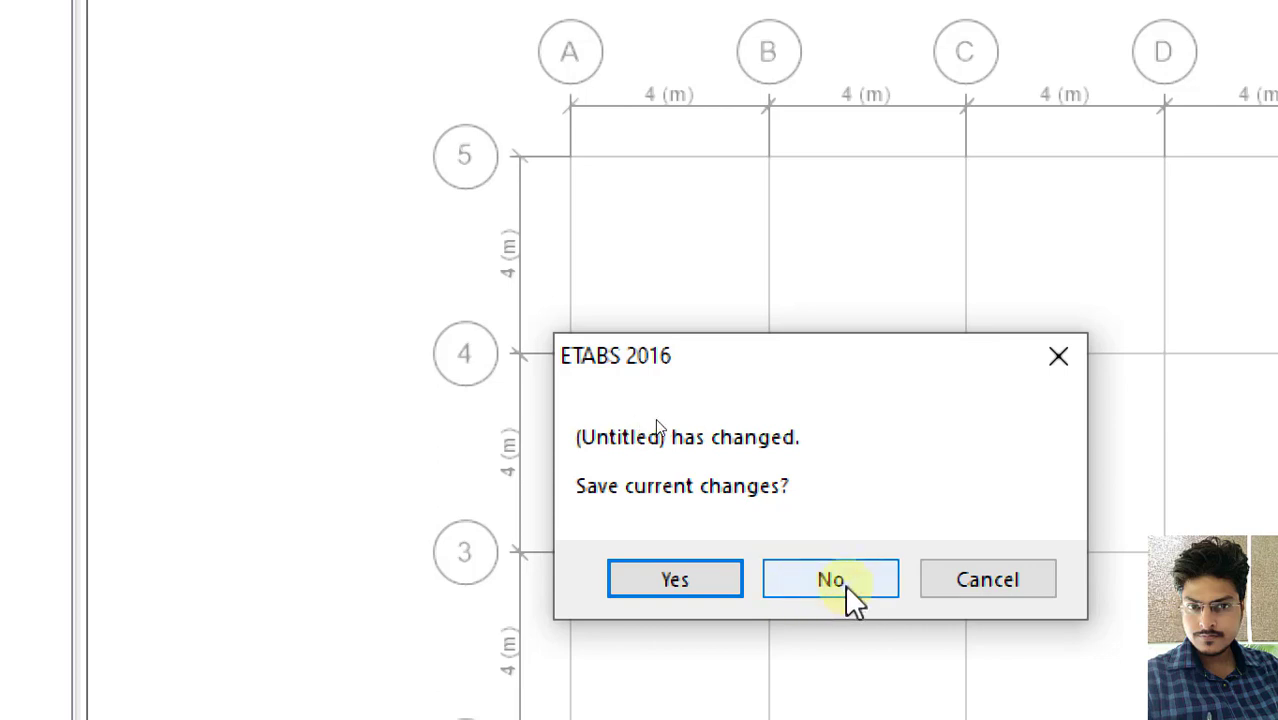
click(845, 582)
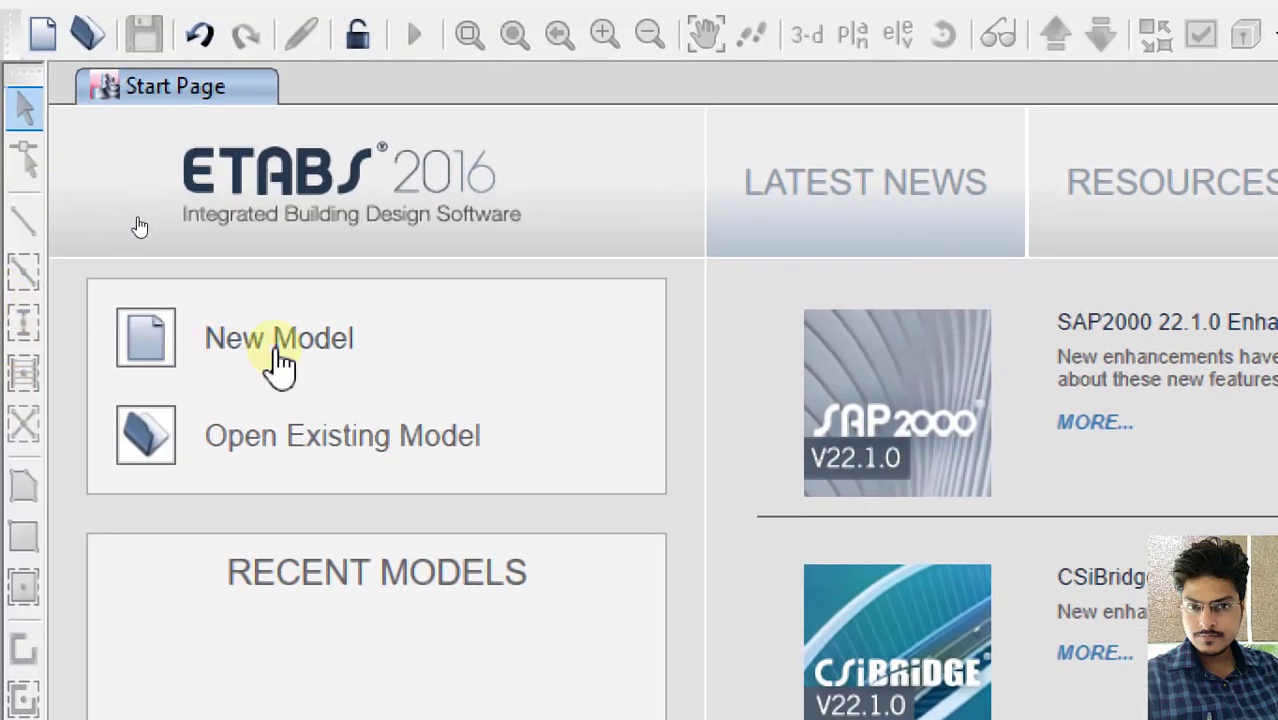
Start a new model using the built-in settings with Metric SI units, the Indian steel section database, IS 800:2007 and IS 456:2000
click(152, 338)
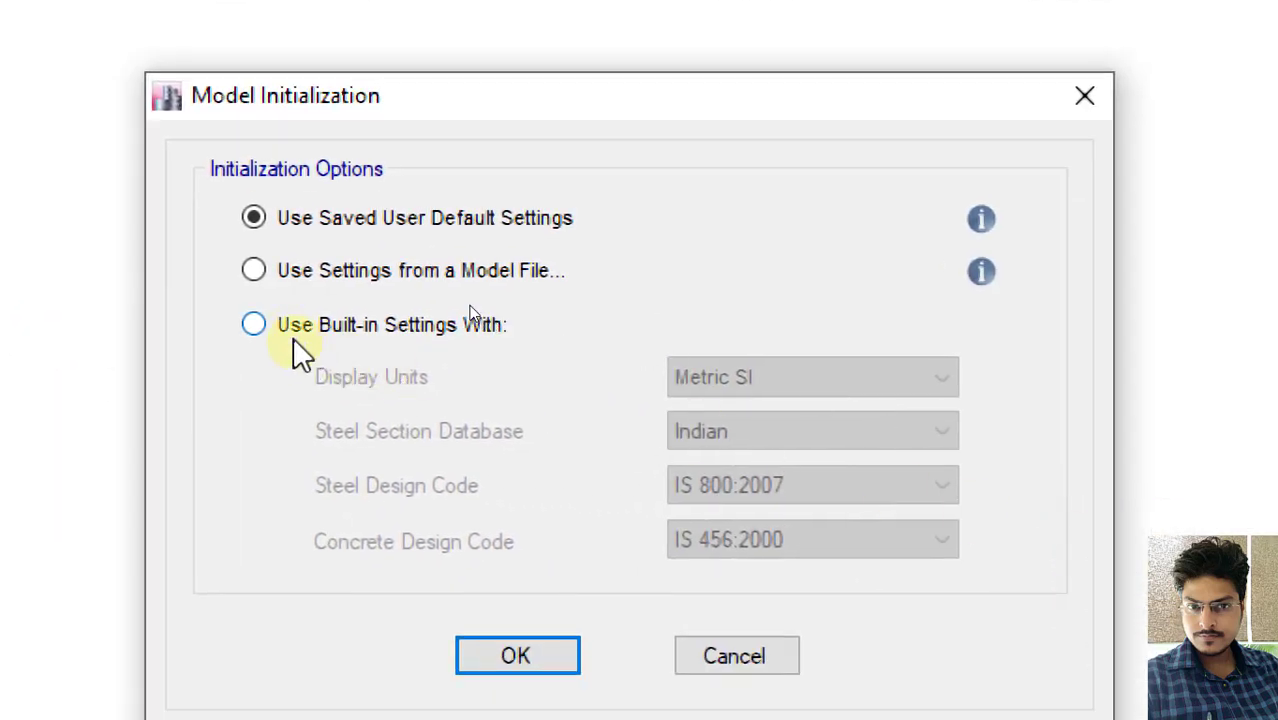
click(287, 335)
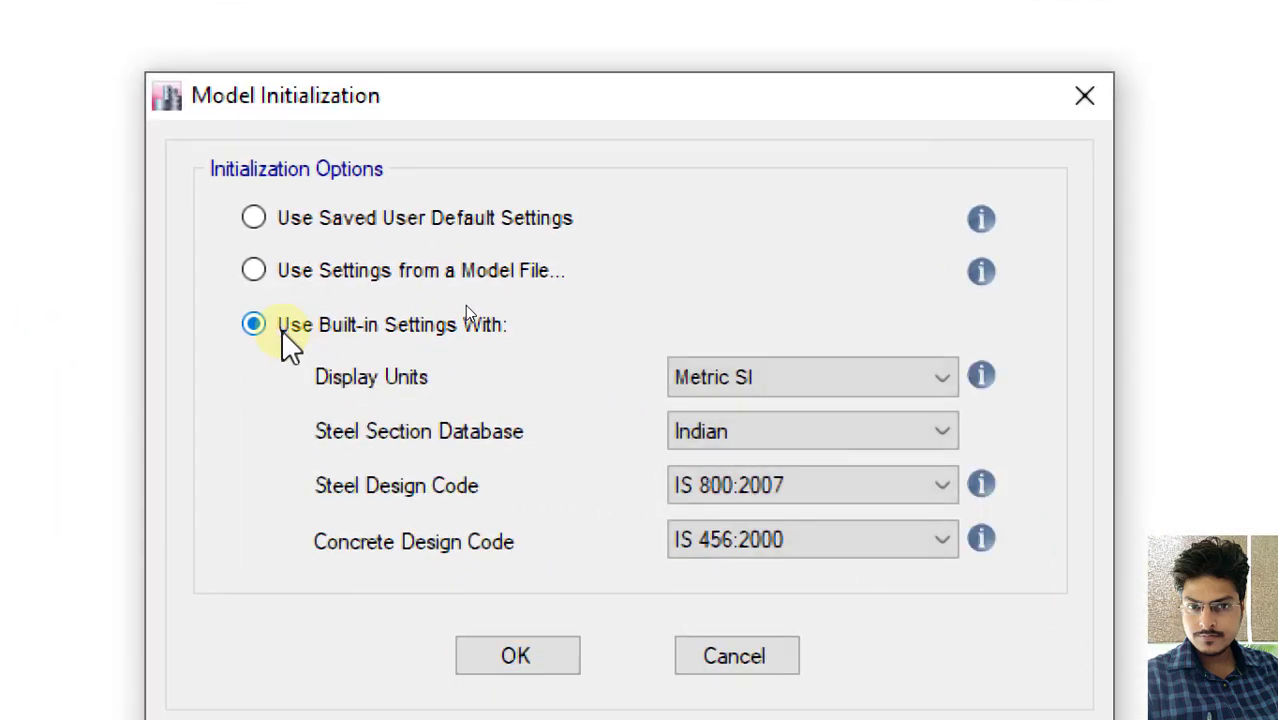
click(282, 331)
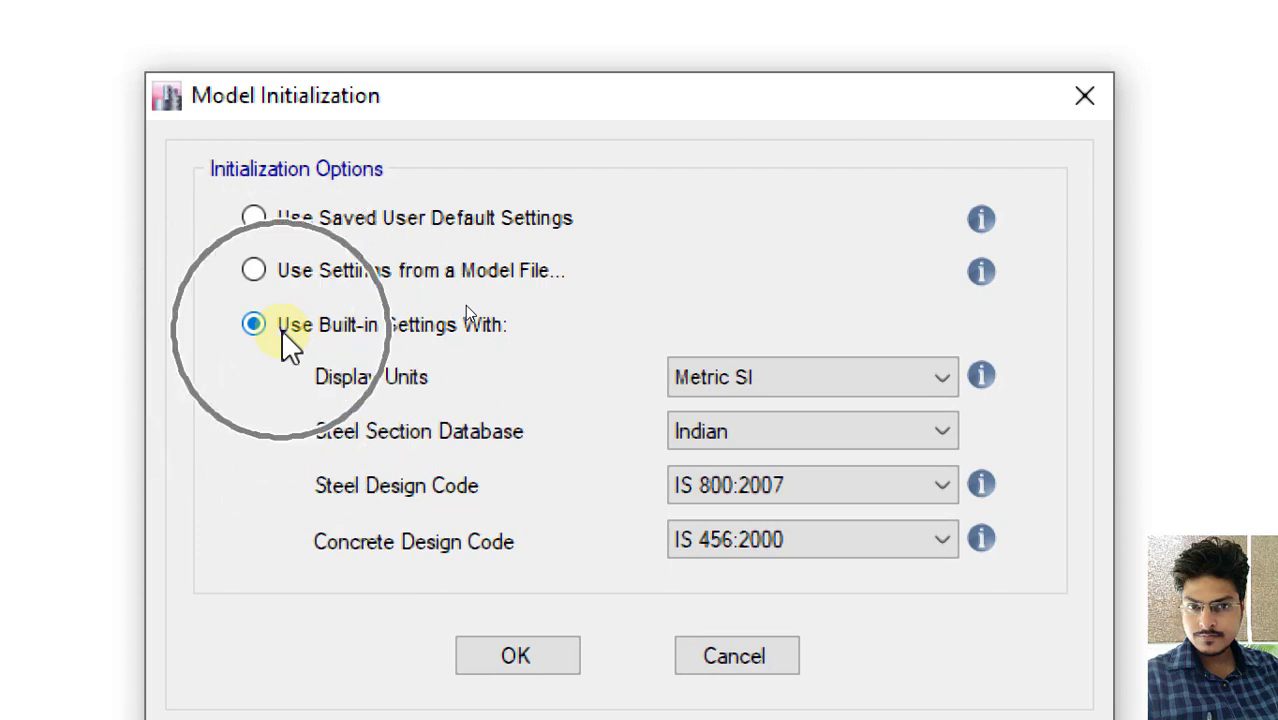
click(282, 331)
click(282, 331)
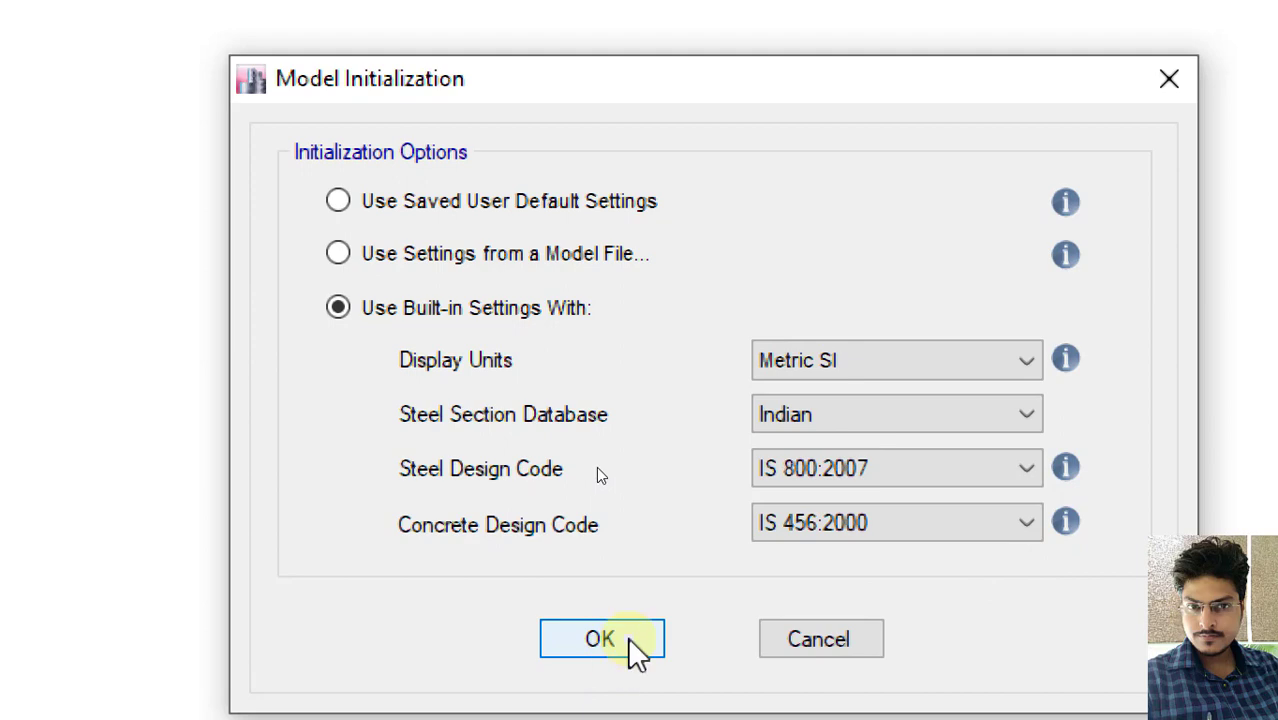
click(545, 664)
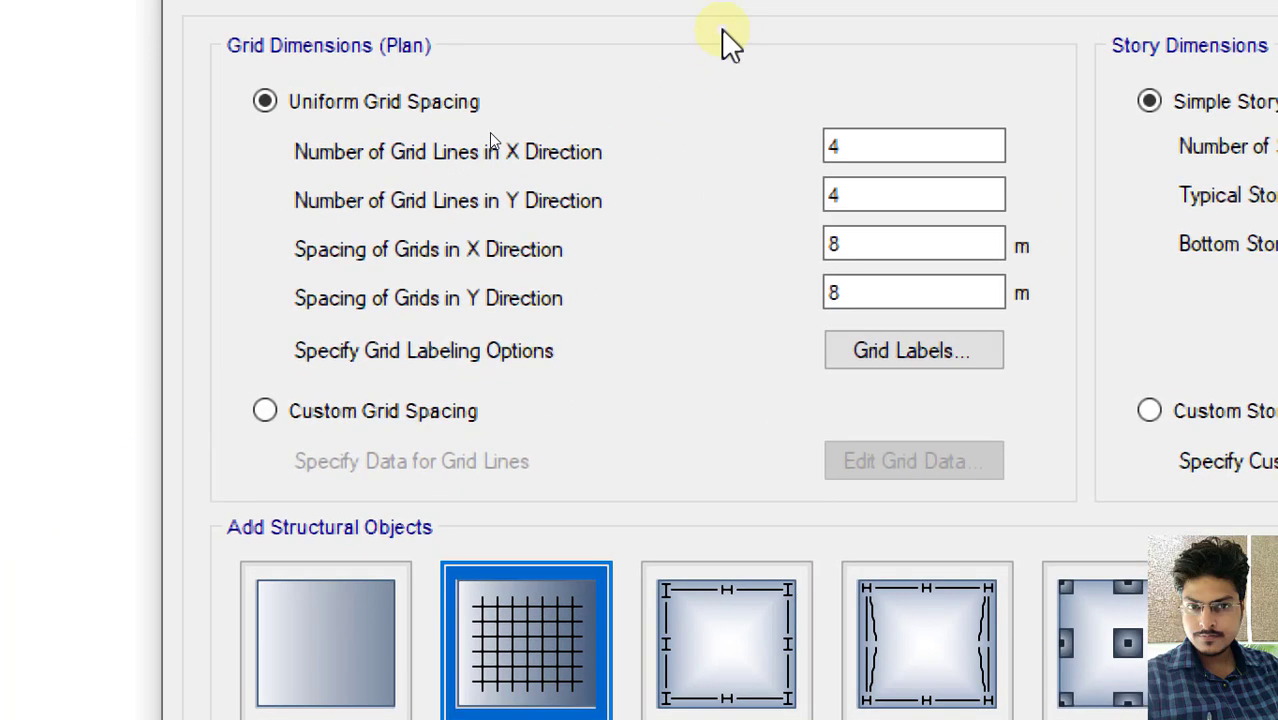
Examine the uniform grid line counts and grid spacings in the X and Y directions
double_click(865, 99)
key(Tab)
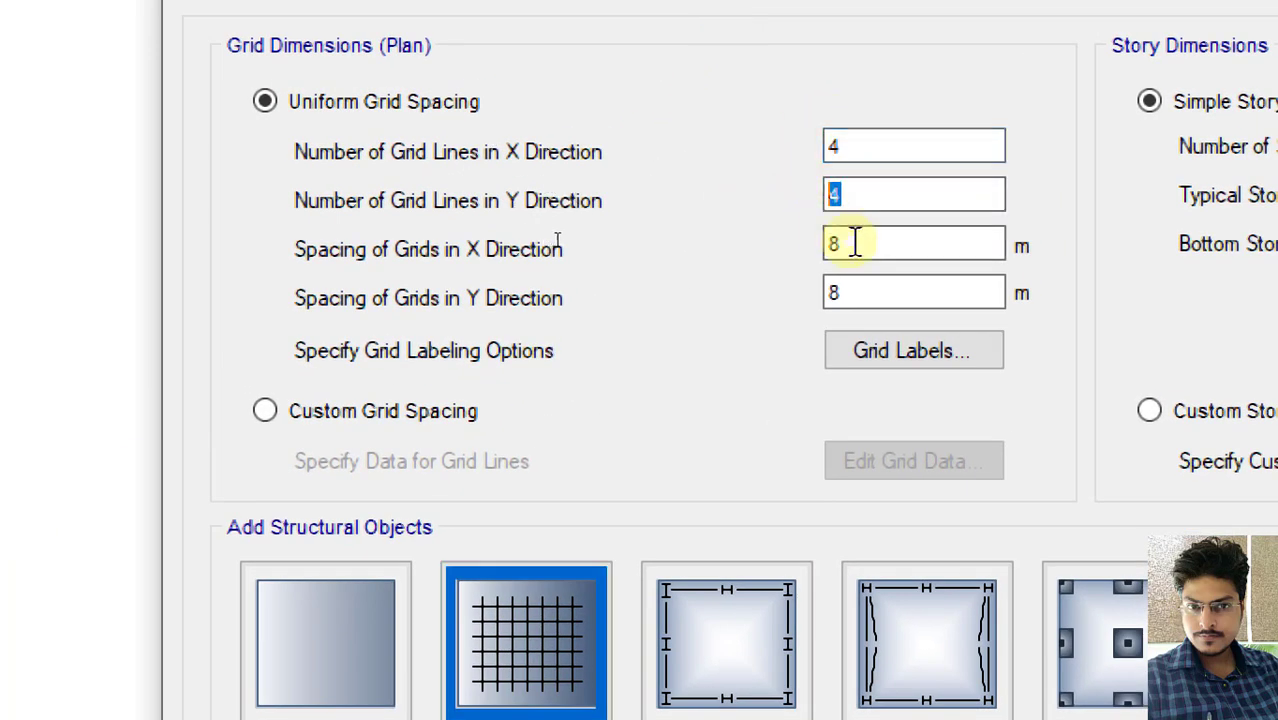
key(Tab)
key(Tab)
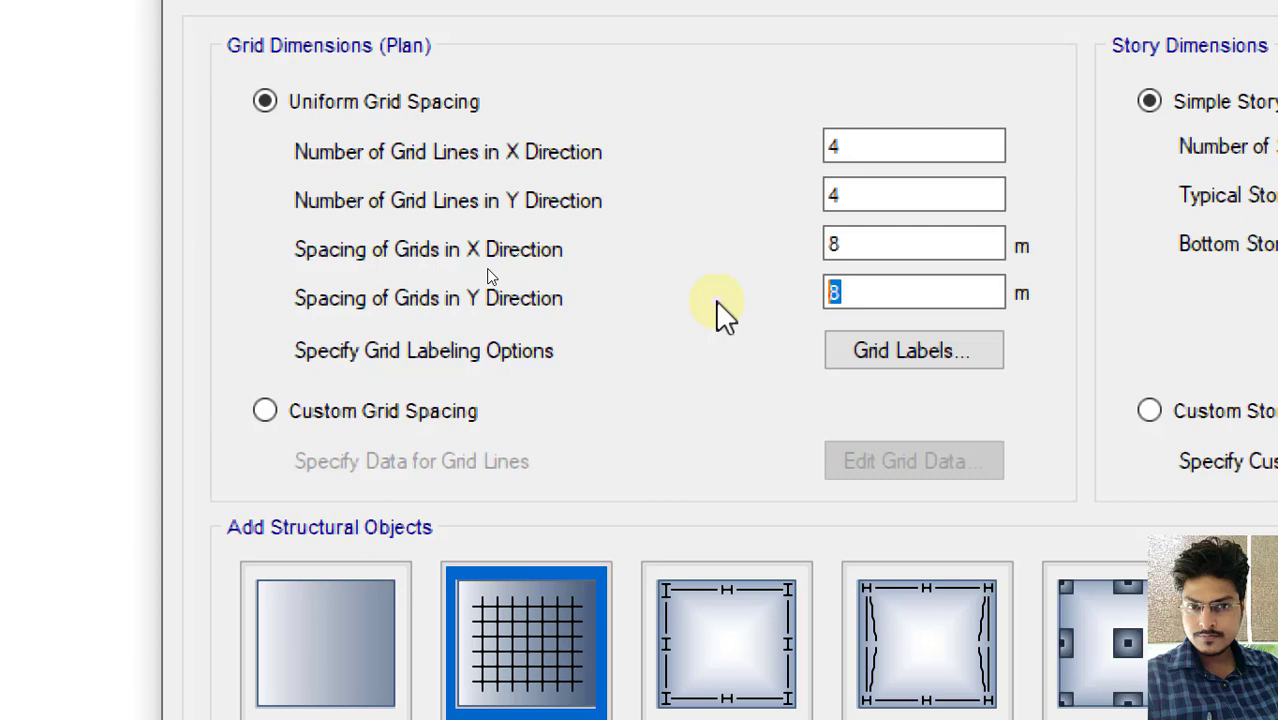
key(ctrl)
key(ctrl)
key(ctrl)
key(ctrl)
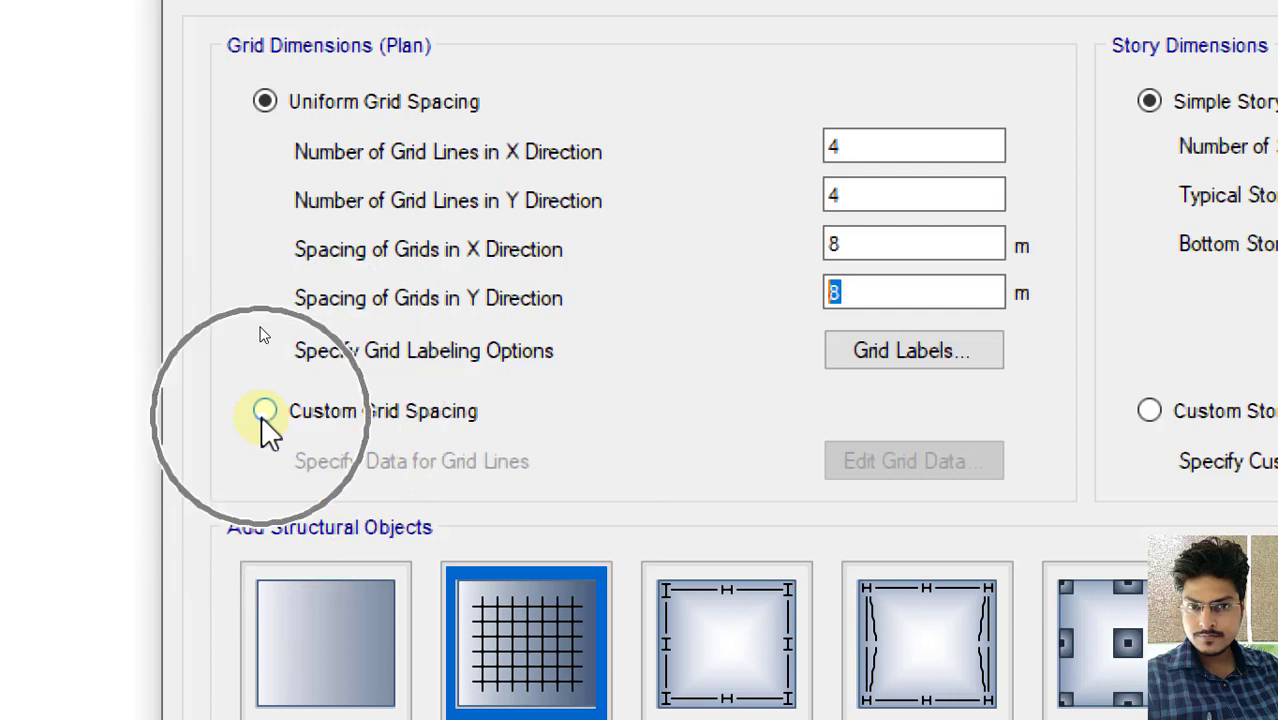
click(262, 413)
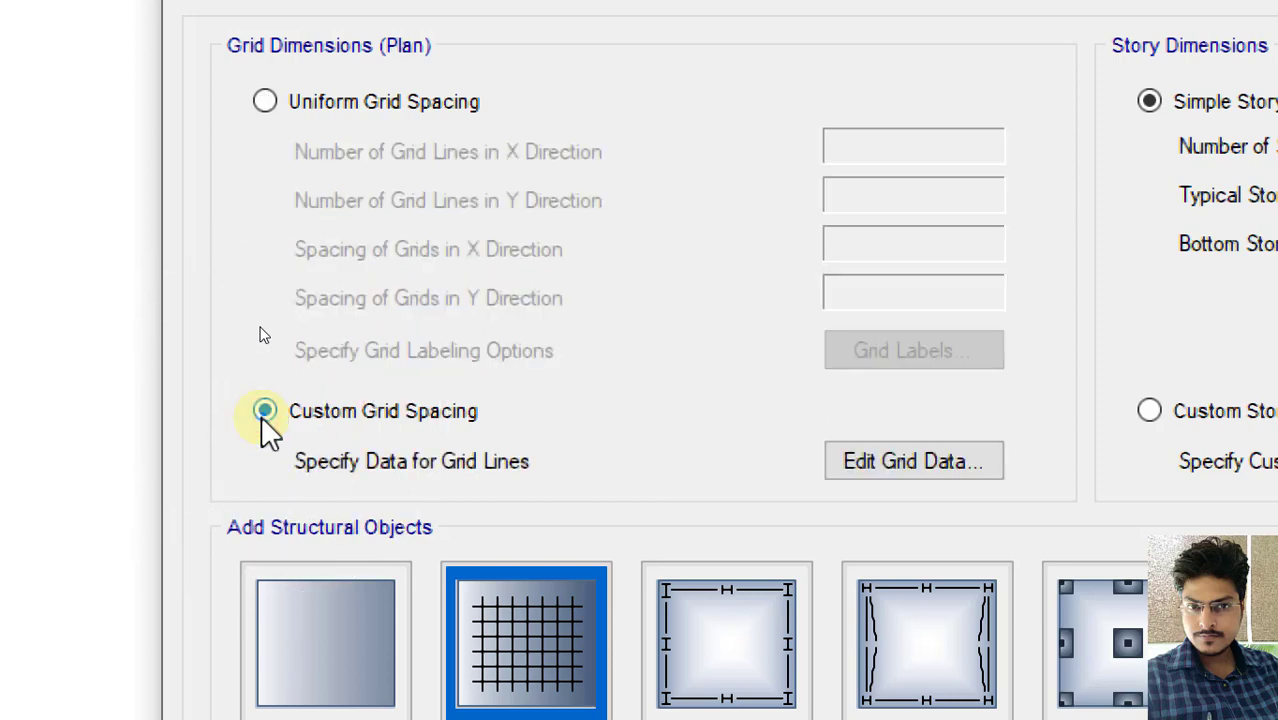
key(ctrl)
key(ctrl)
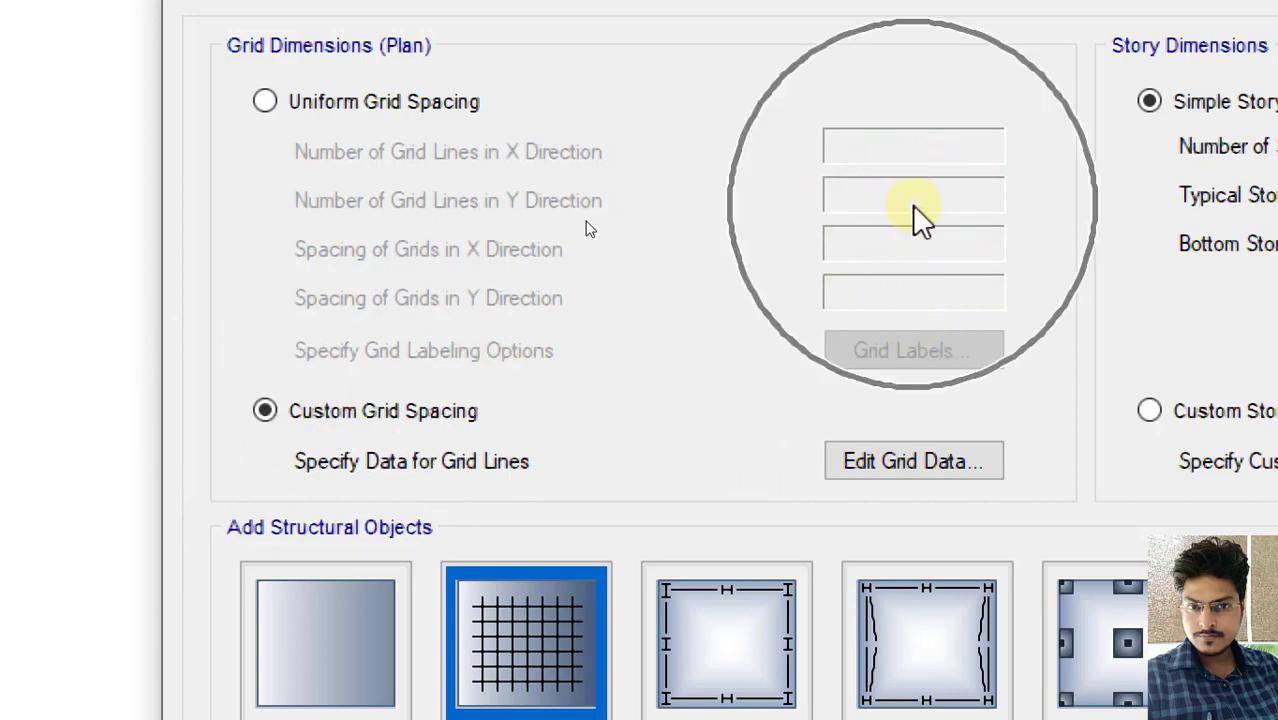
key(ctrl)
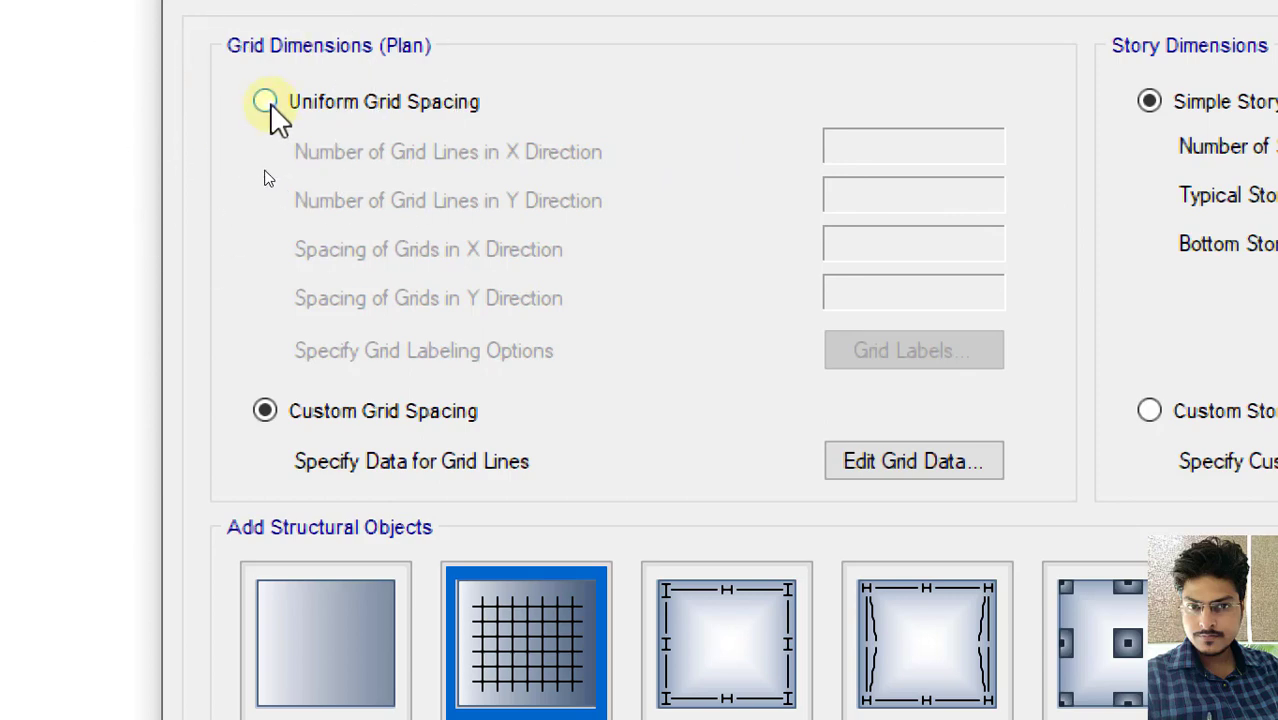
click(265, 102)
key(ctrl)
click(830, 194)
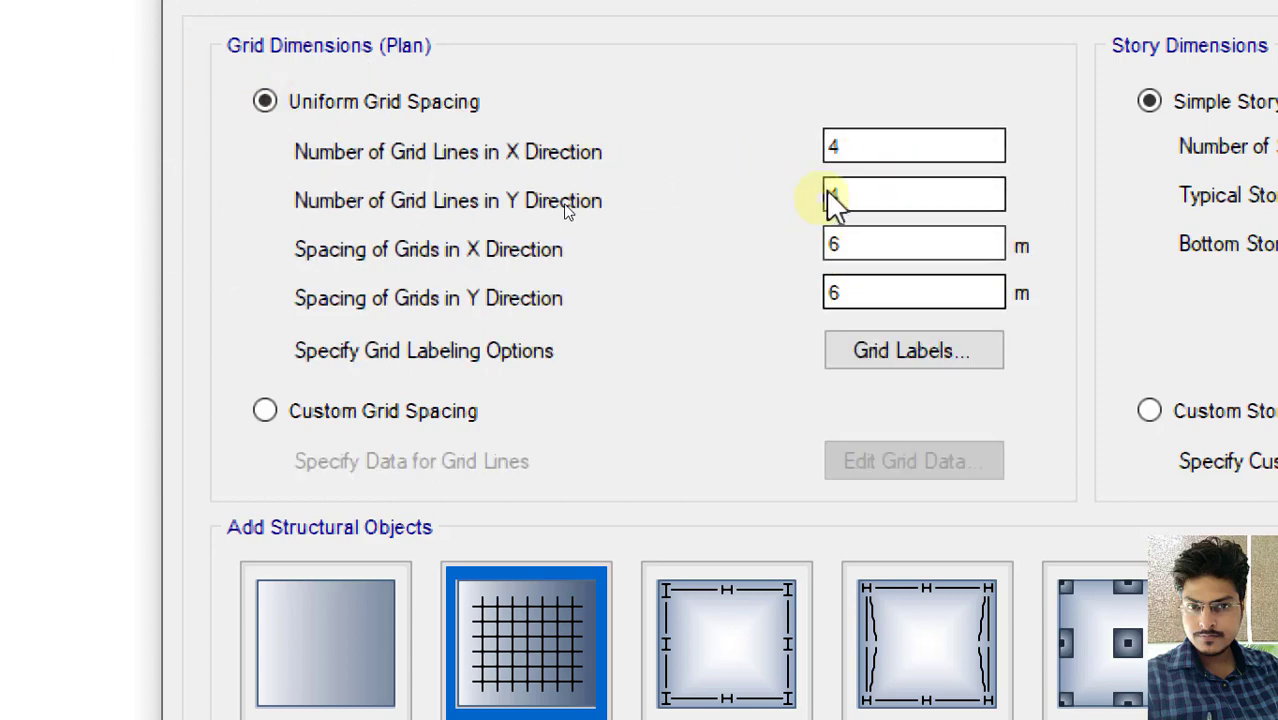
Switch the plan grid to custom spacing and open its grid line data for editing
click(266, 414)
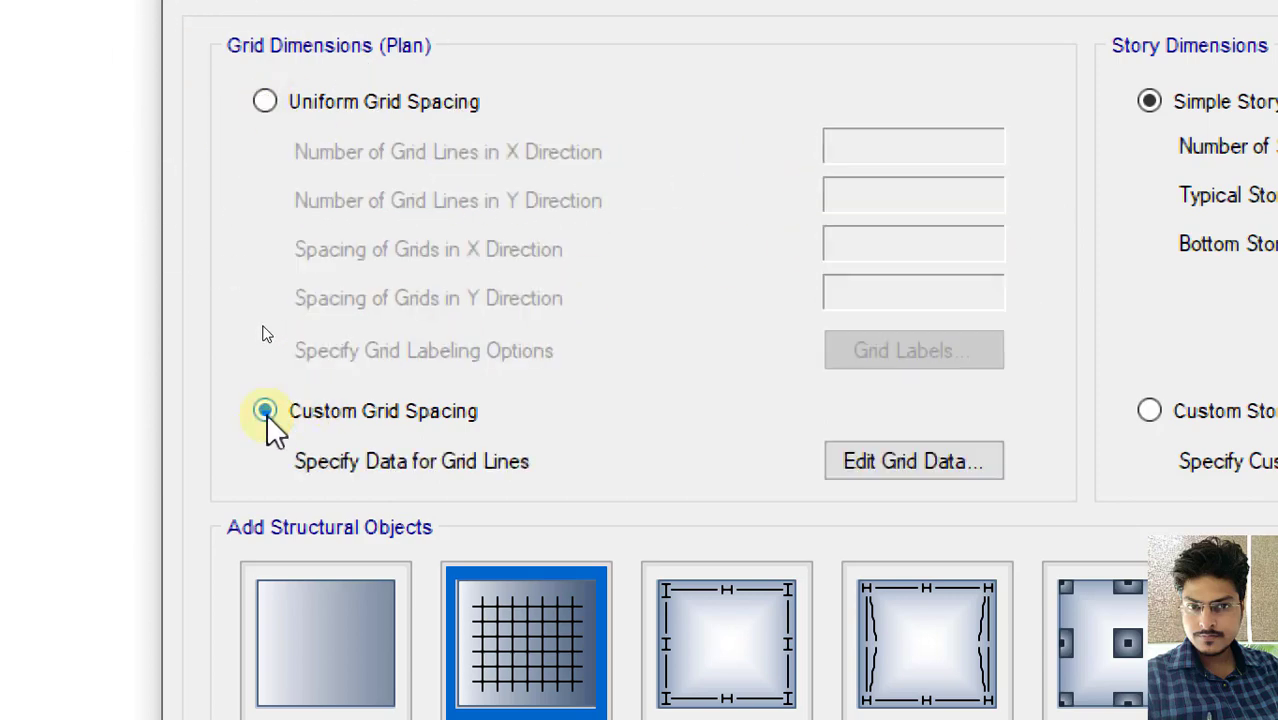
click(899, 474)
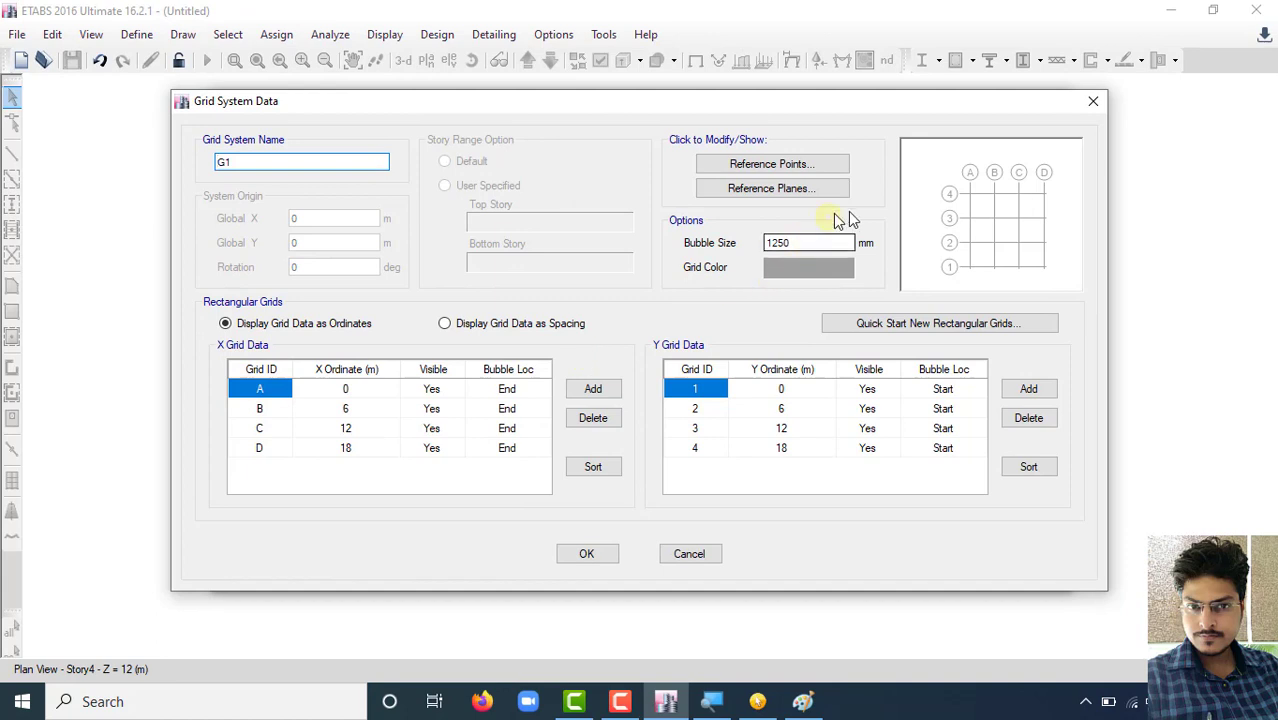
click(995, 229)
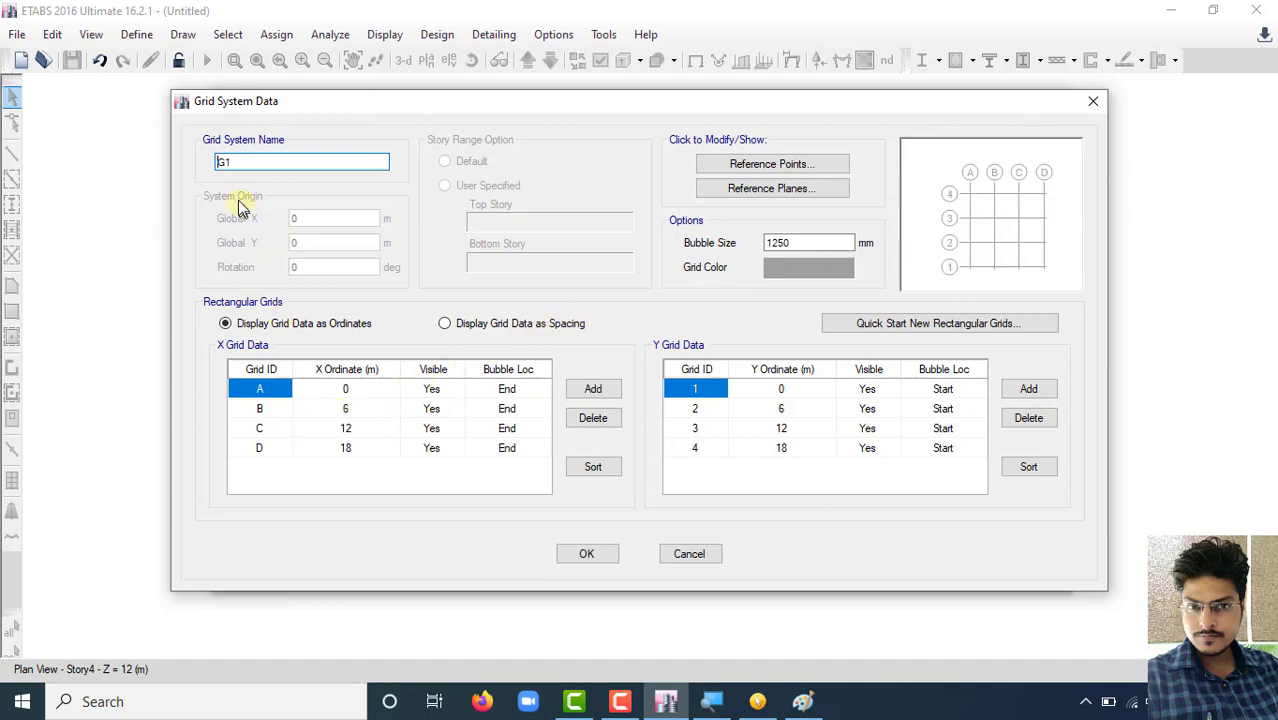
Examine the grid system name, the display of grid data as ordinates, and the X ordinates of grid lines A to D
double_click(243, 162)
drag(244, 163, 201, 162)
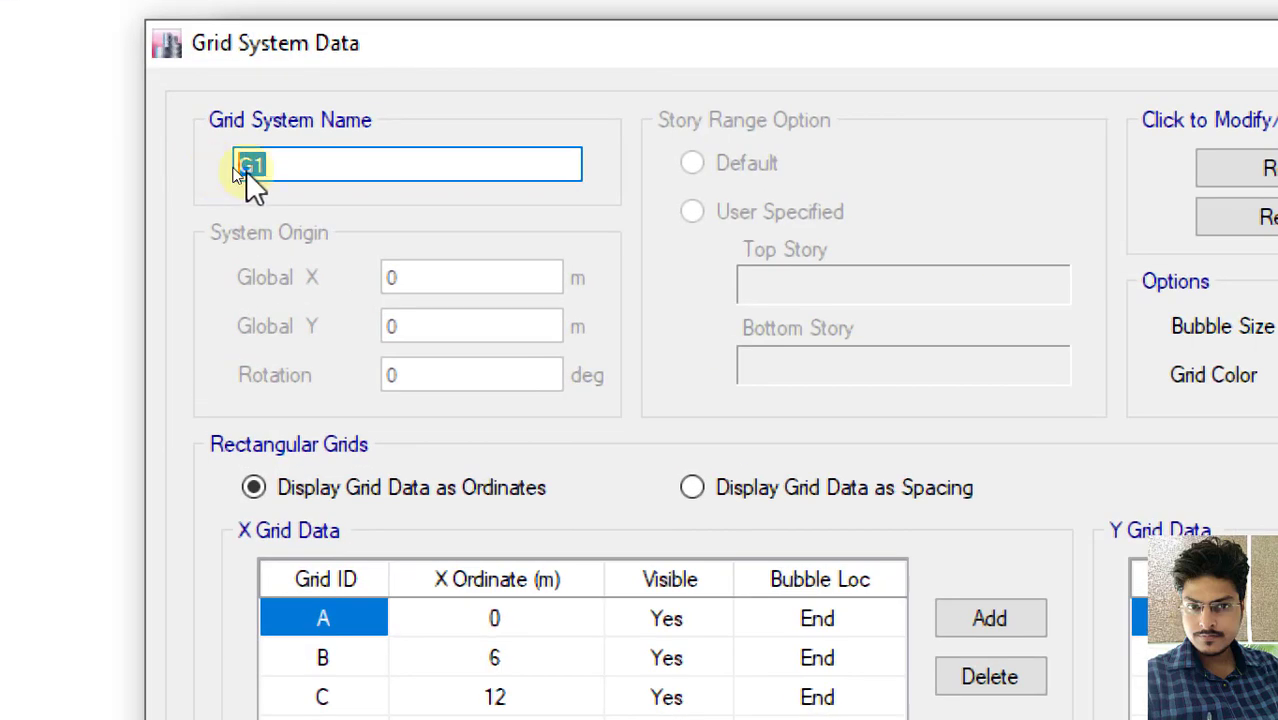
click(265, 163)
drag(333, 166, 205, 170)
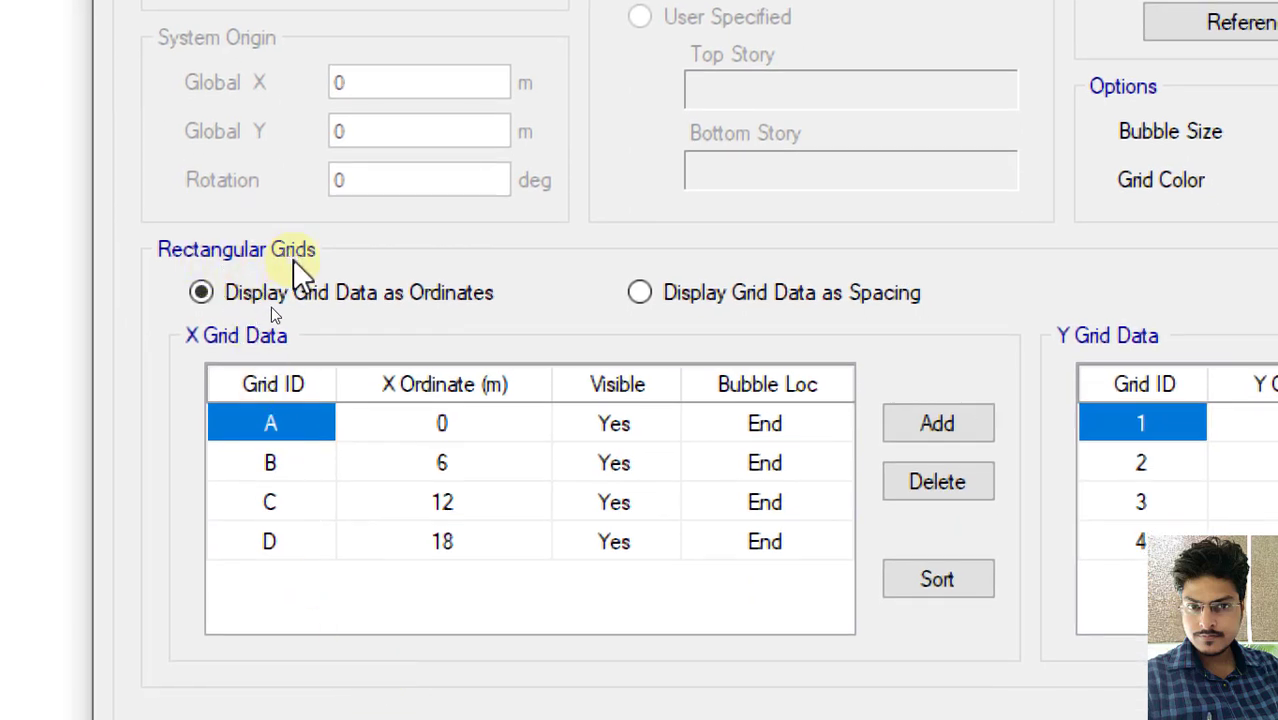
key(ctrl)
key(ctrl)
key(ctrl)
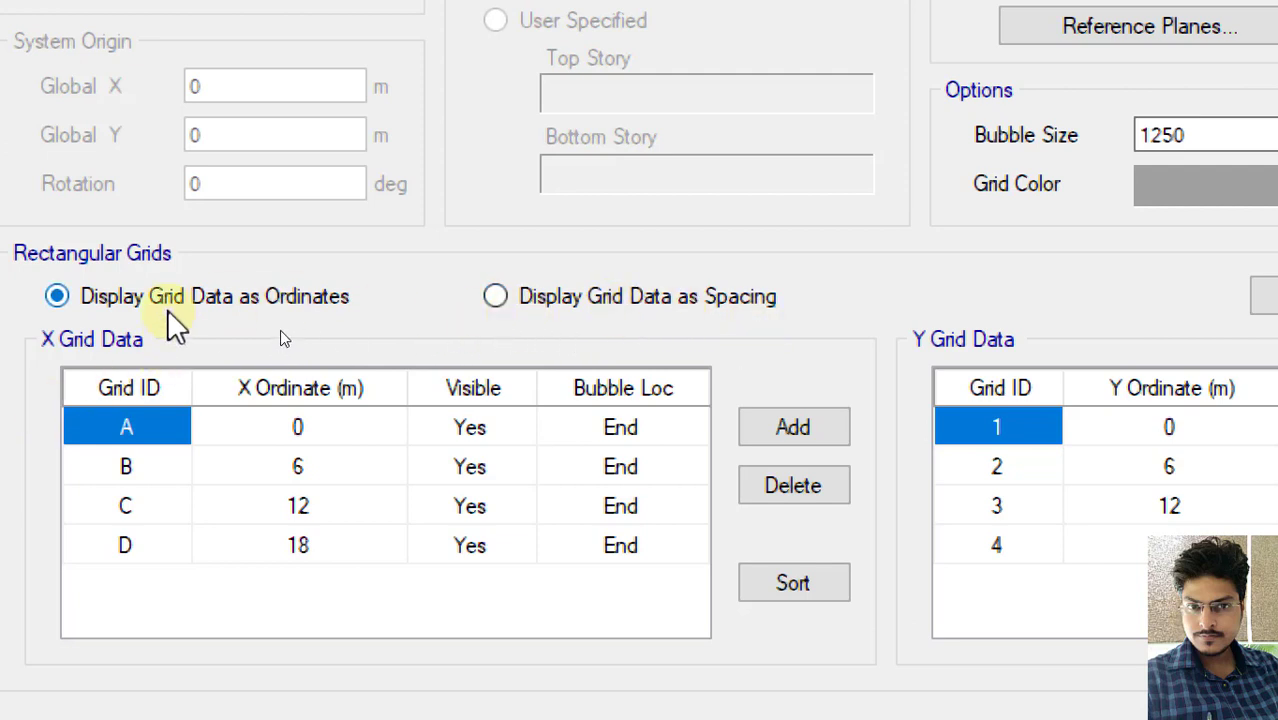
click(136, 306)
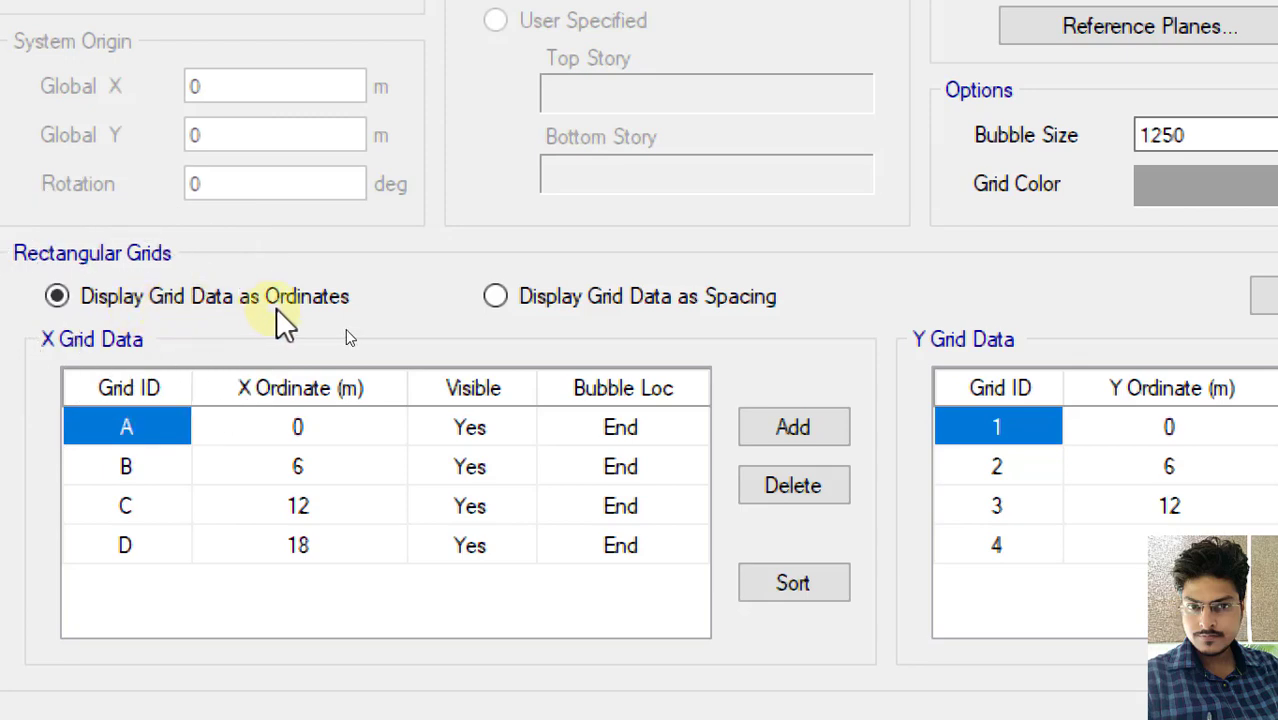
click(315, 307)
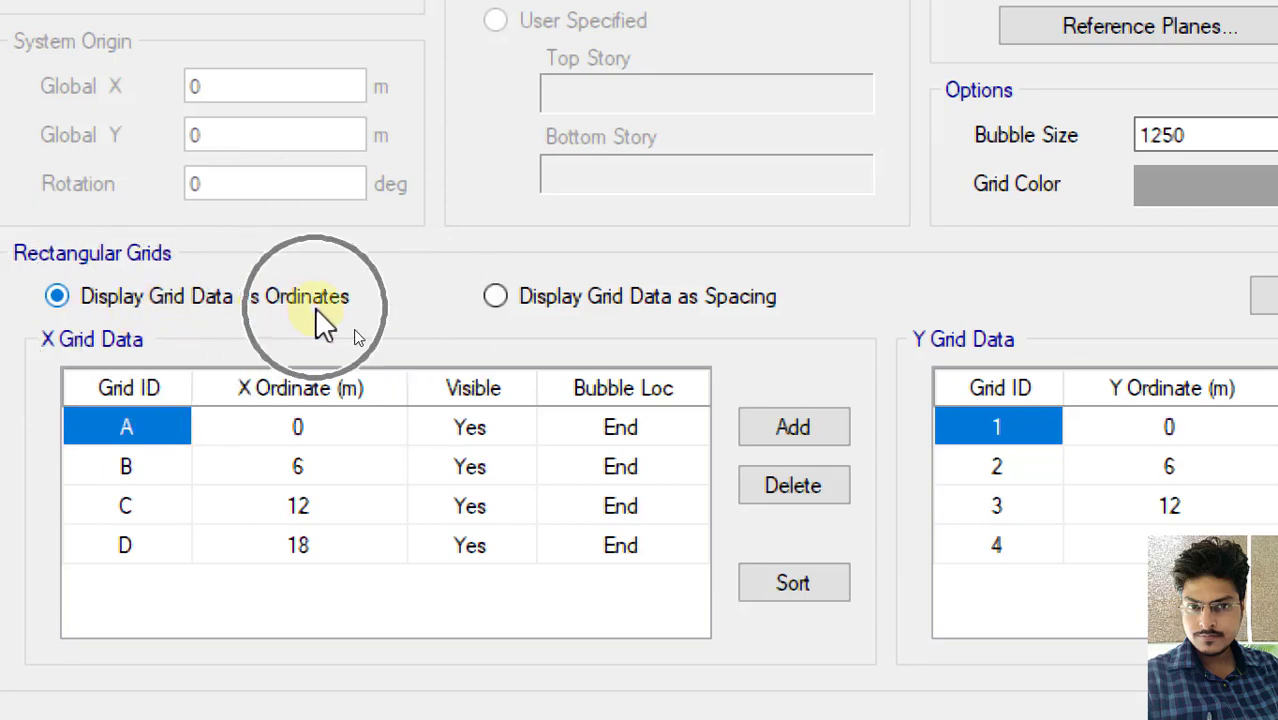
click(314, 425)
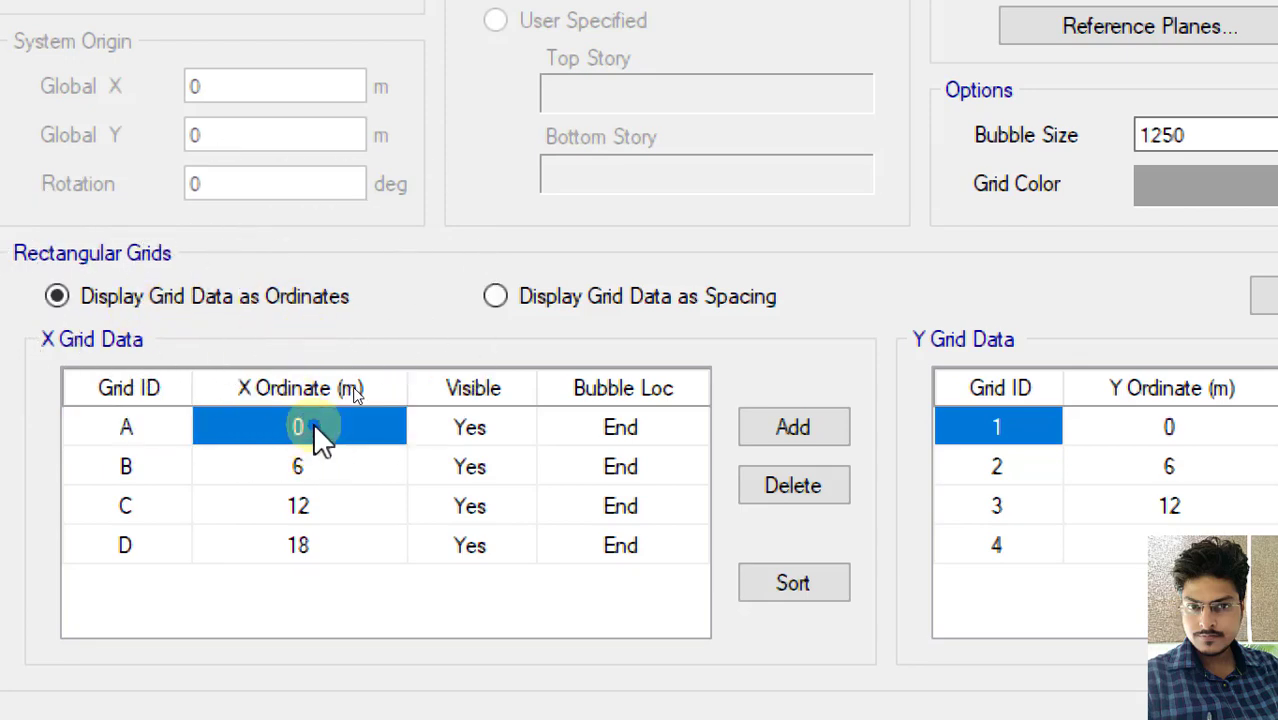
click(309, 466)
click(318, 508)
click(333, 544)
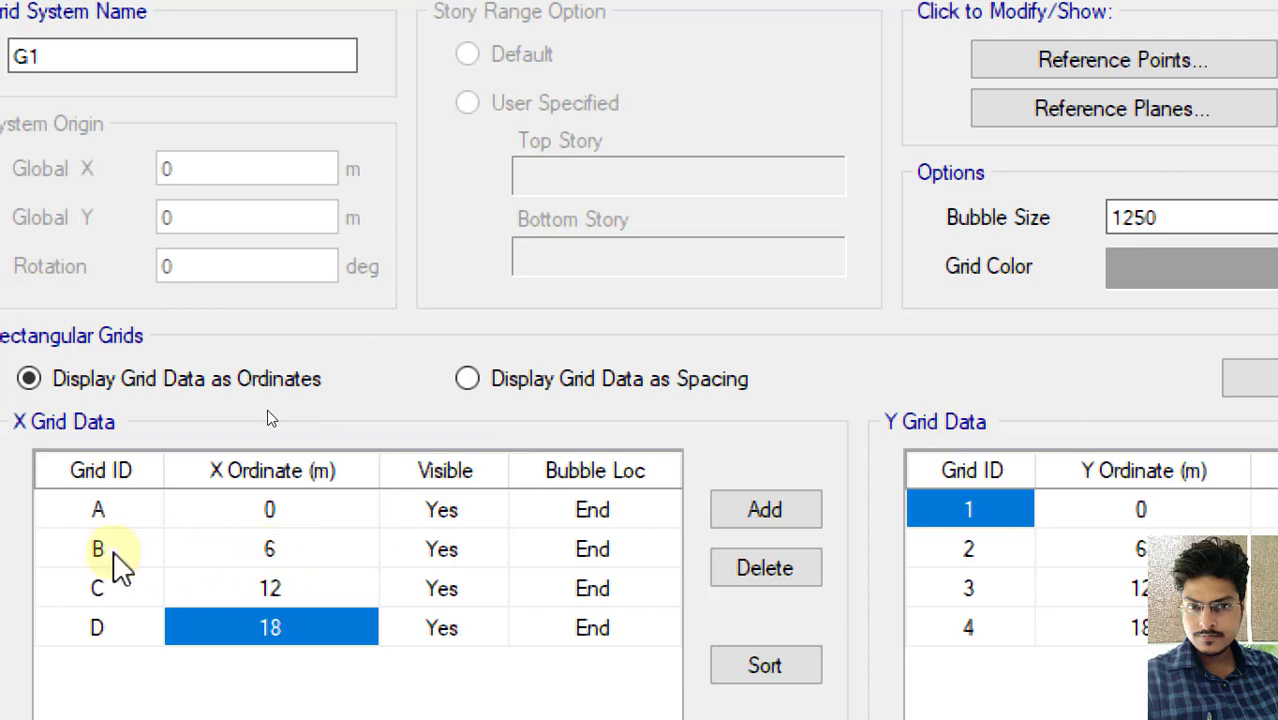
Set the X ordinate of grid line B to 3 m
click(268, 549)
click(280, 548)
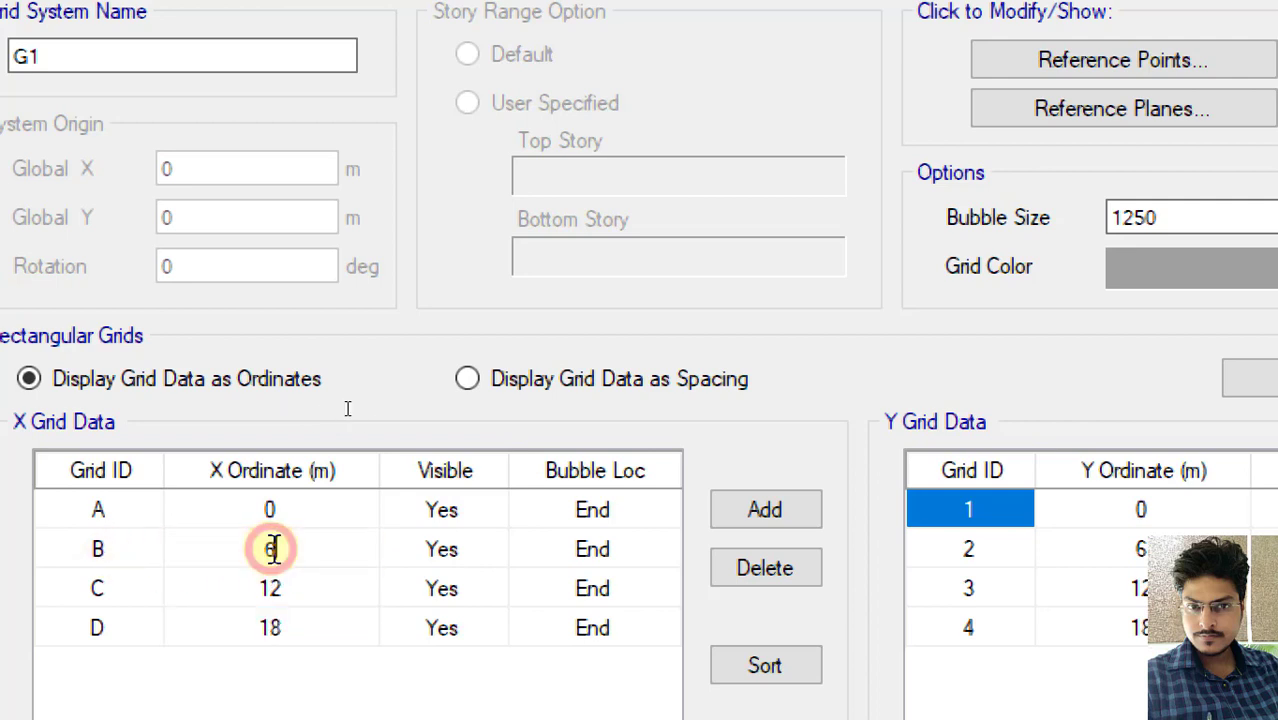
drag(295, 549, 223, 549)
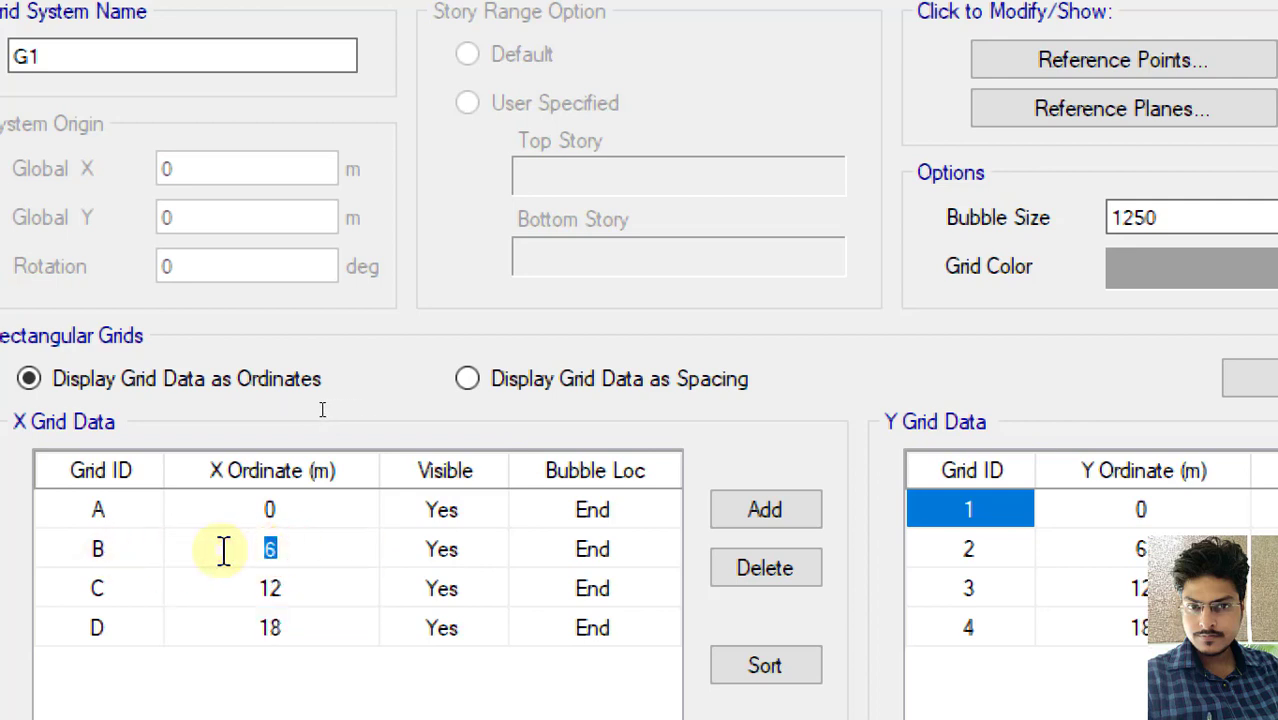
text(3)
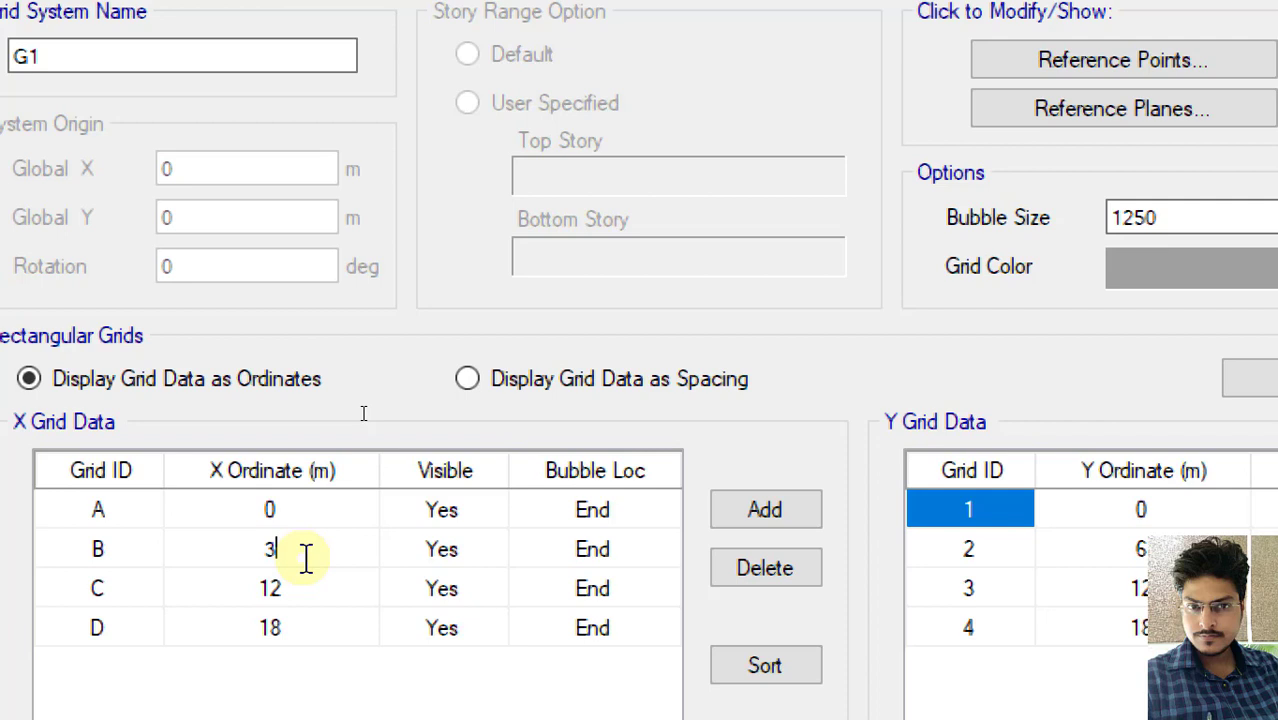
key(Return)
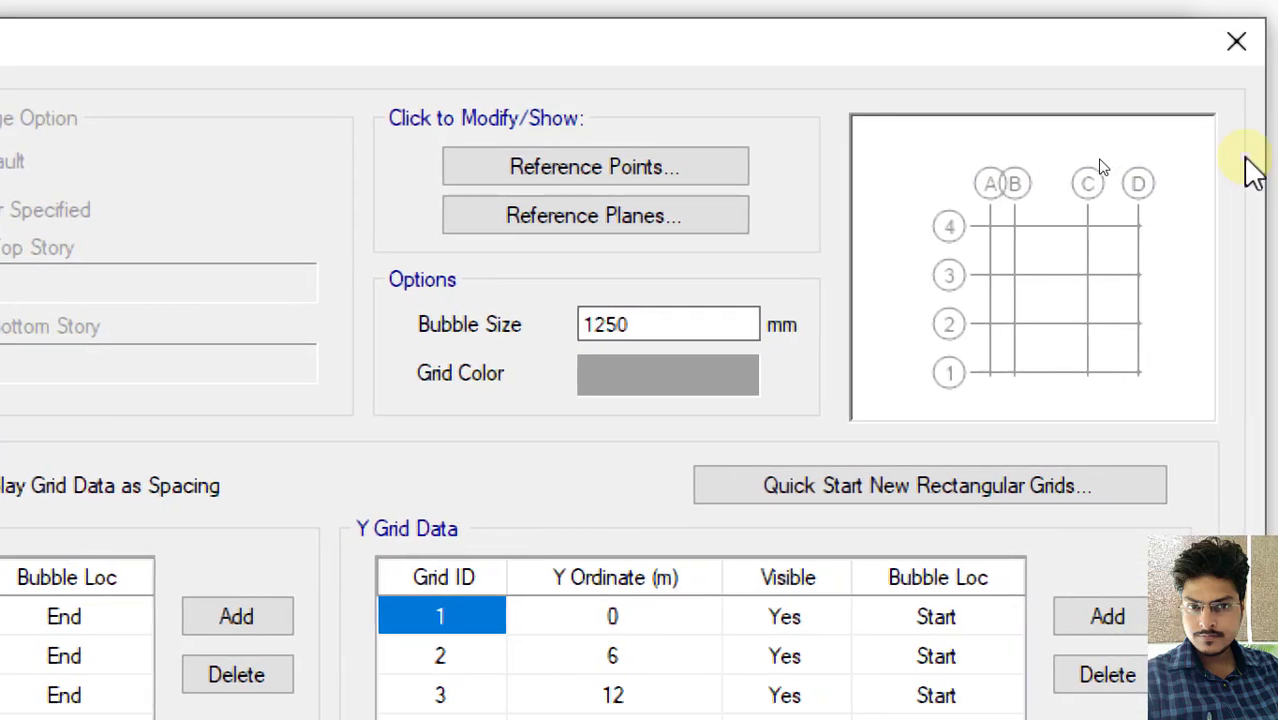
Examine the spacing of grid lines A, B and C in the grid system preview
click(1003, 373)
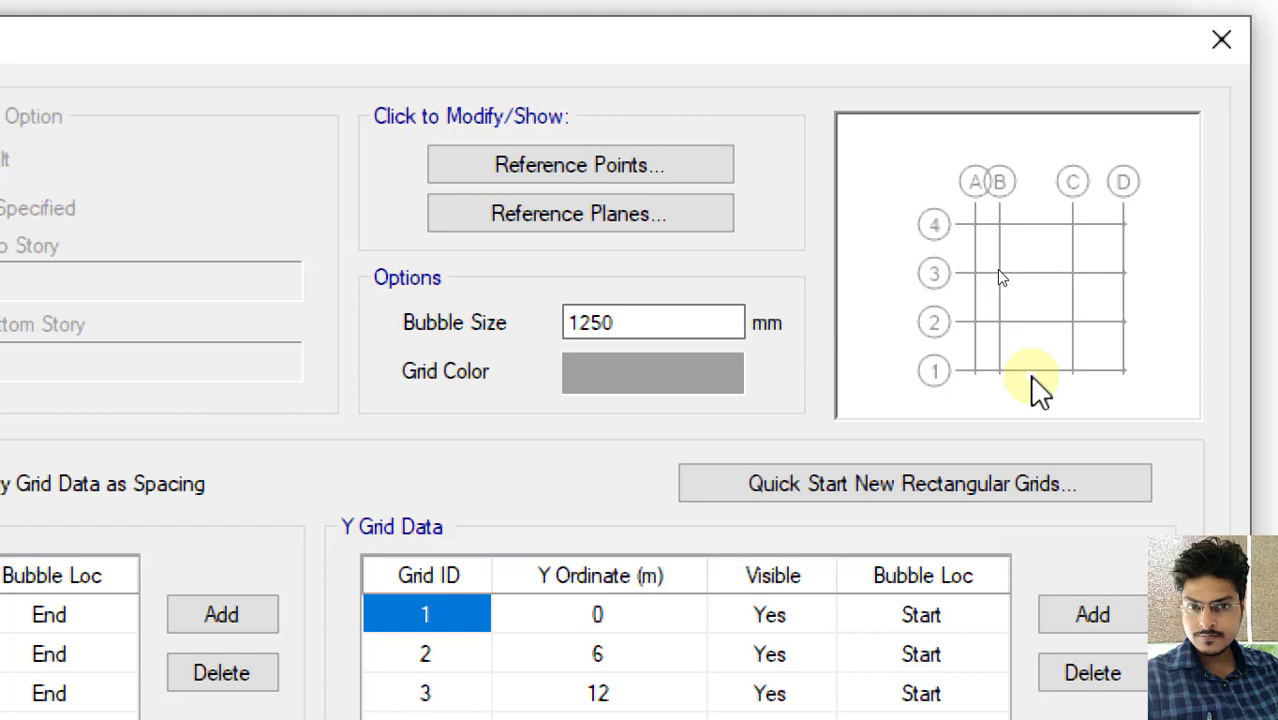
click(1031, 377)
click(1031, 377)
click(991, 303)
click(1000, 315)
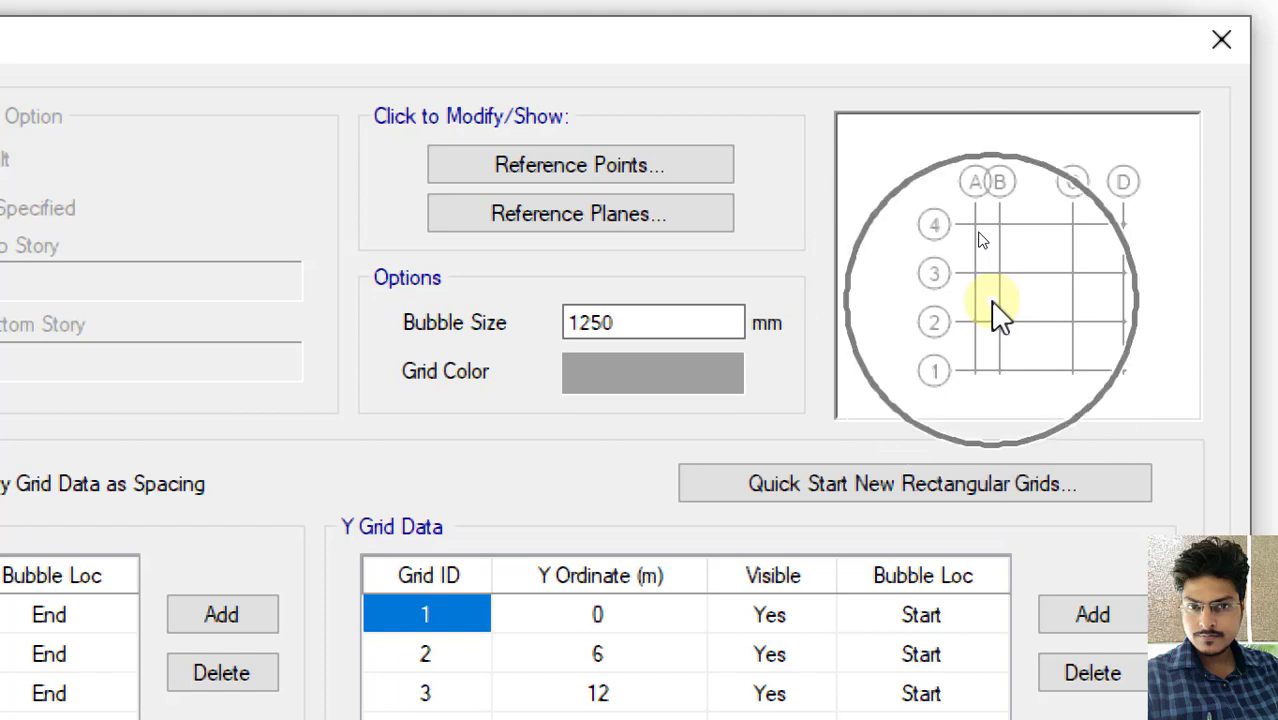
click(1008, 195)
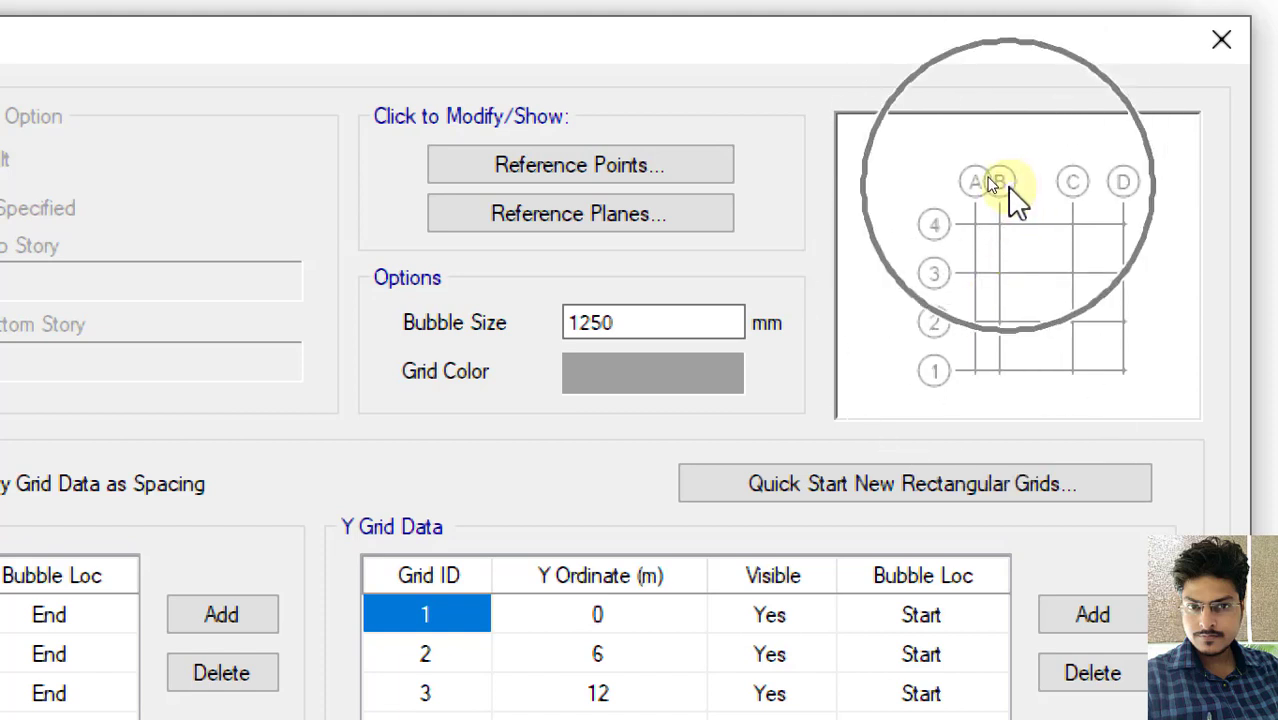
click(1013, 245)
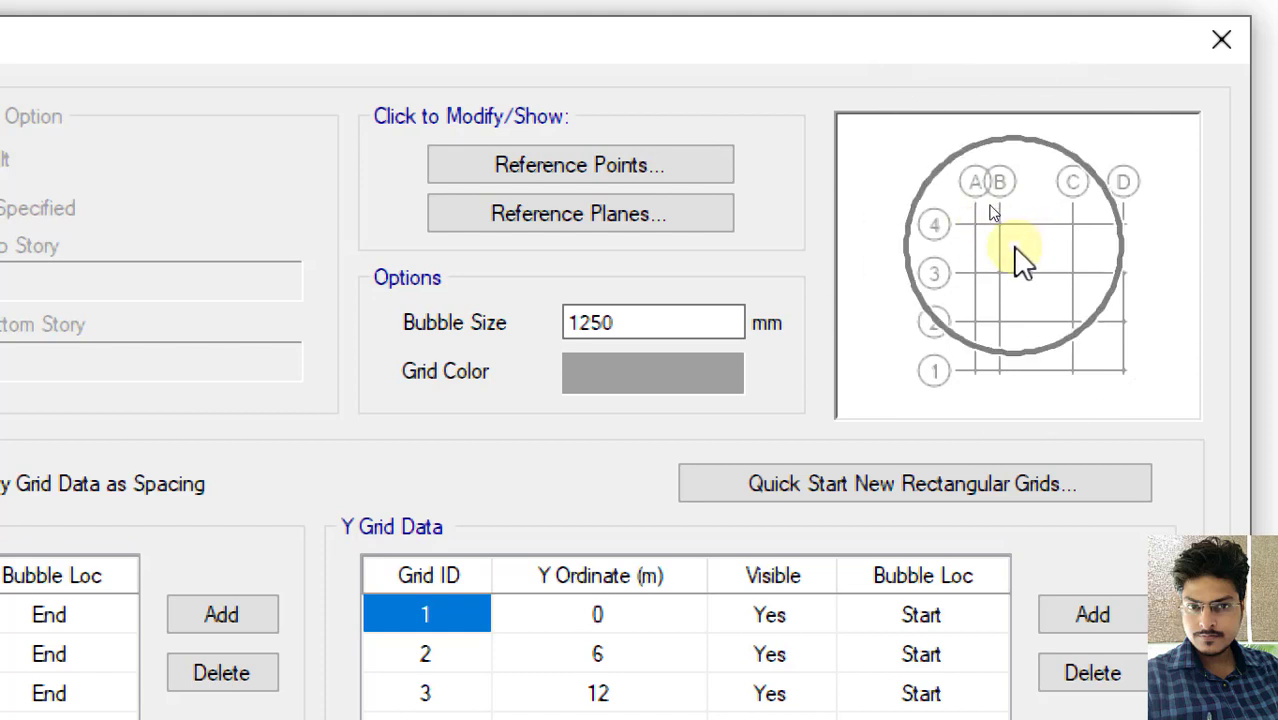
click(1037, 251)
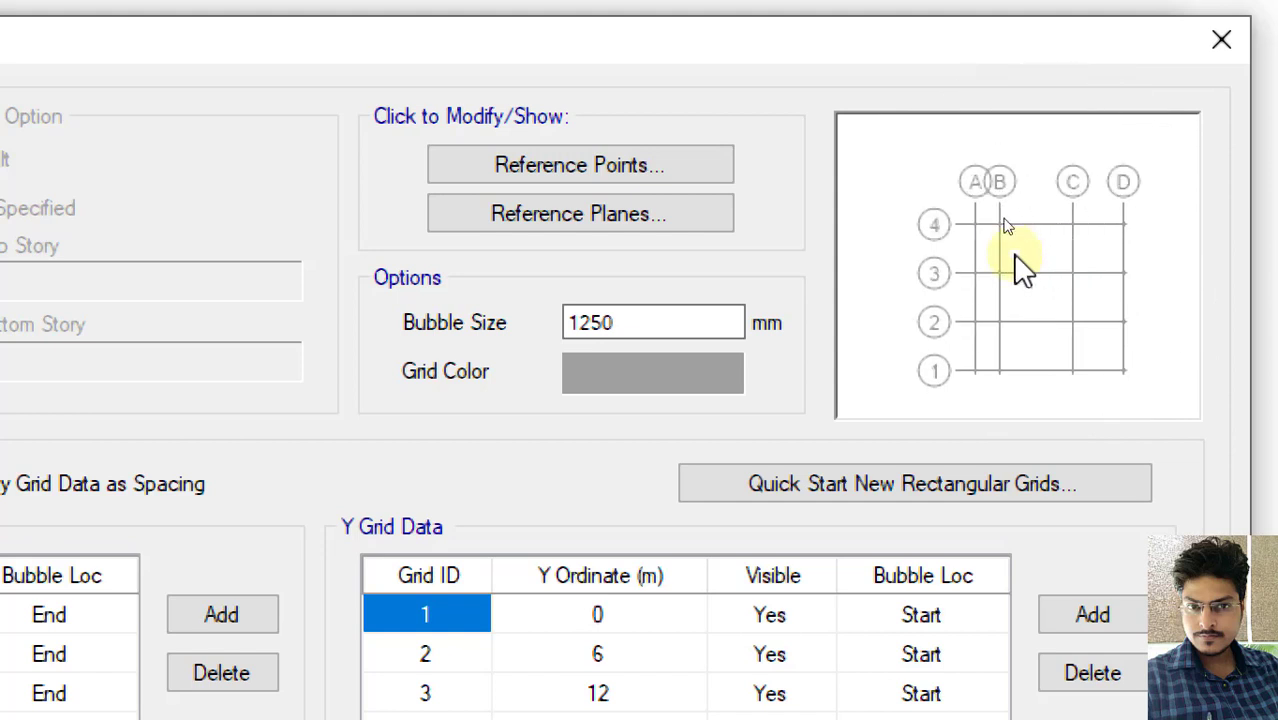
click(1097, 297)
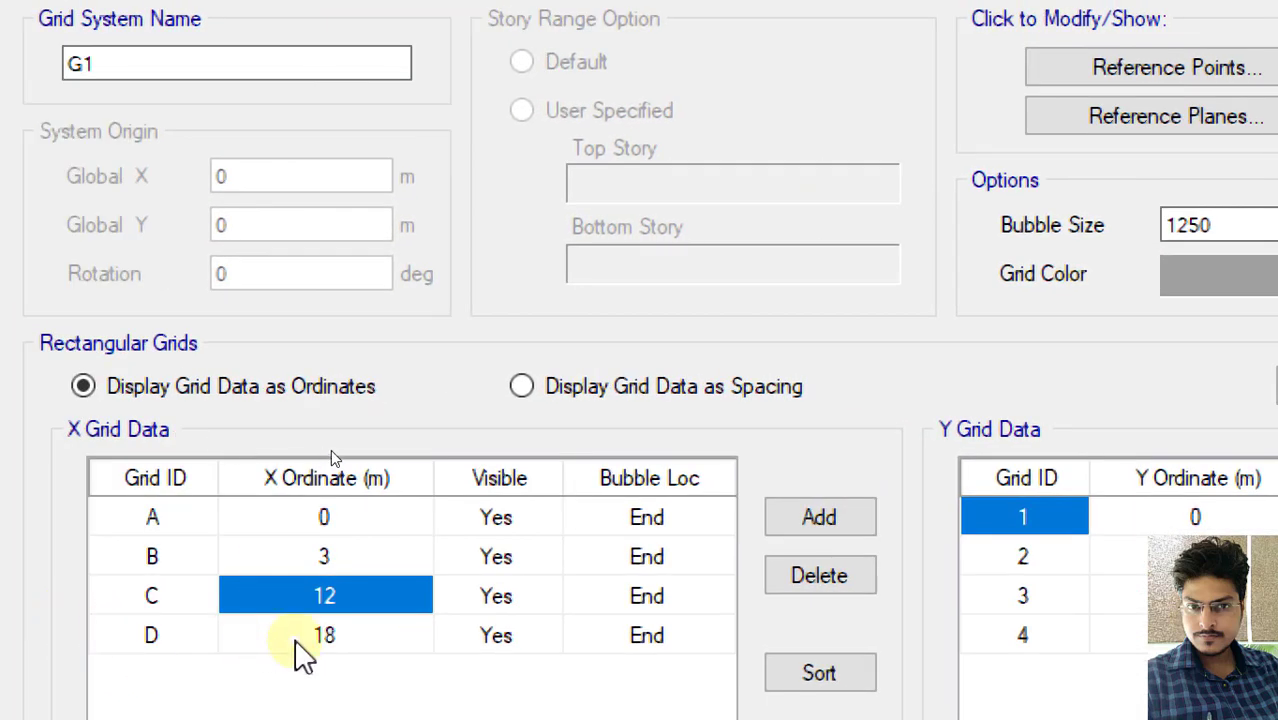
Add one more grid line after grid D to the X grid data
click(364, 598)
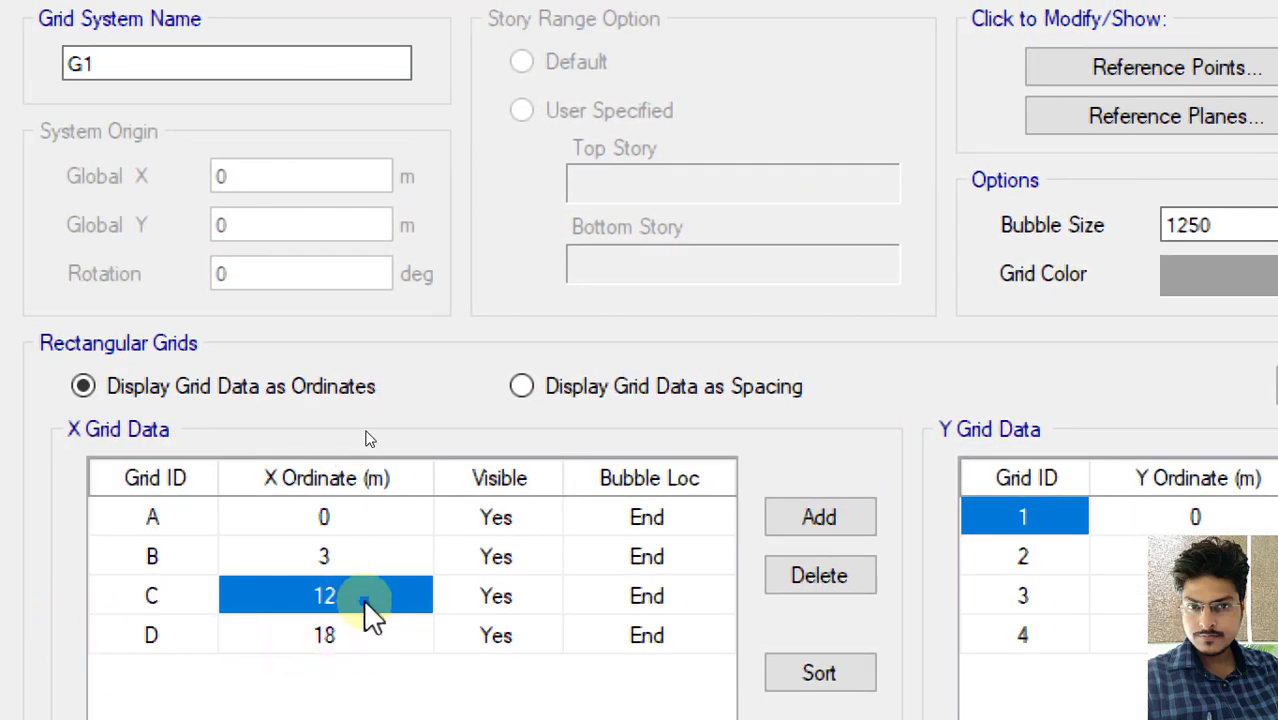
click(343, 648)
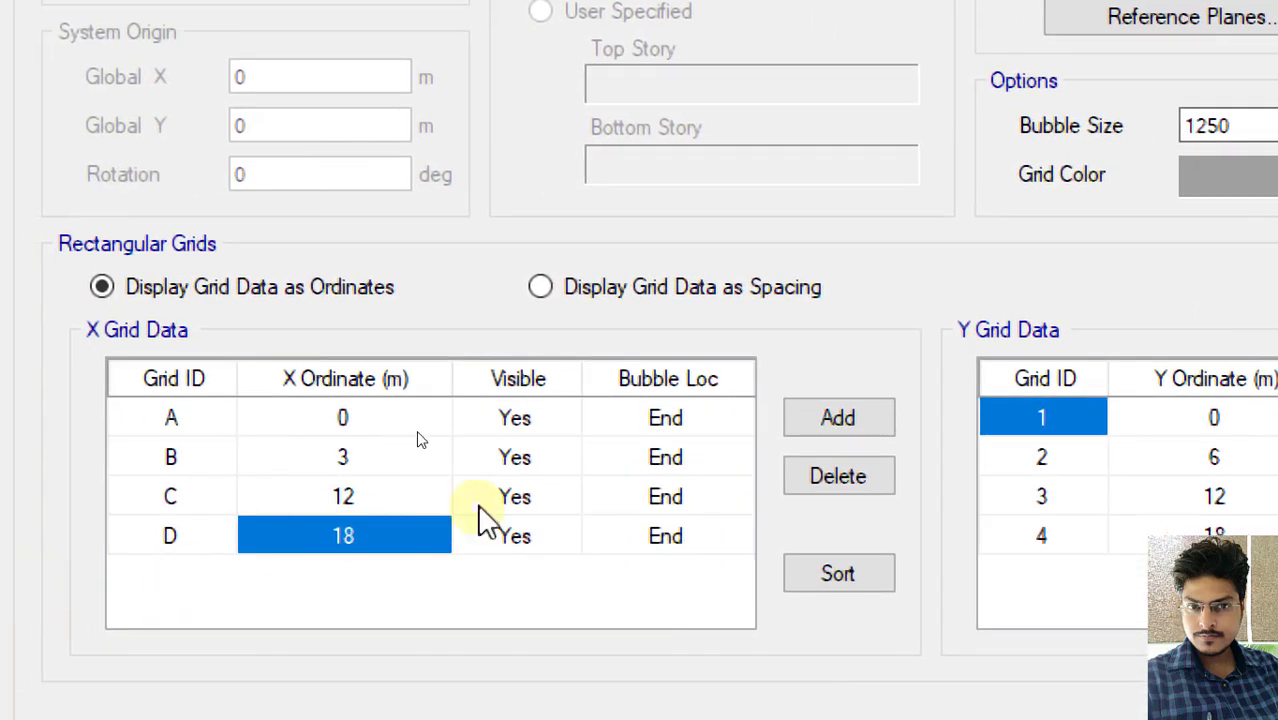
click(877, 418)
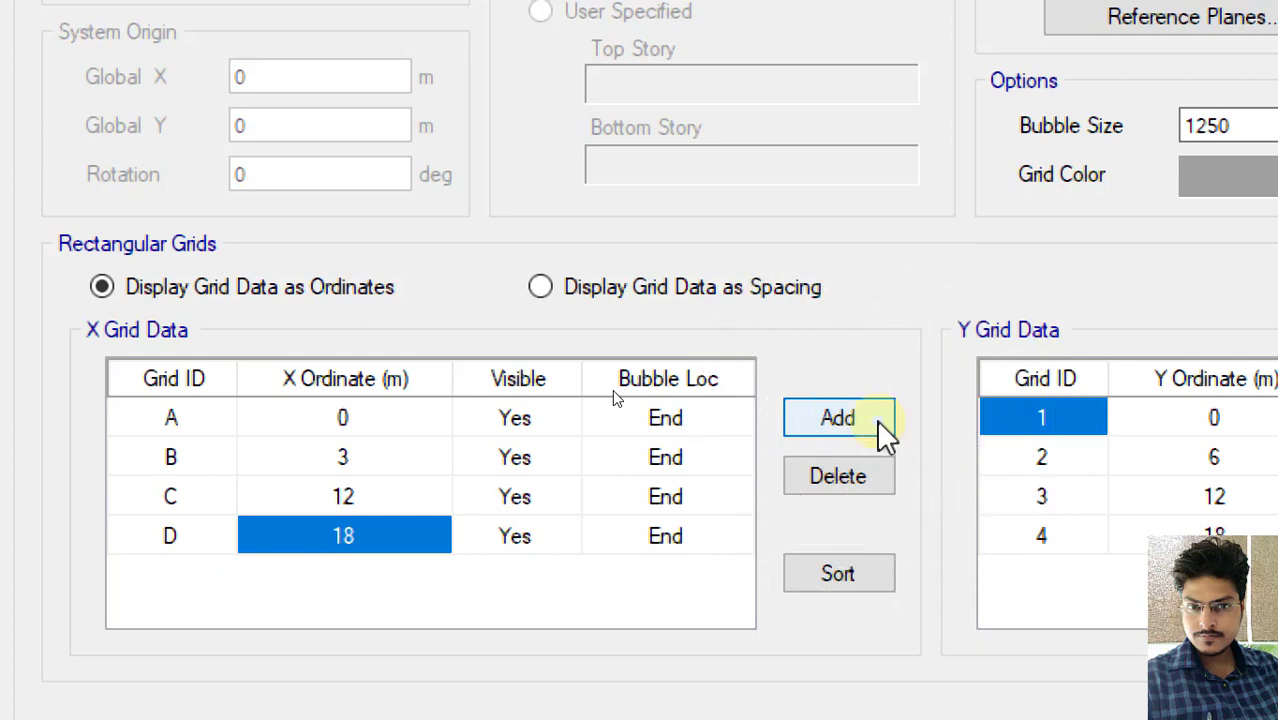
click(880, 420)
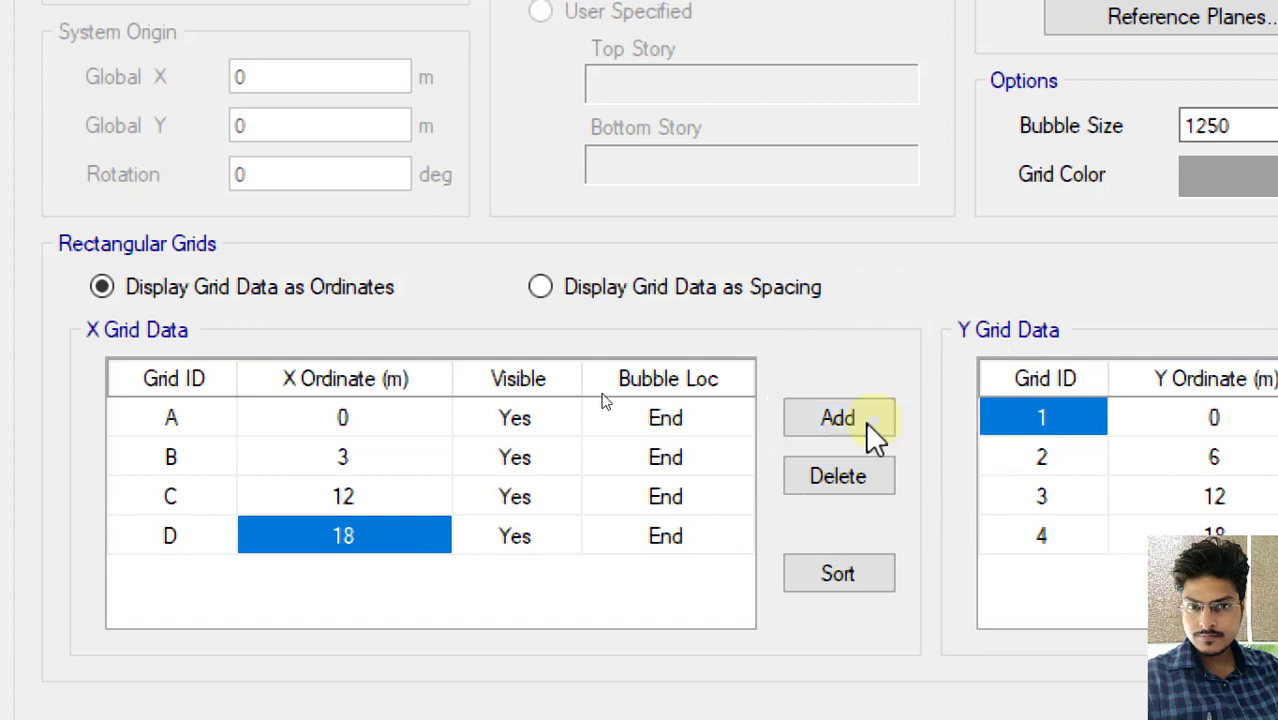
click(854, 424)
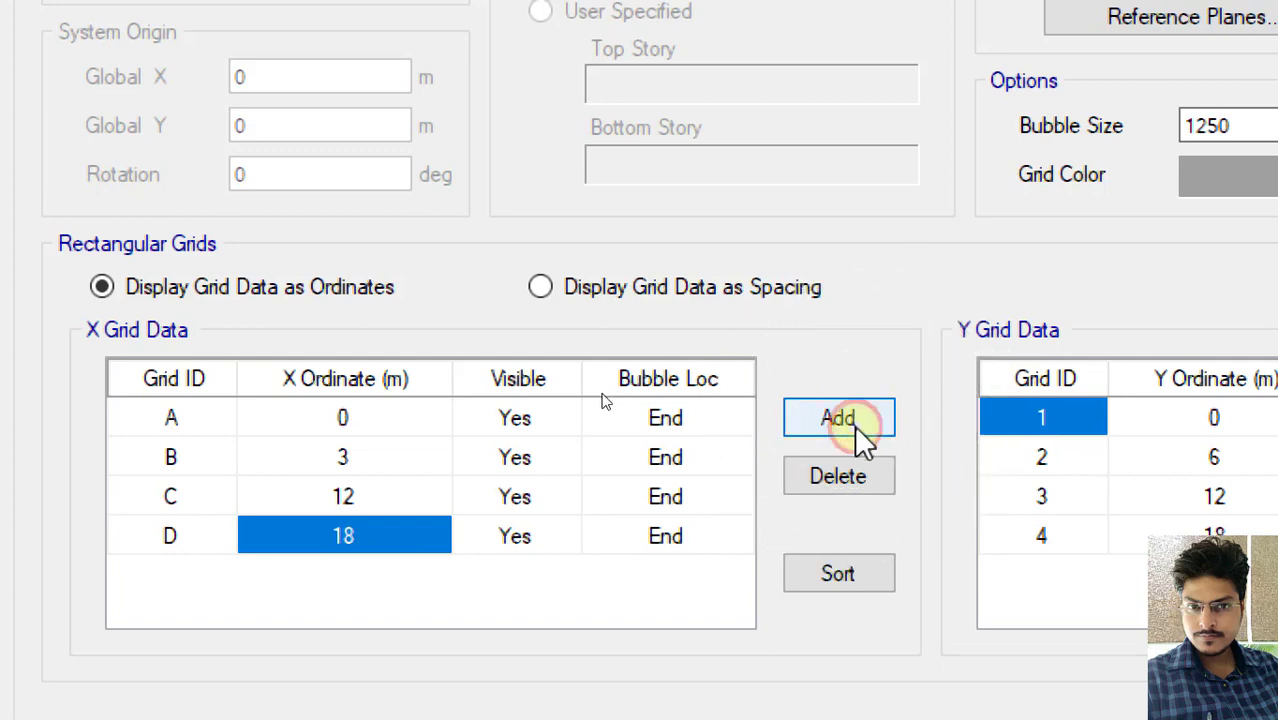
click(175, 571)
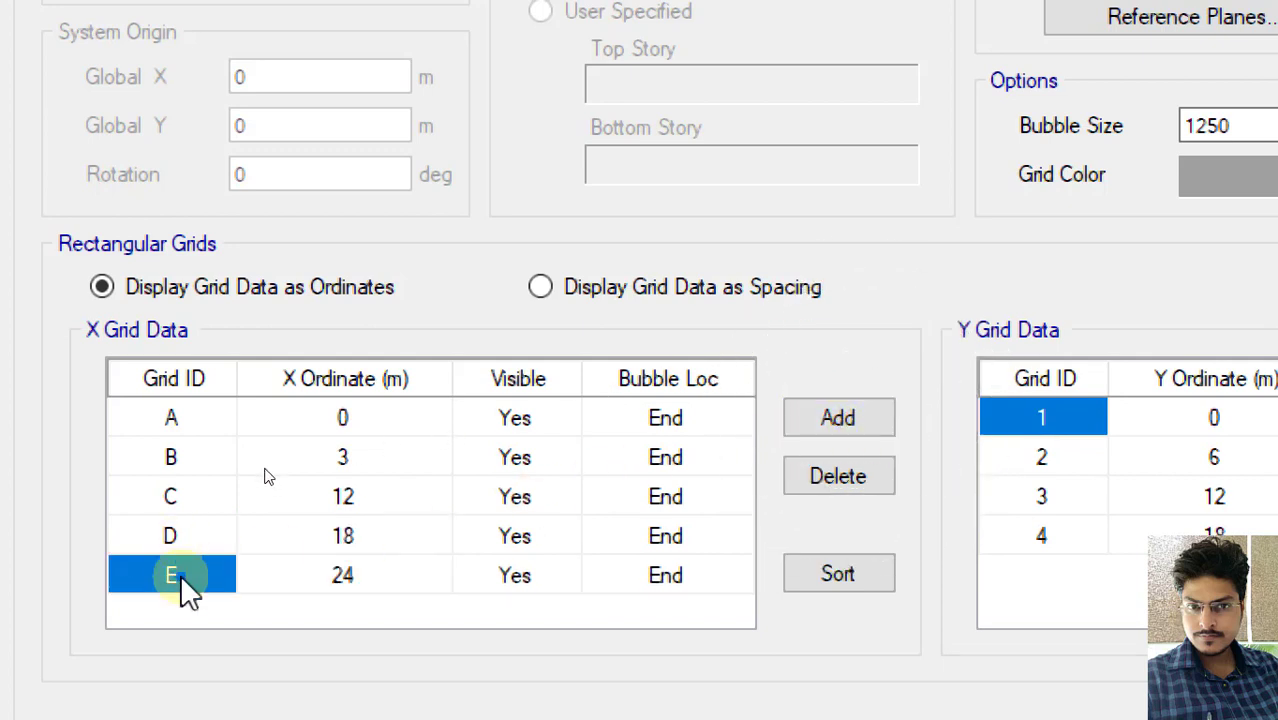
click(180, 574)
click(357, 585)
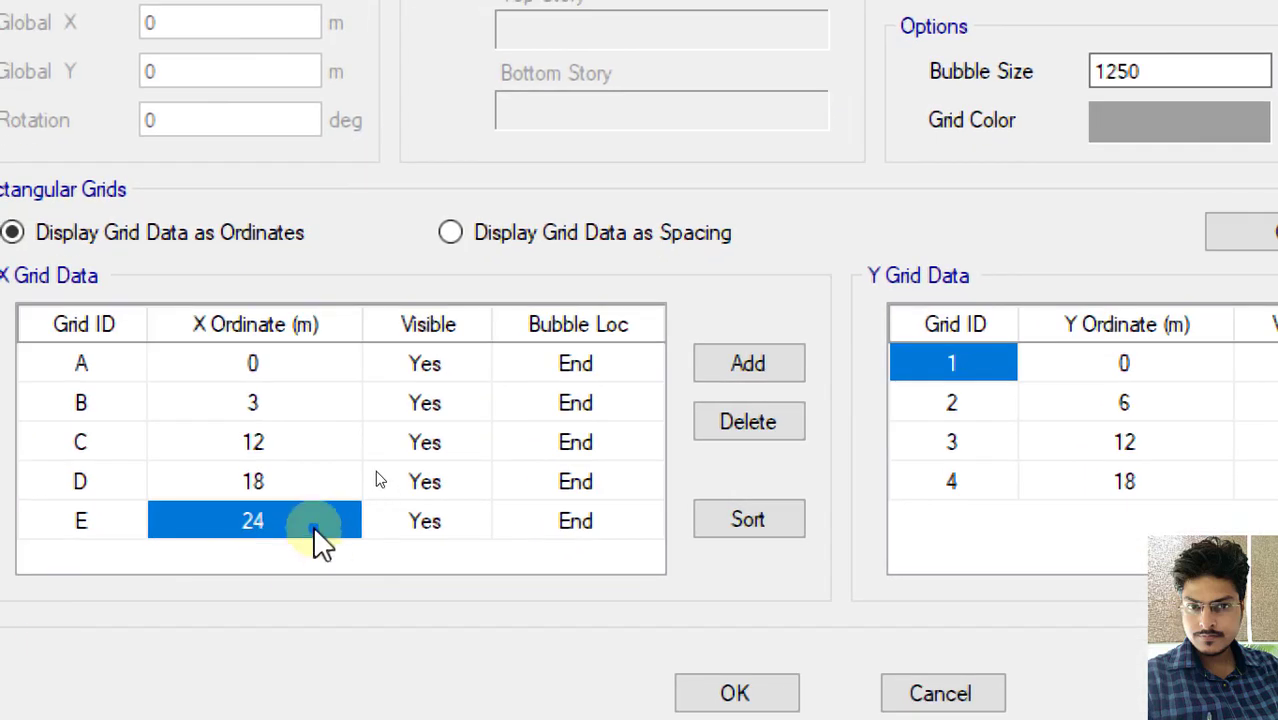
click(313, 527)
click(270, 478)
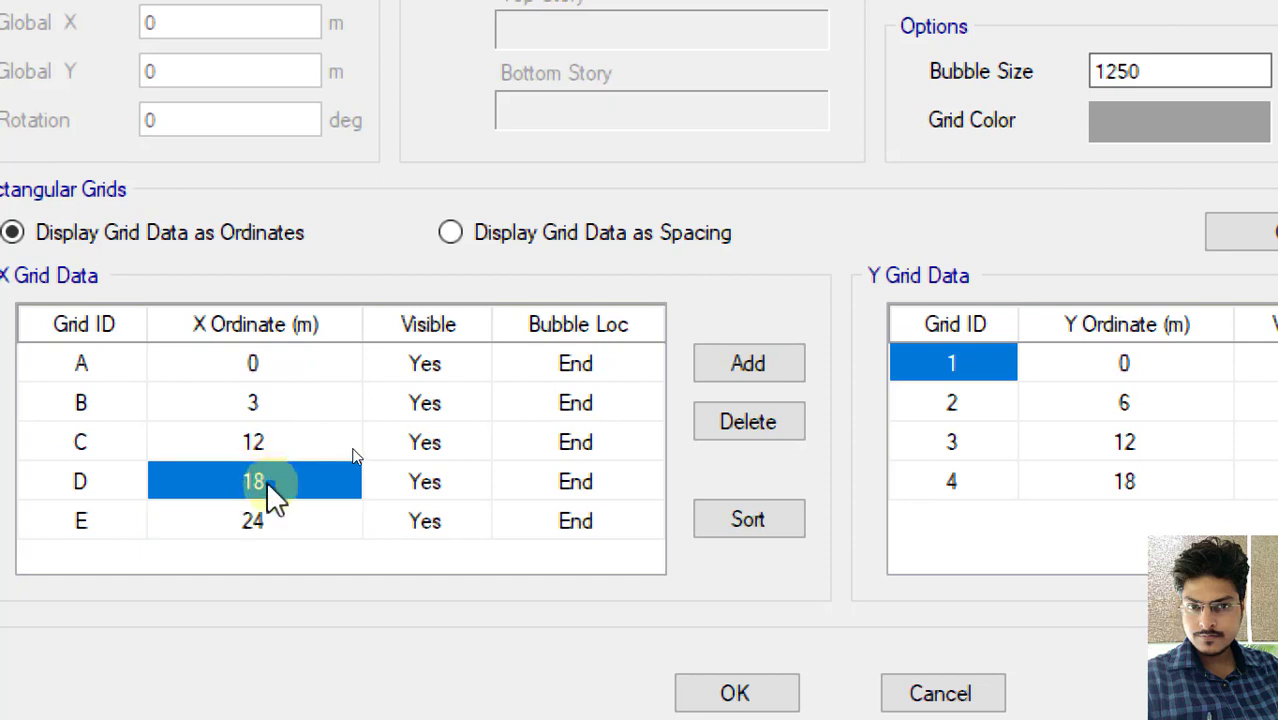
click(265, 481)
double_click(262, 481)
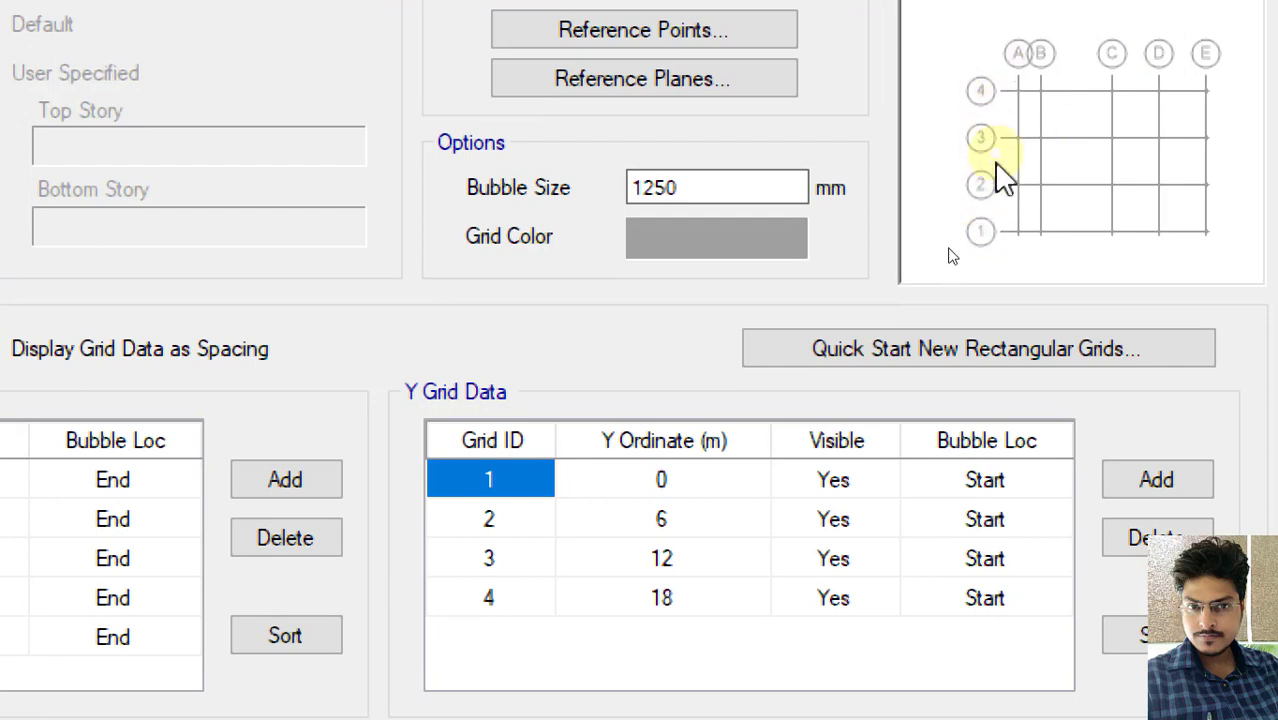
Add one more grid line after grid 4 to the Y grid data
click(687, 480)
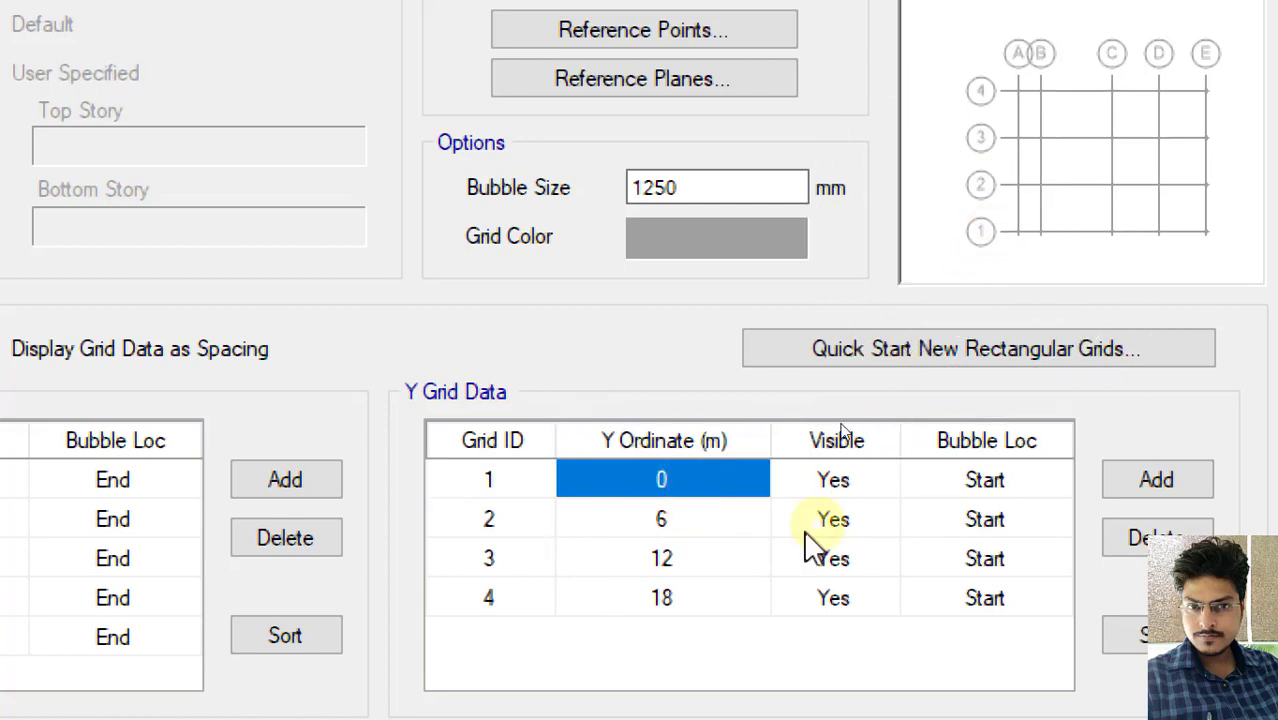
click(680, 520)
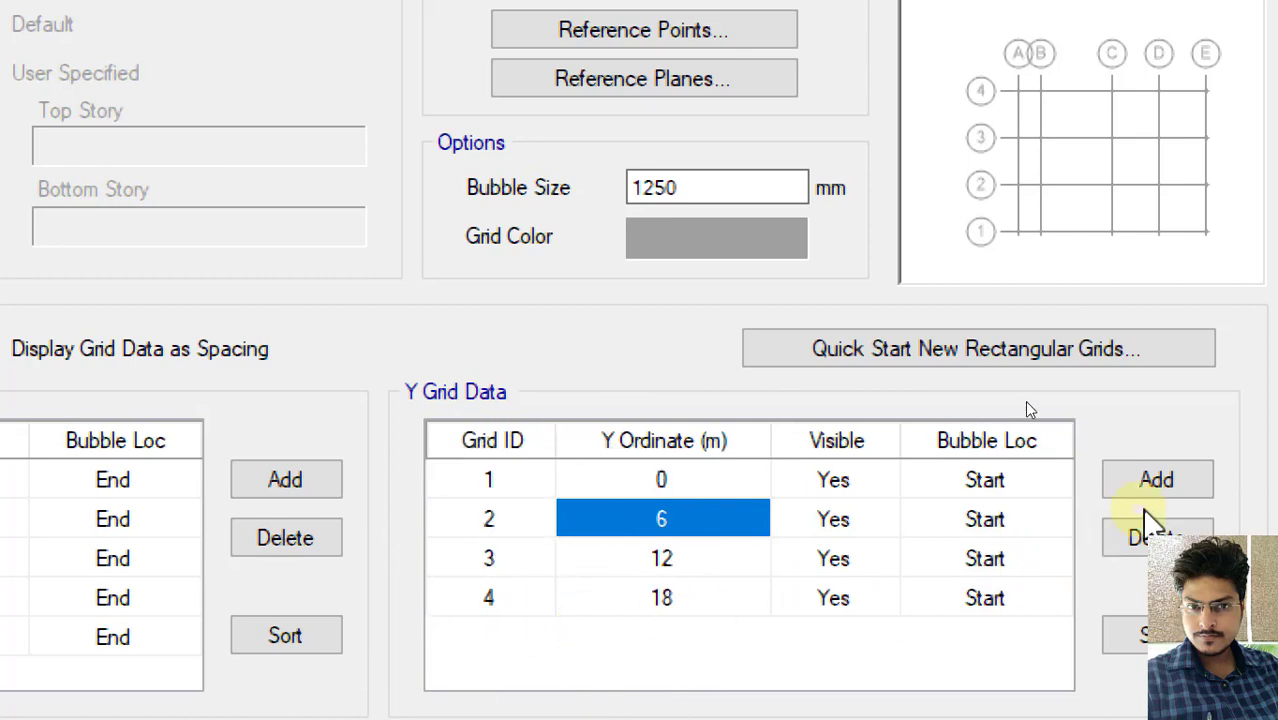
click(522, 598)
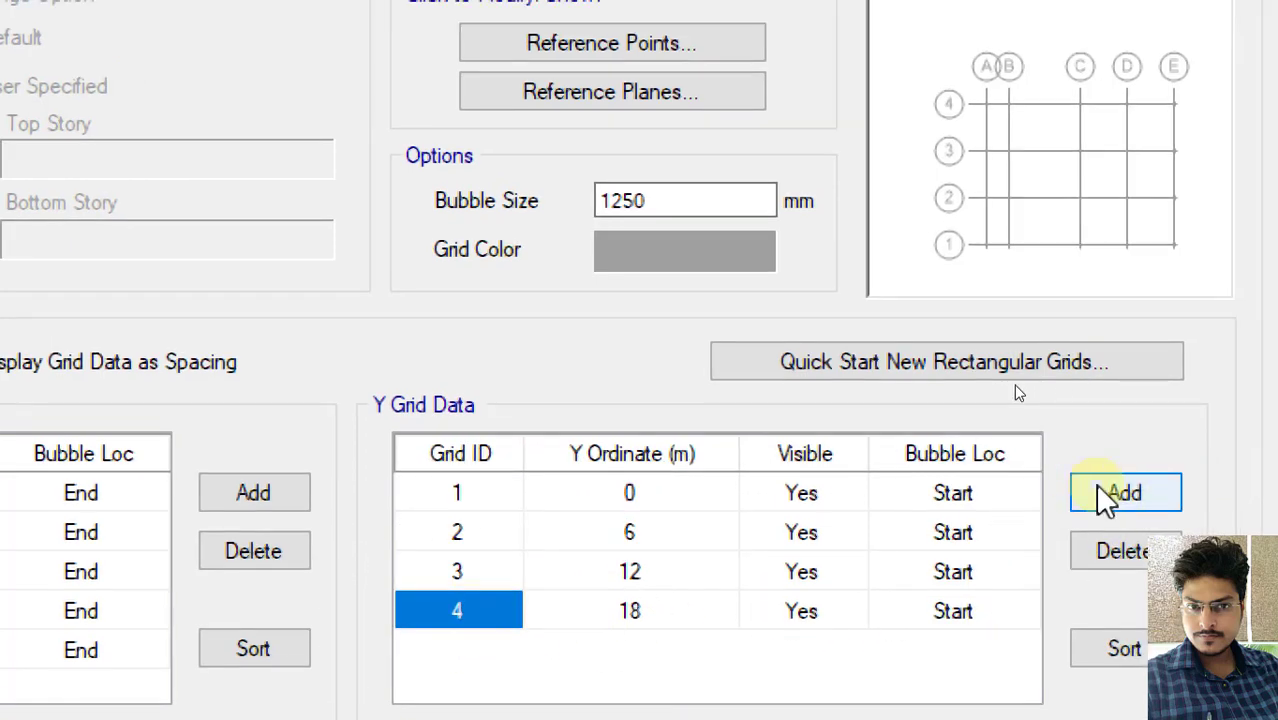
click(1100, 490)
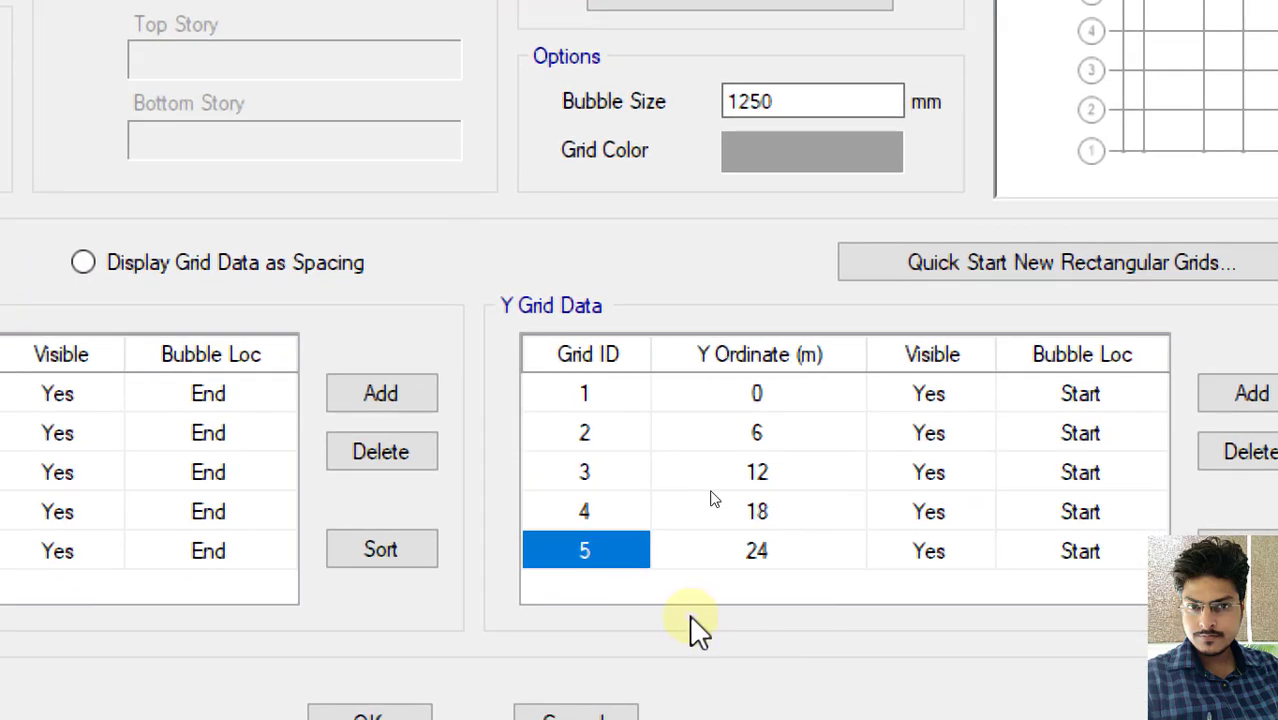
click(468, 662)
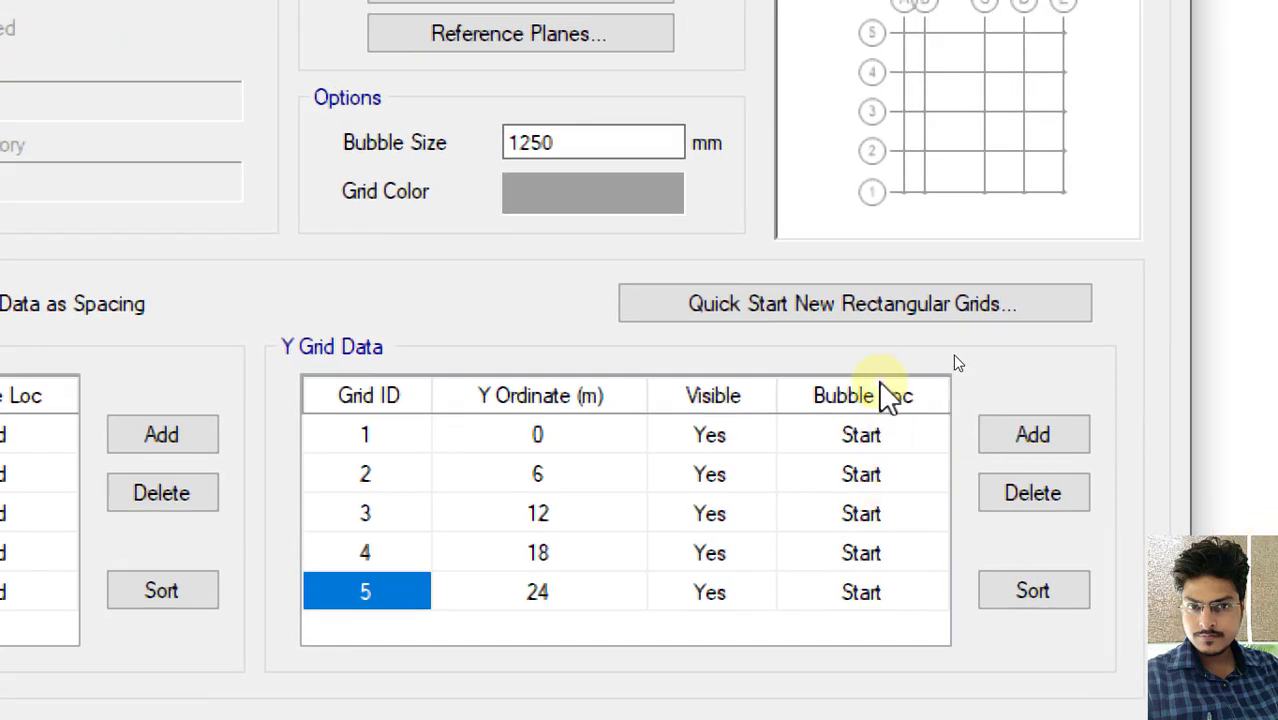
Set the Y ordinate of grid line 4 to 14 m
click(553, 553)
click(554, 553)
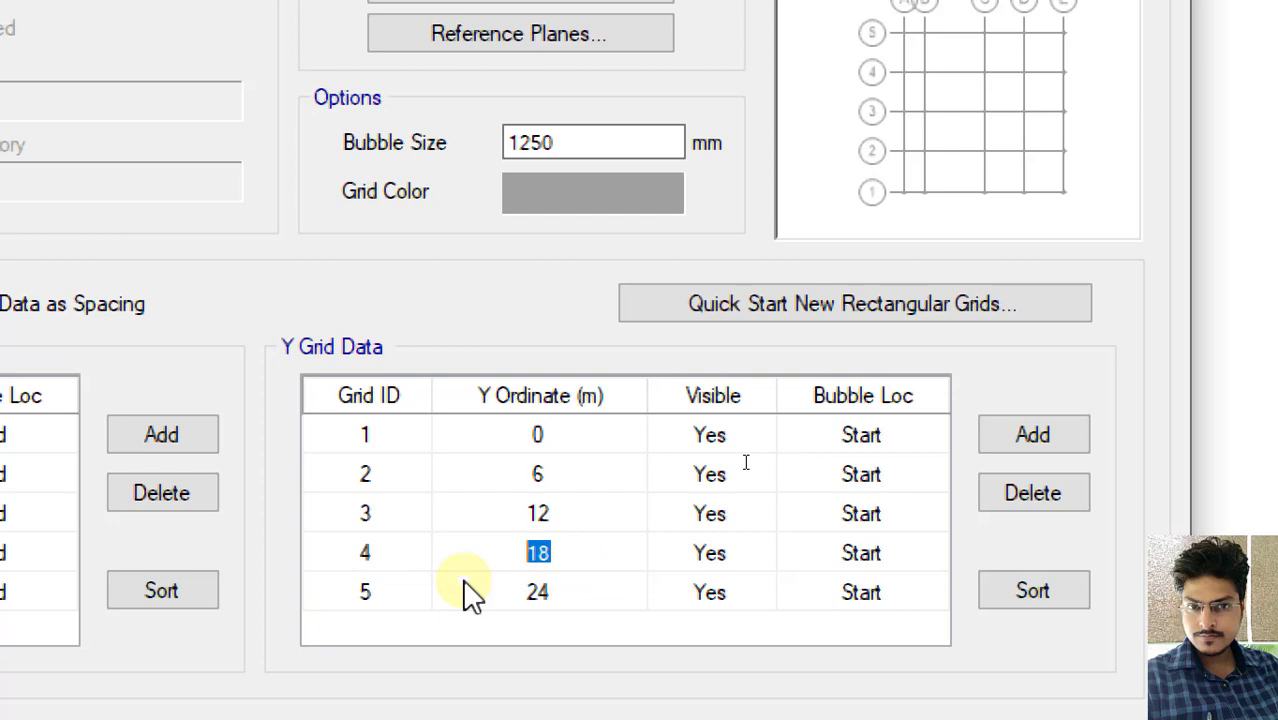
text(1)
click(935, 95)
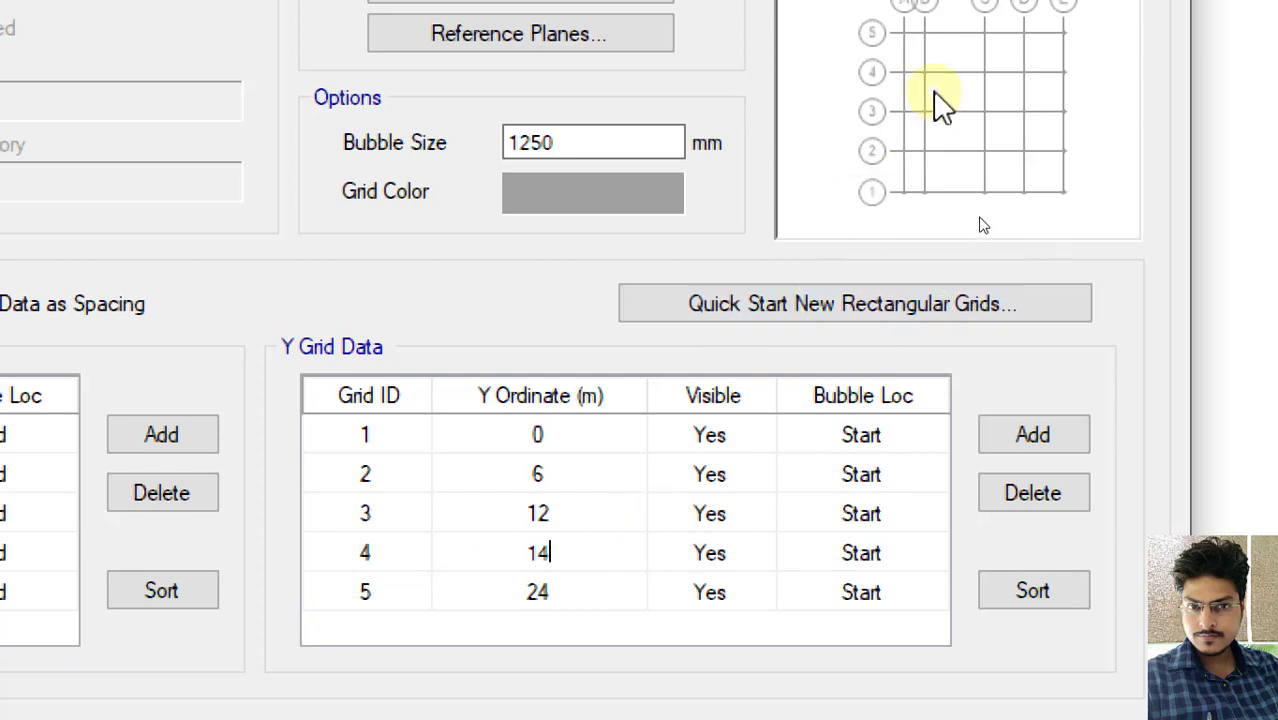
click(934, 92)
click(934, 92)
click(549, 565)
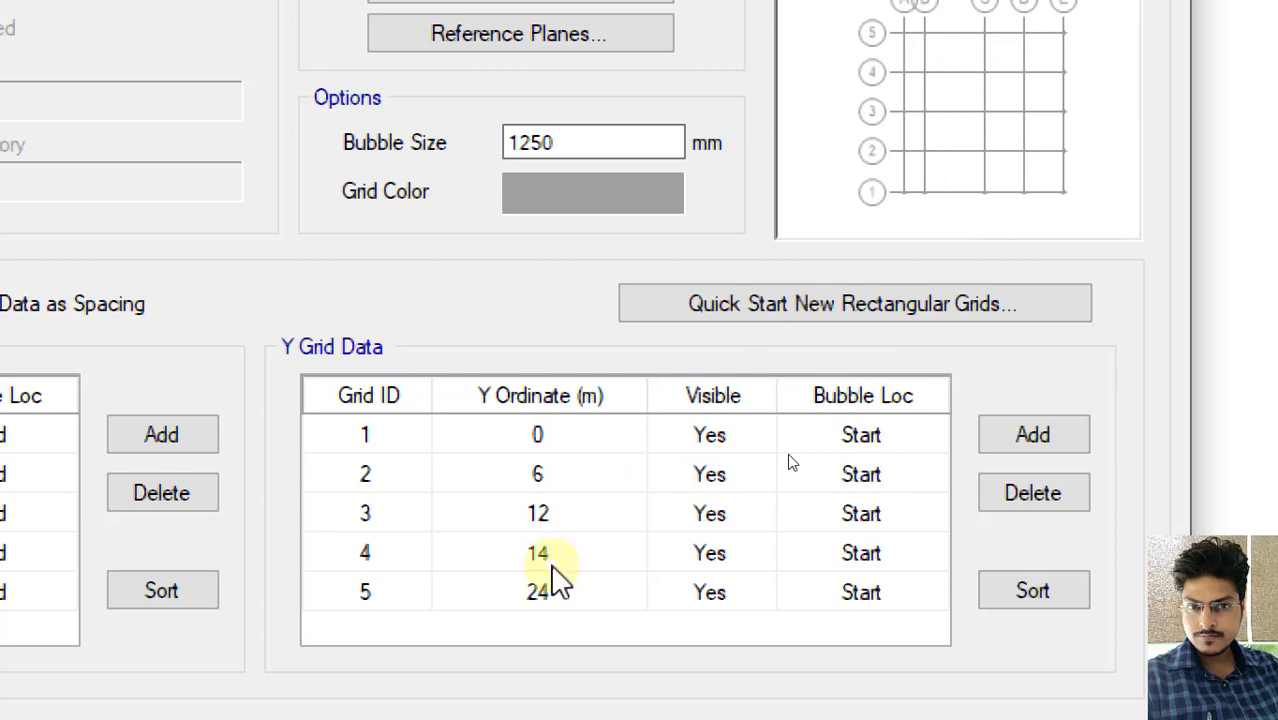
key(Return)
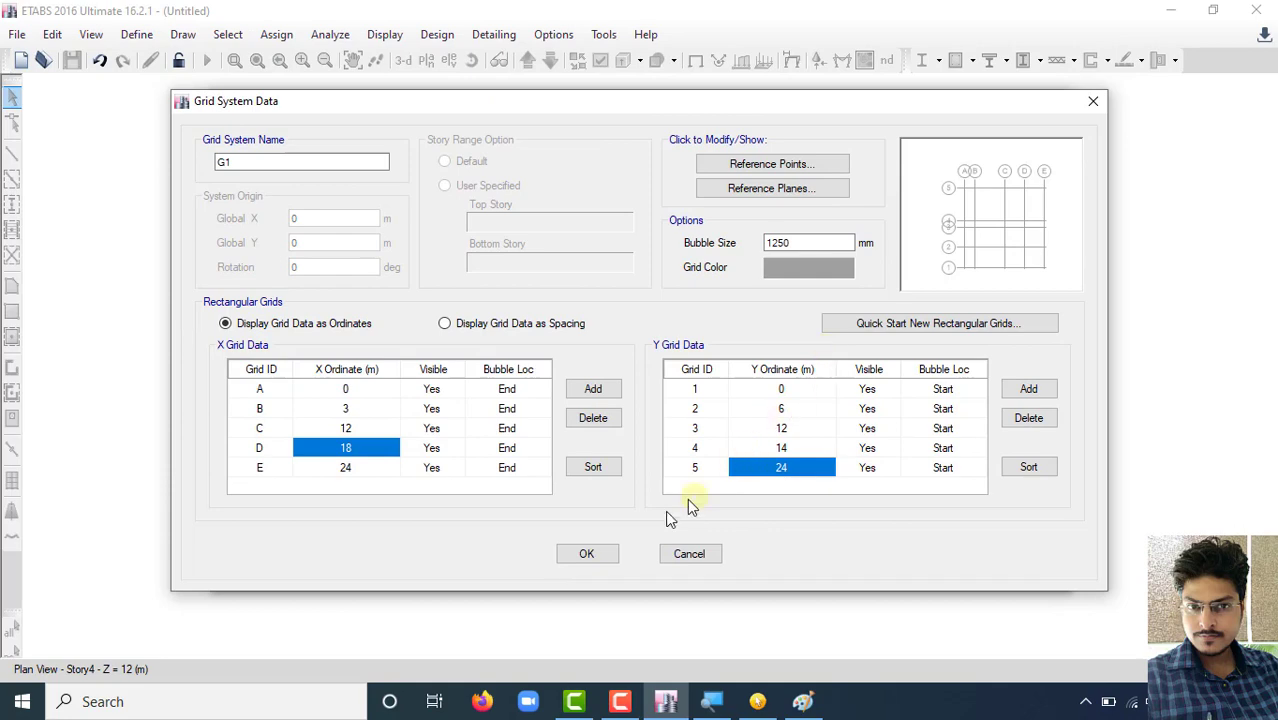
Create the Grid Only model from the custom grid data and close its 3-D view so only the plan view remains
click(612, 557)
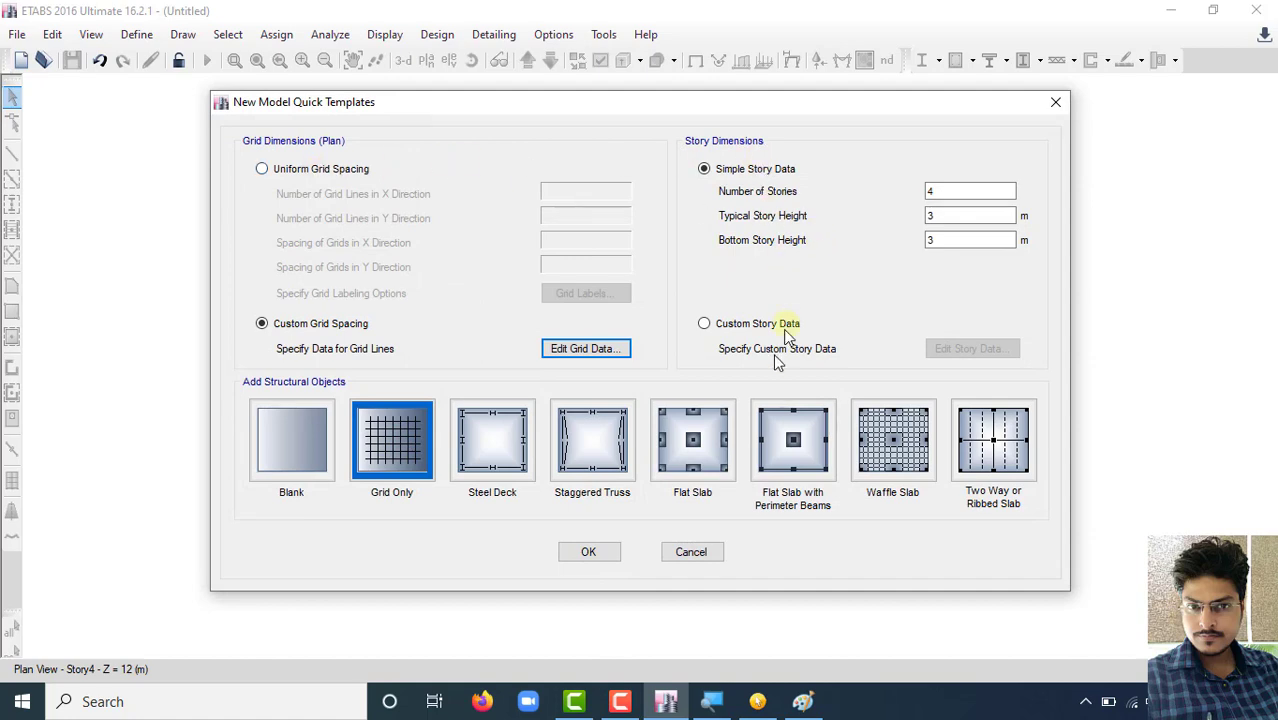
click(590, 553)
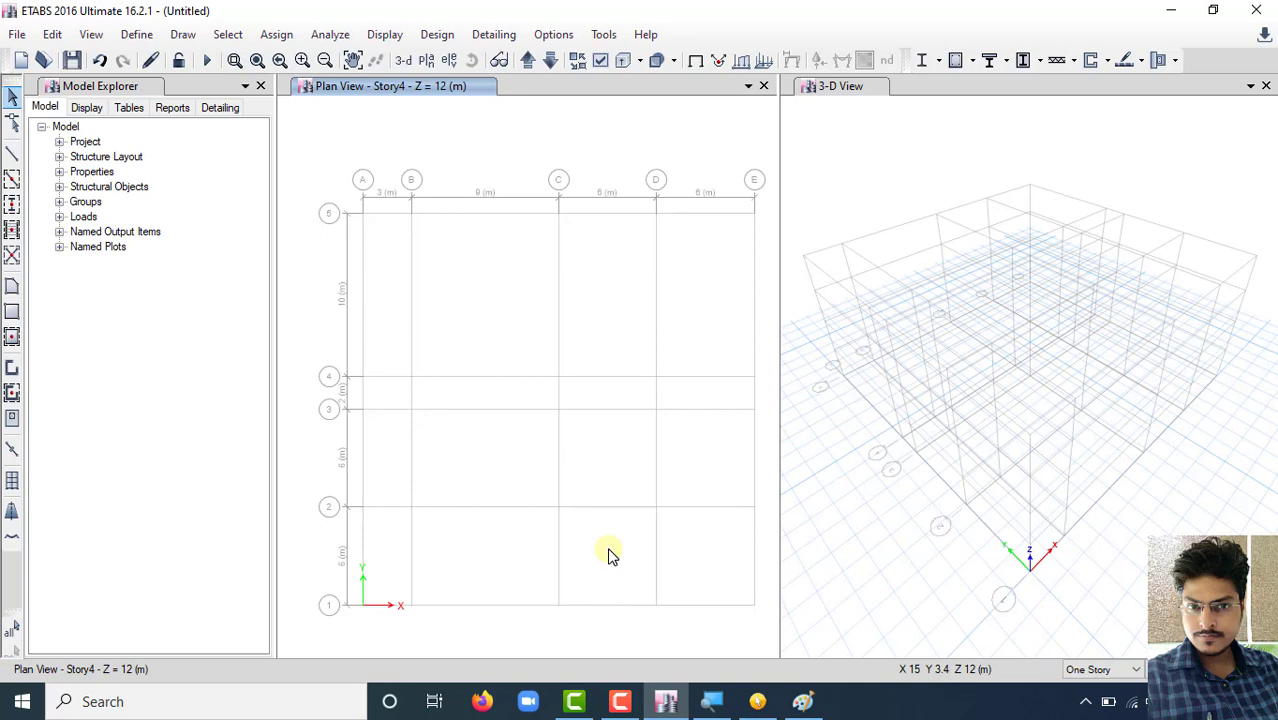
click(1265, 87)
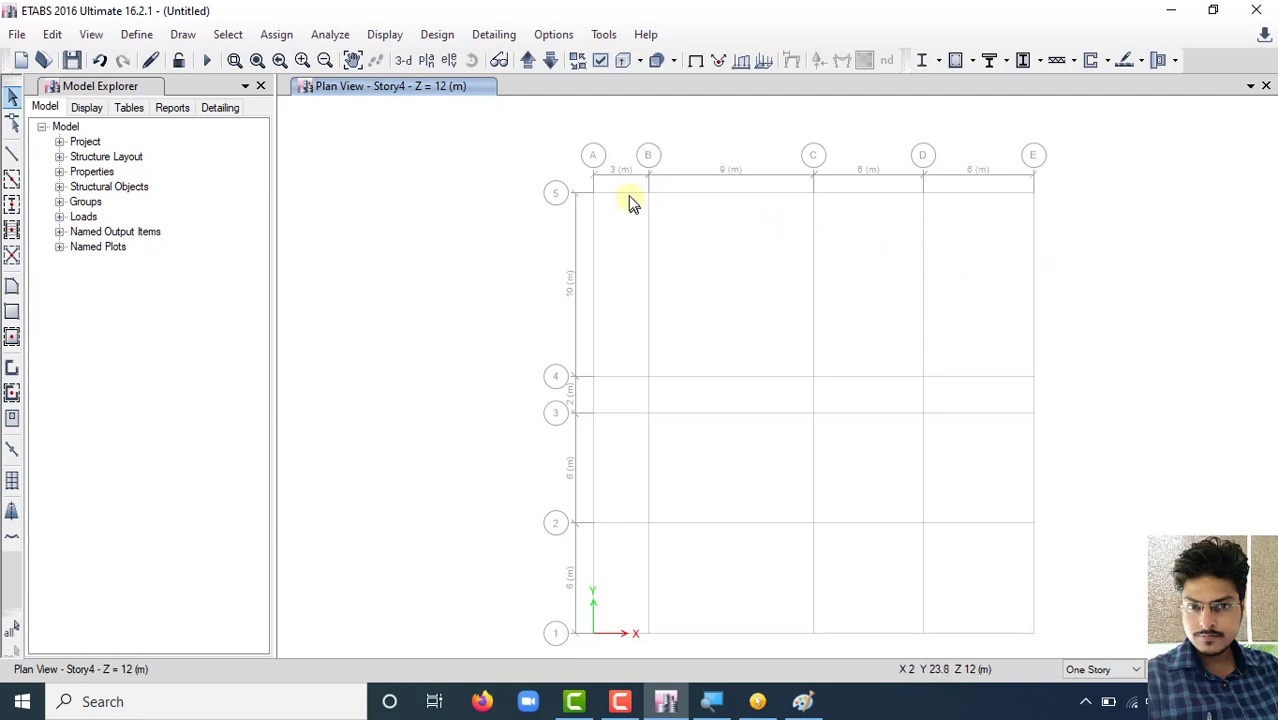
Examine the spacing dimensions between grid lines A to E in the plan view
scroll(630, 198, up, 3)
click(597, 223)
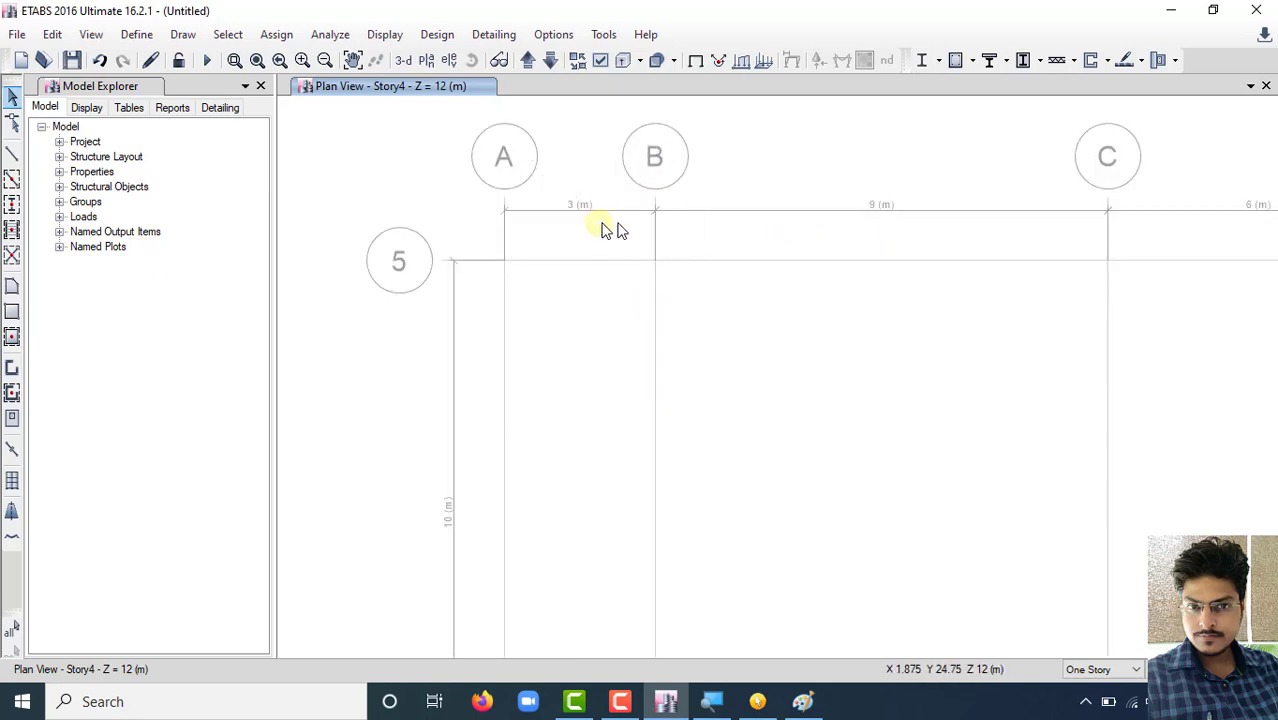
click(650, 225)
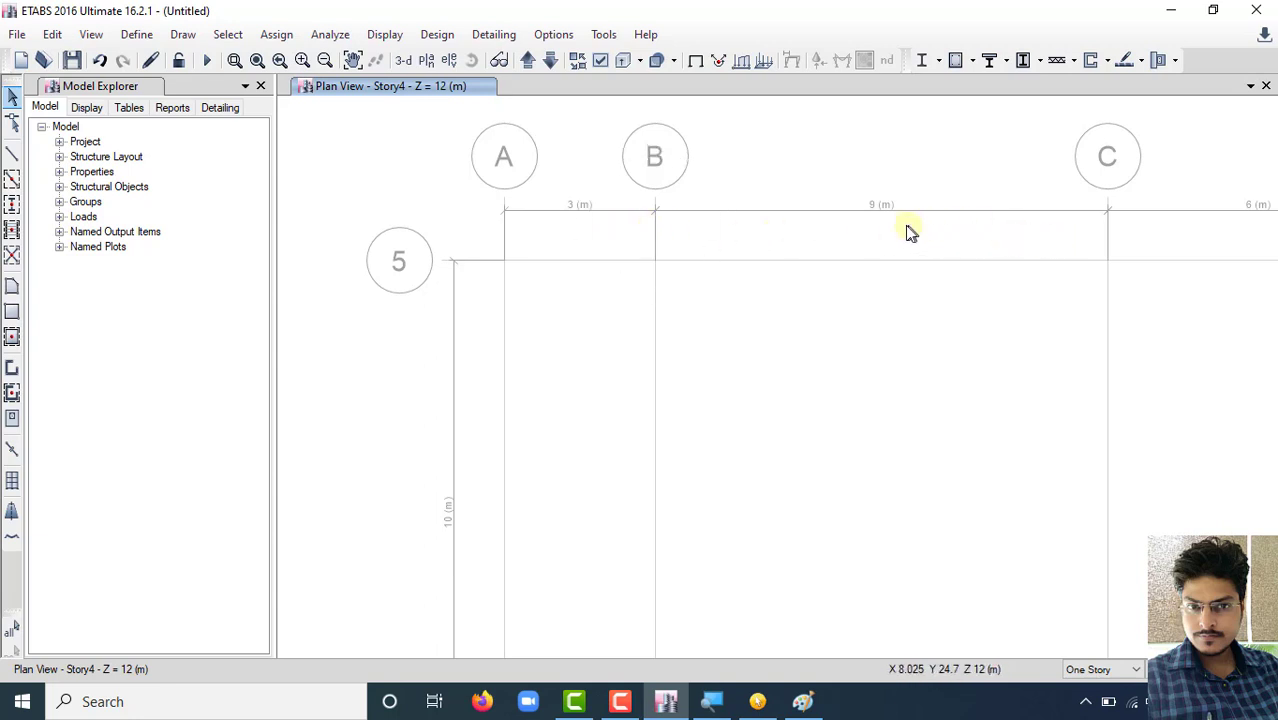
click(905, 228)
scroll(870, 245, down, 2)
scroll(985, 237, up, 5)
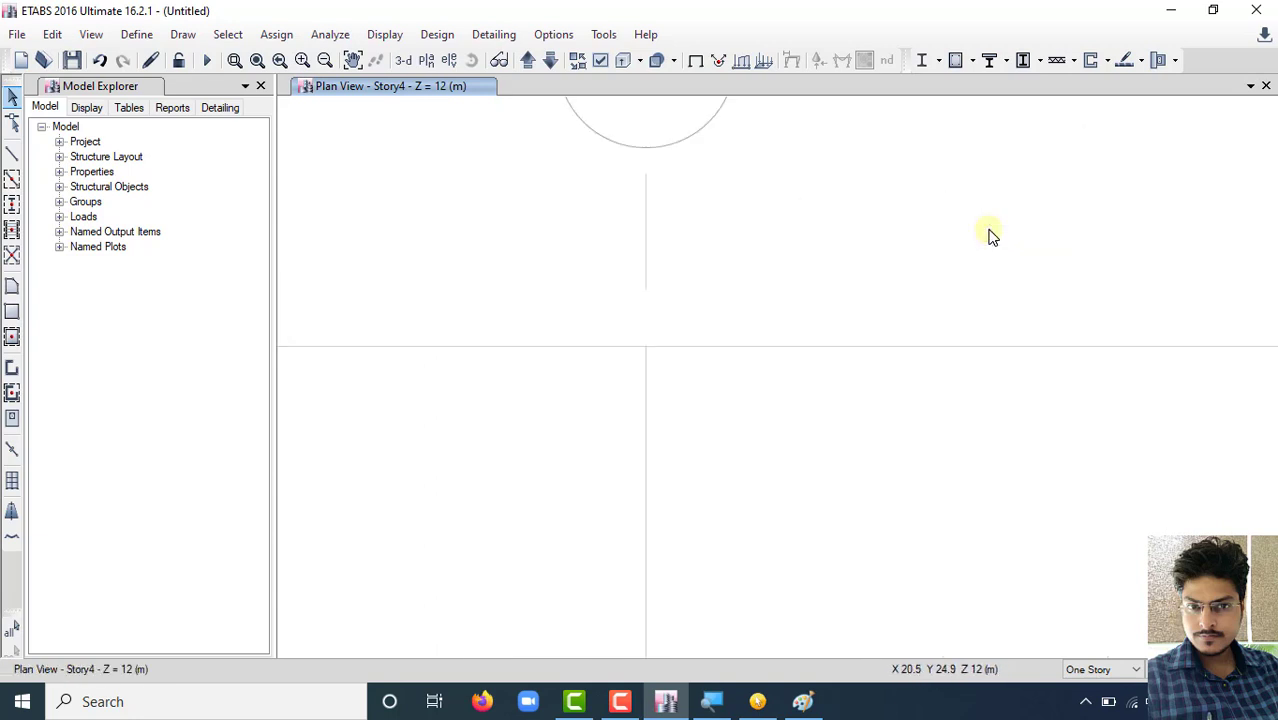
scroll(913, 248, down, 3)
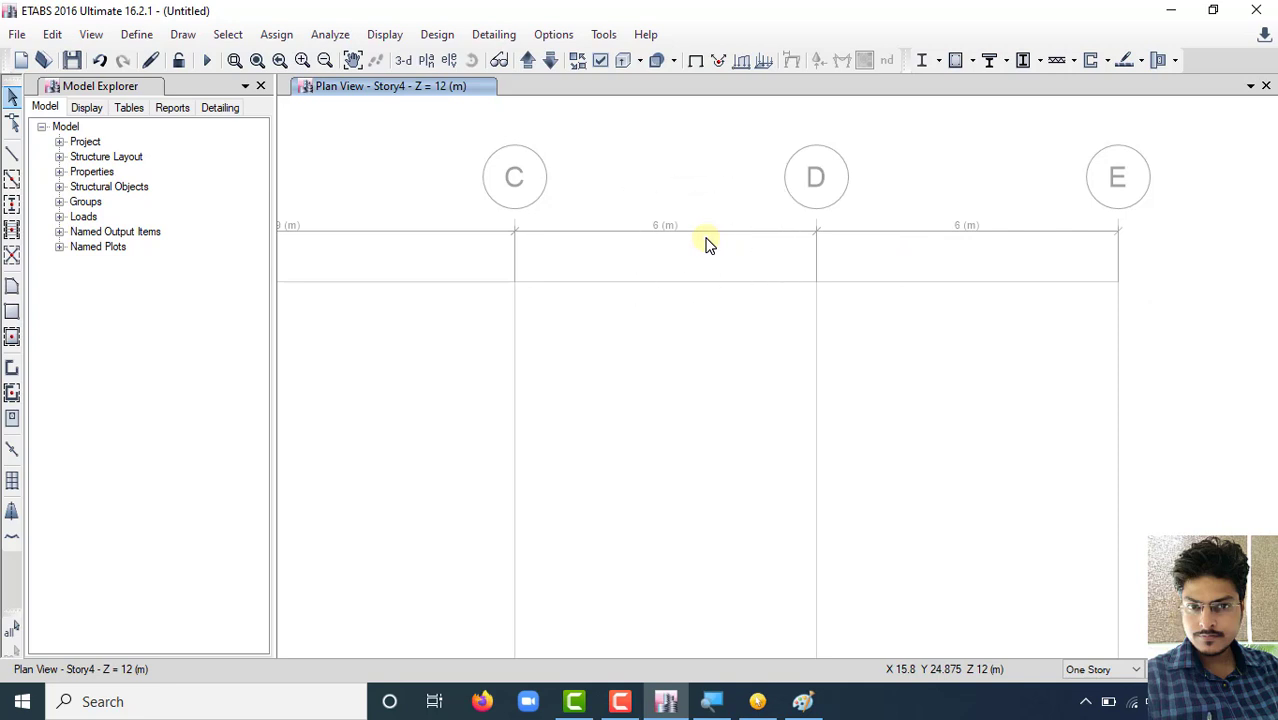
click(705, 240)
click(946, 245)
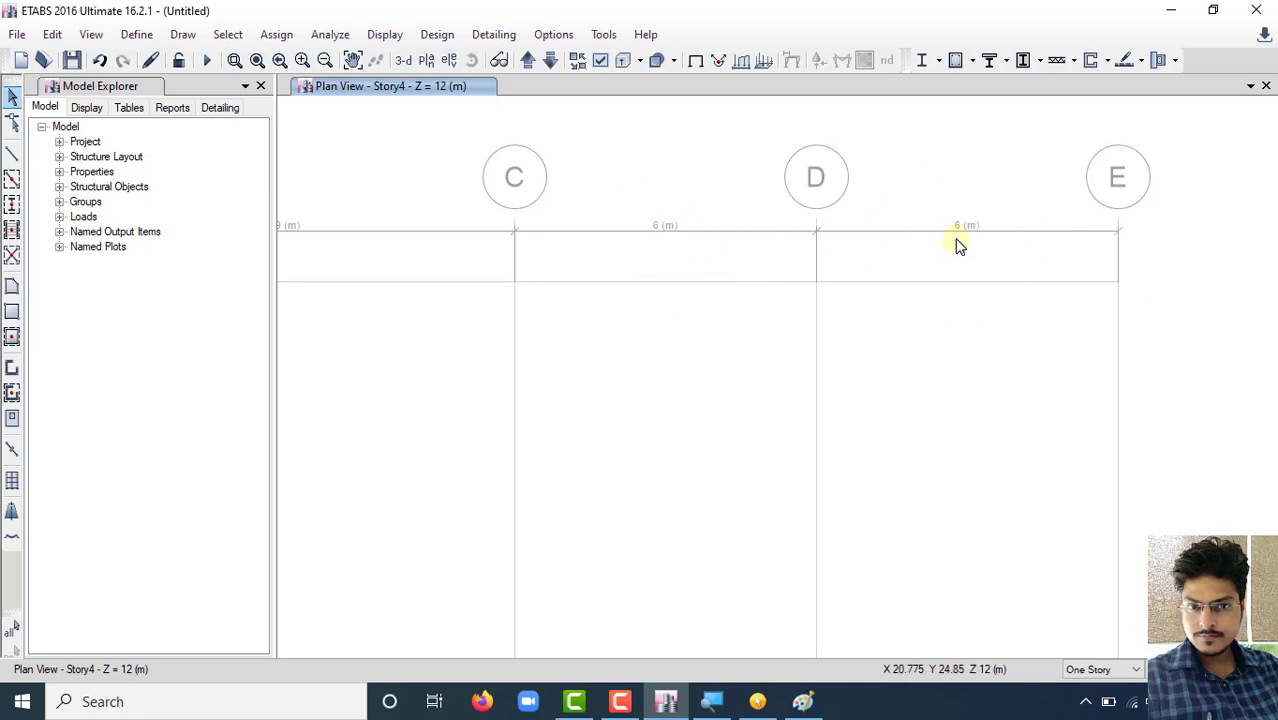
scroll(956, 244, down, 2)
middle_drag(996, 291, 1012, 207)
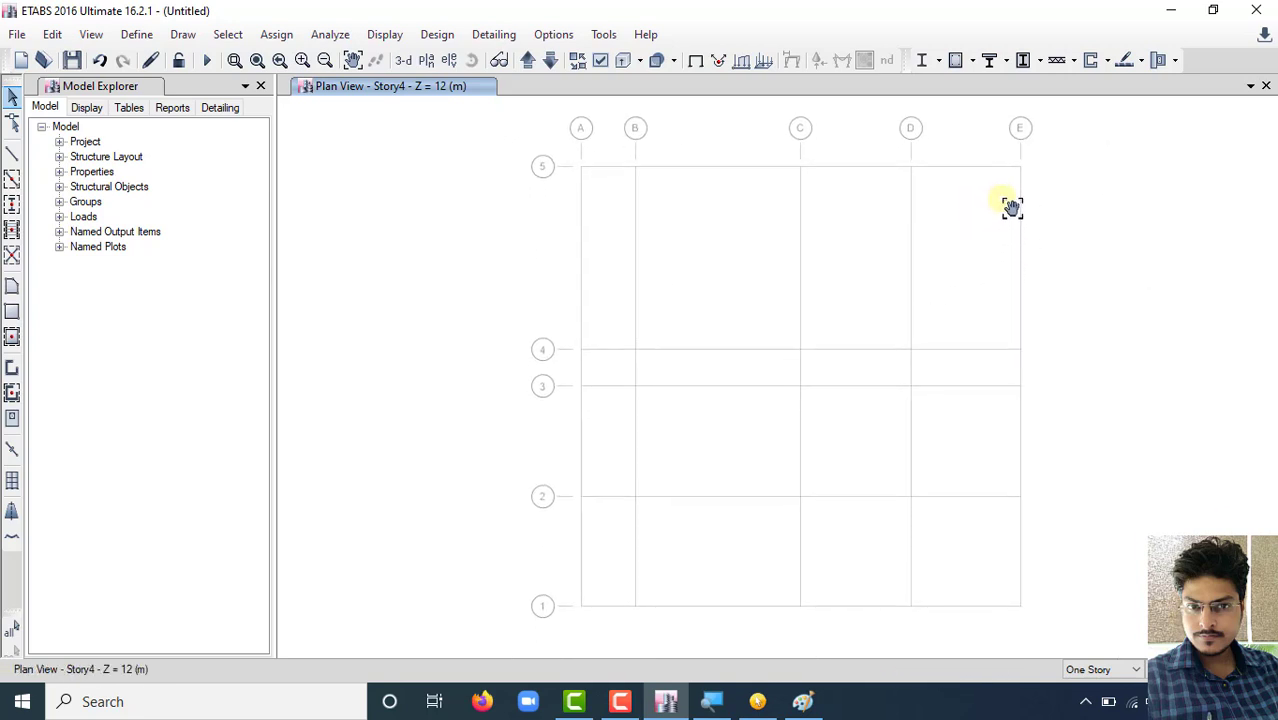
Examine the spacing dimensions between grid lines 1 to 5 in the plan view
click(563, 574)
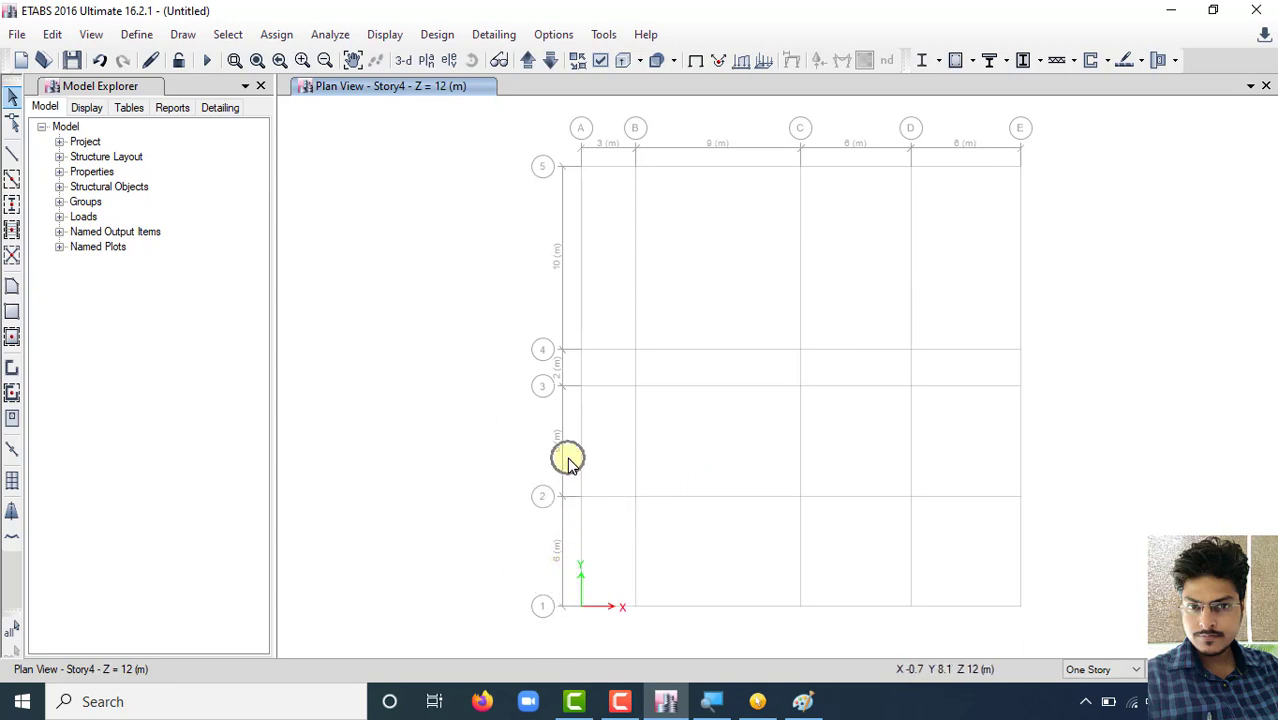
scroll(558, 378, up, 3)
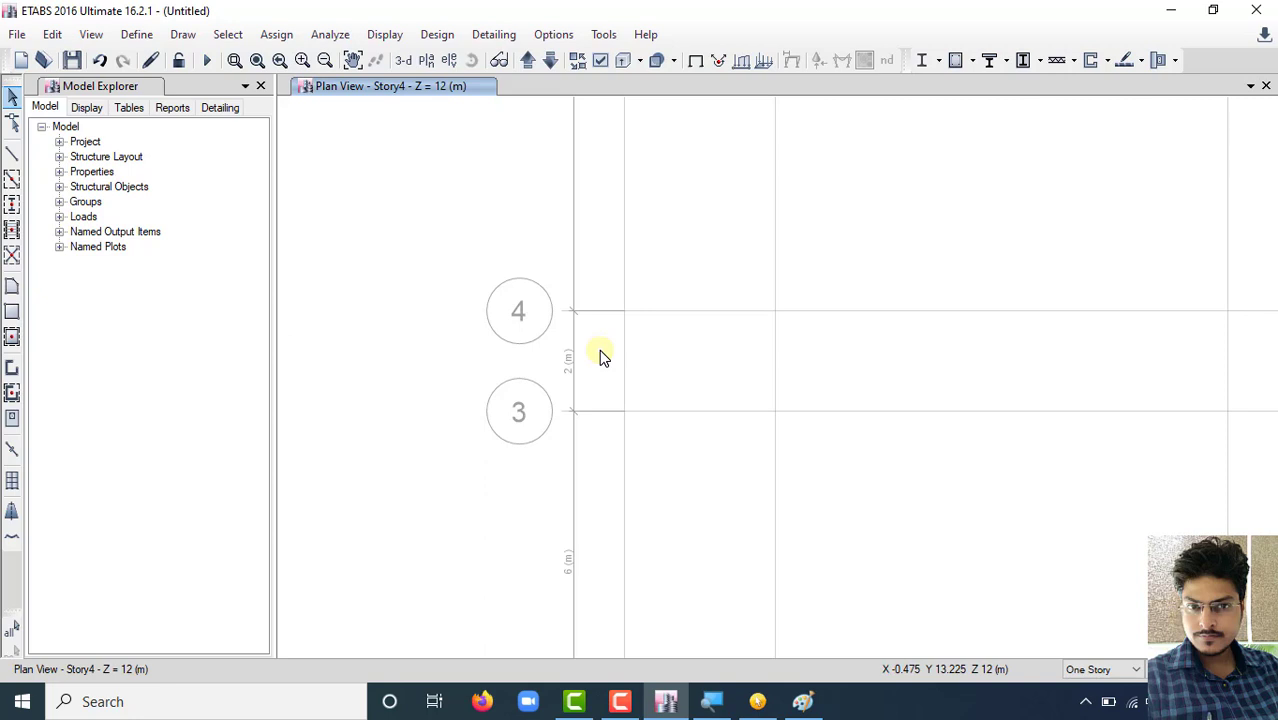
scroll(596, 362, down, 3)
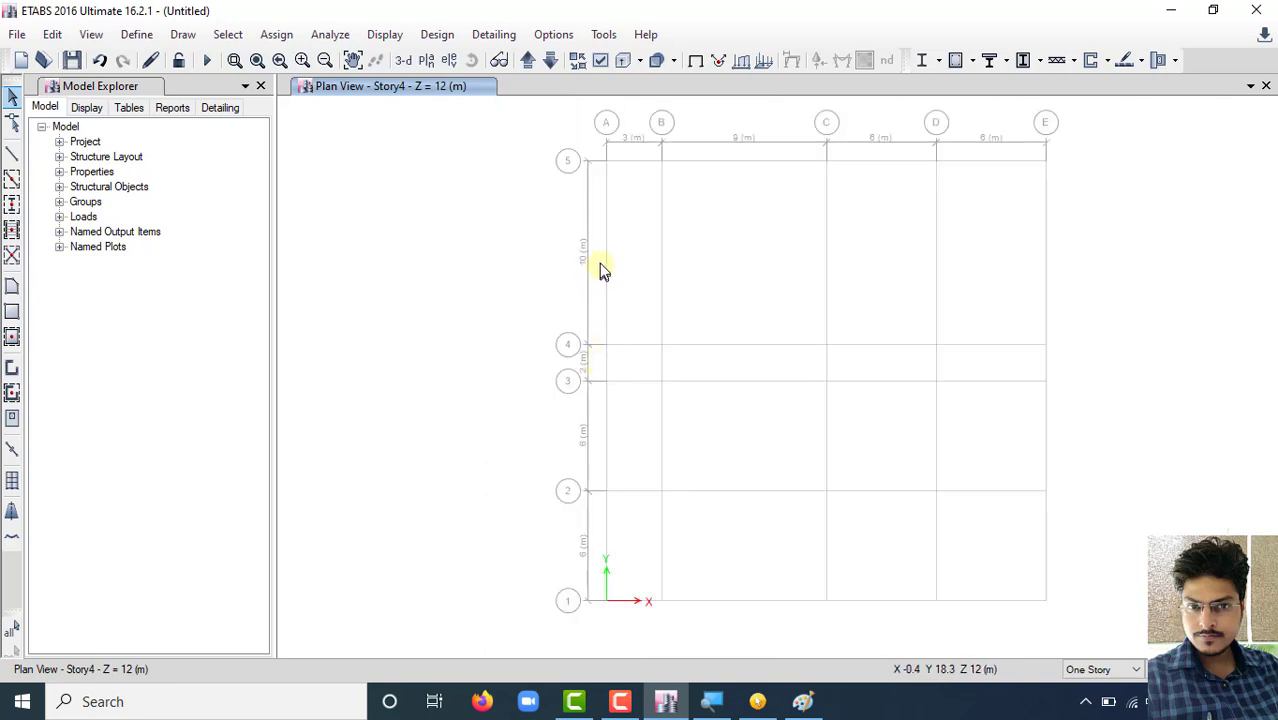
click(600, 262)
click(635, 345)
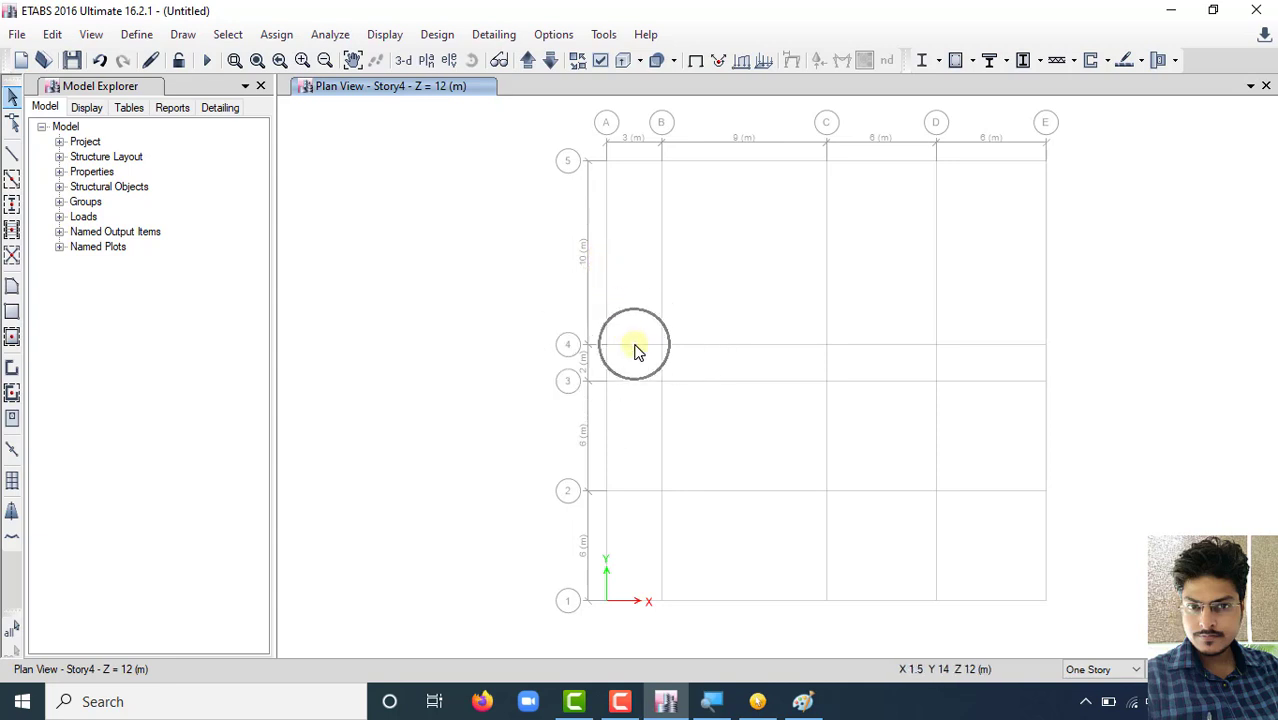
click(635, 340)
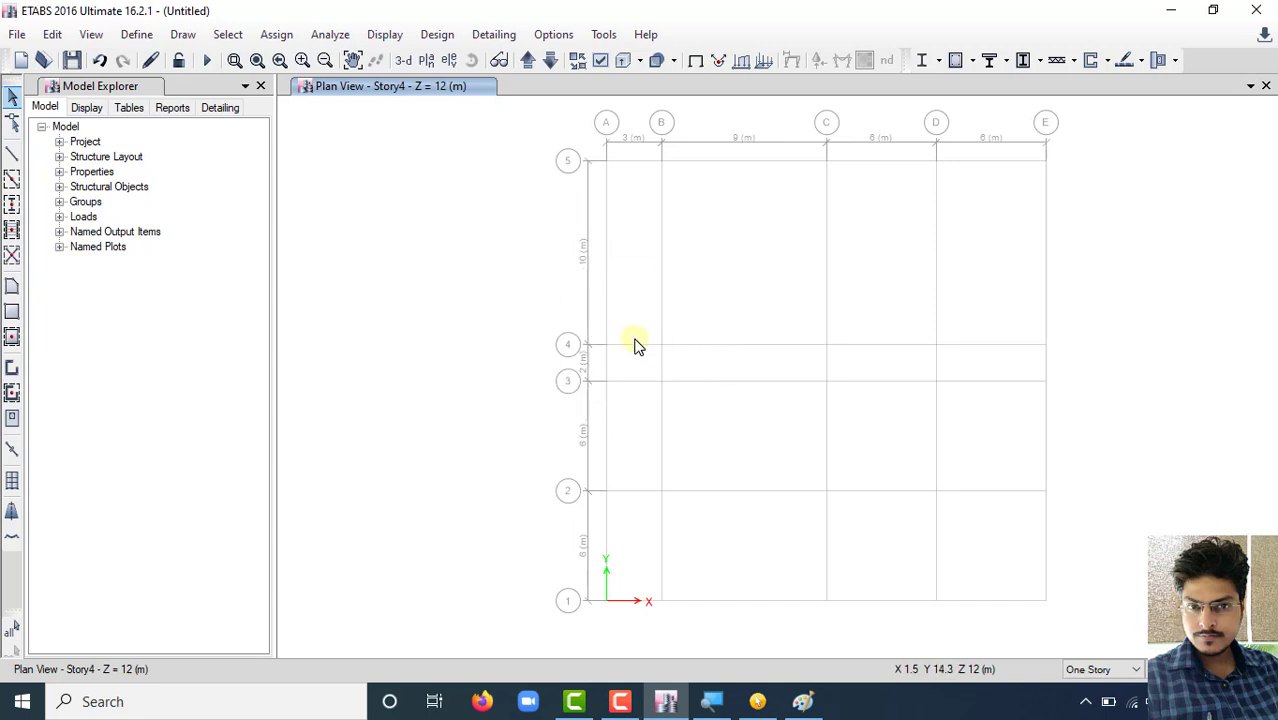
click(589, 268)
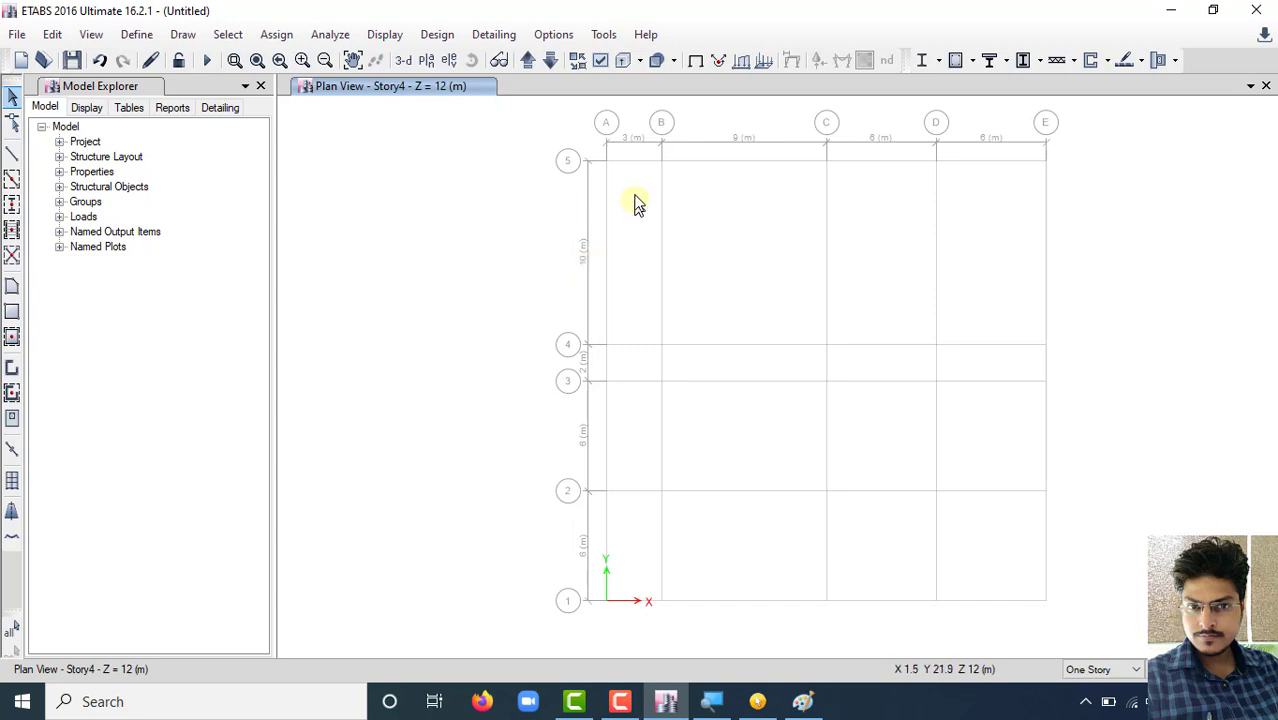
Examine the letter labels in the bubbles of the X-direction grid lines, from A across to E
click(617, 131)
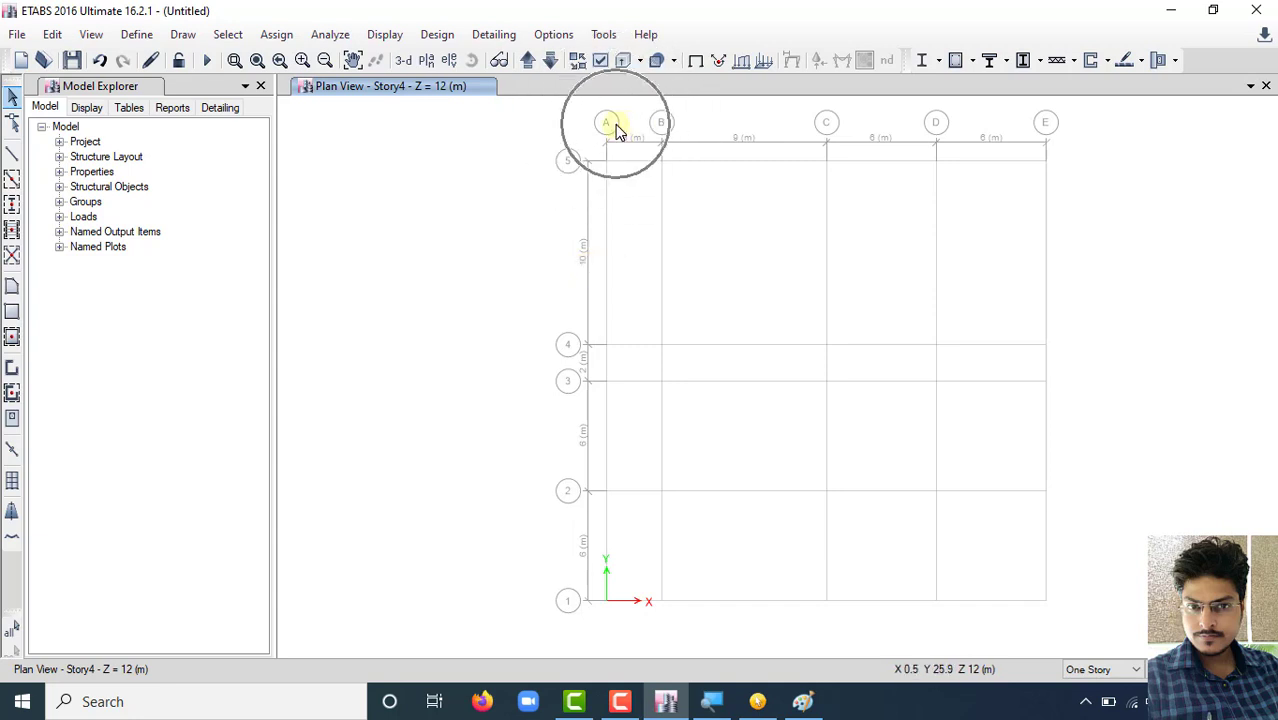
click(619, 130)
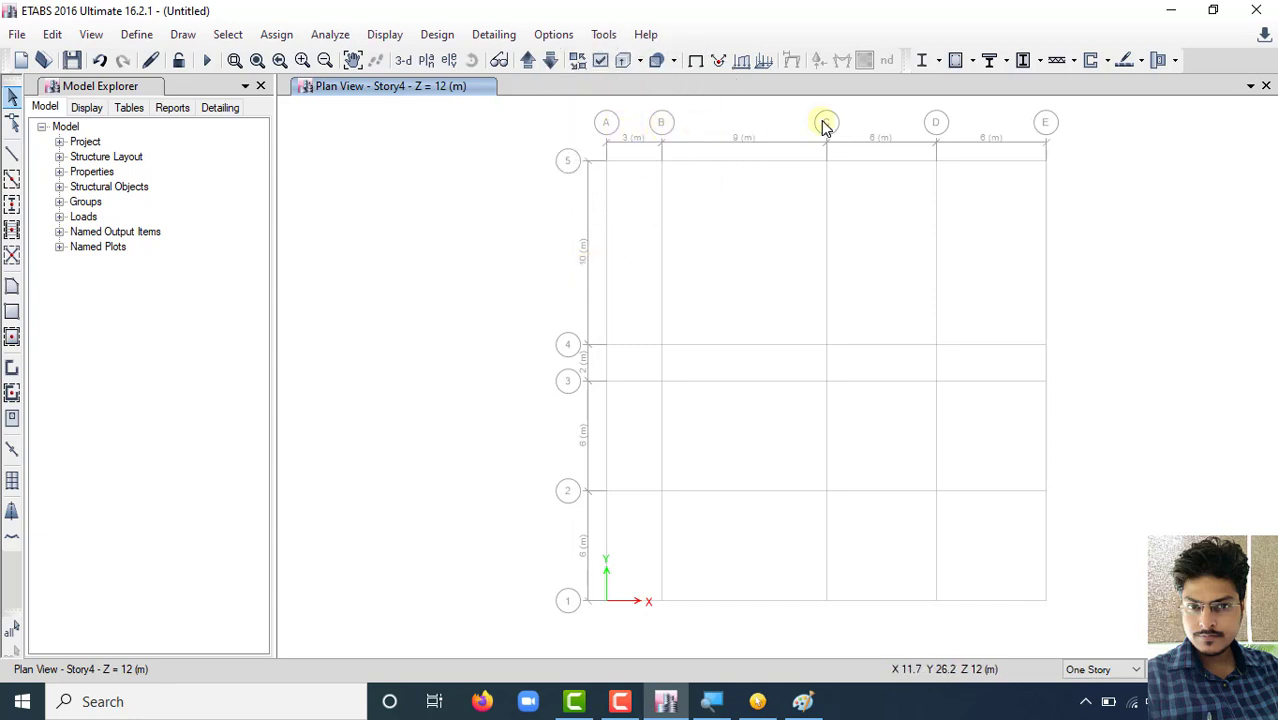
click(1035, 130)
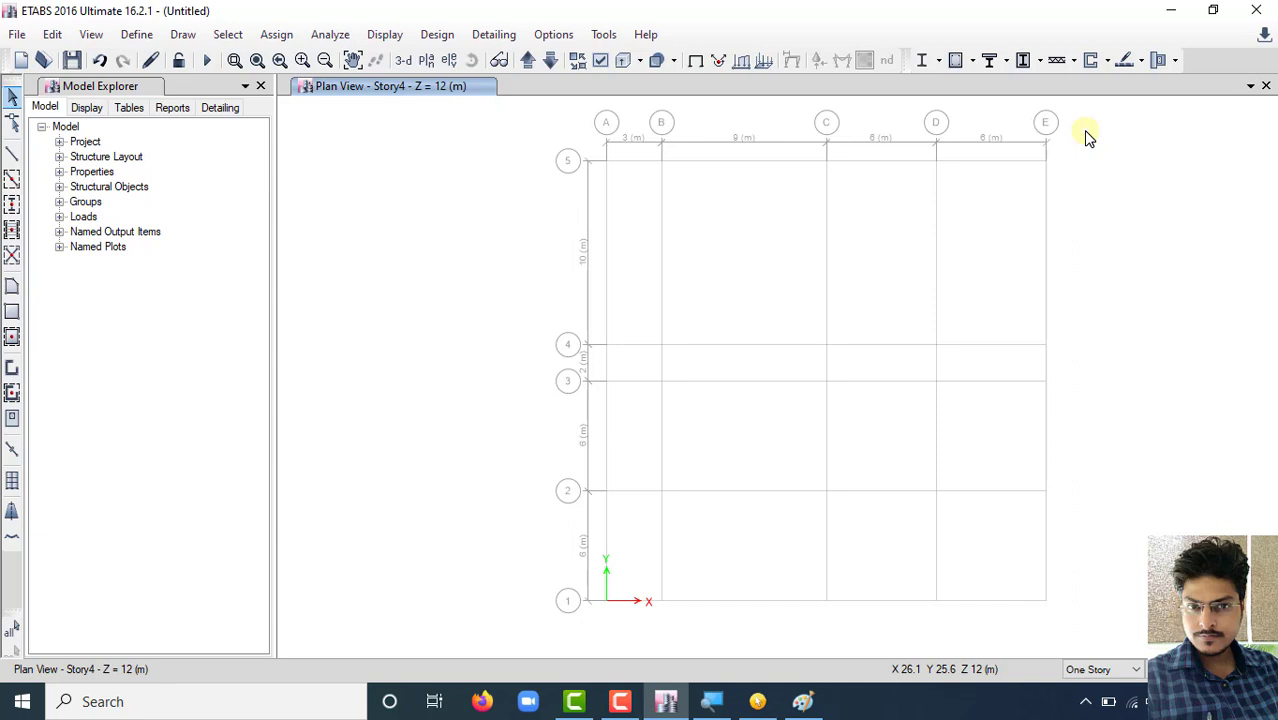
click(616, 194)
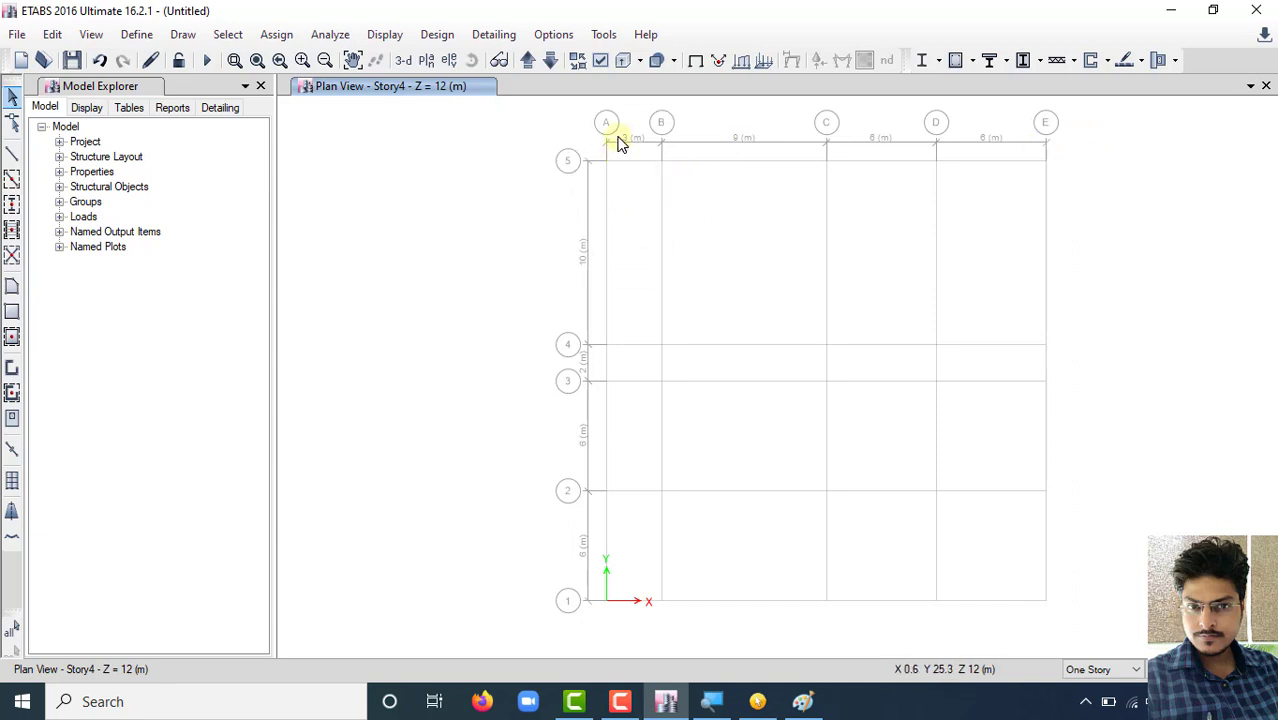
click(663, 200)
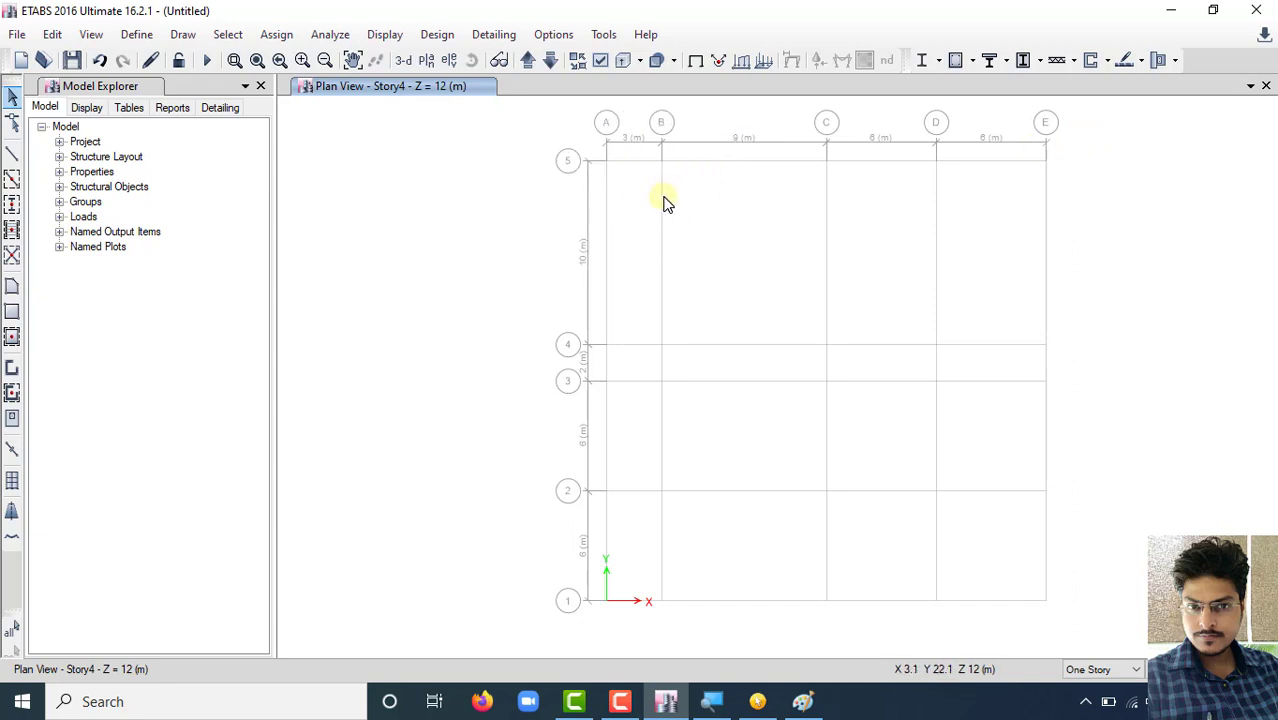
click(677, 131)
Close the current untitled model and return to the start page
click(16, 35)
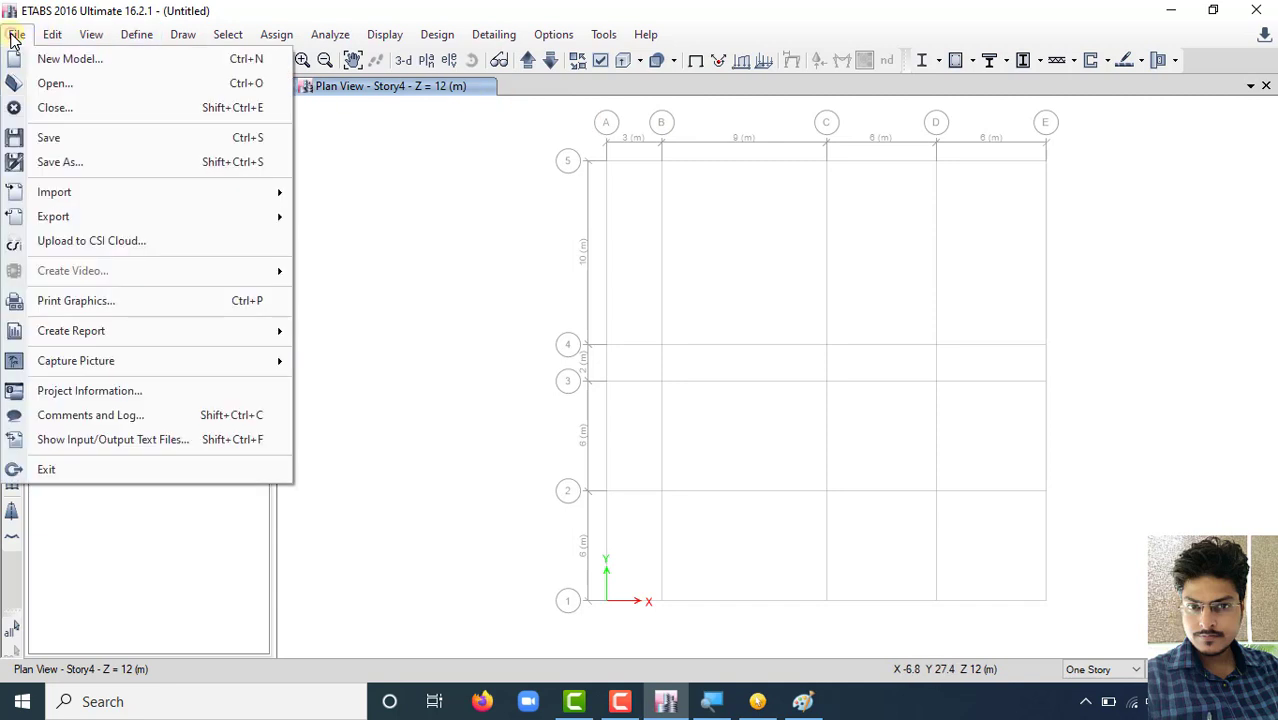
click(47, 107)
click(646, 416)
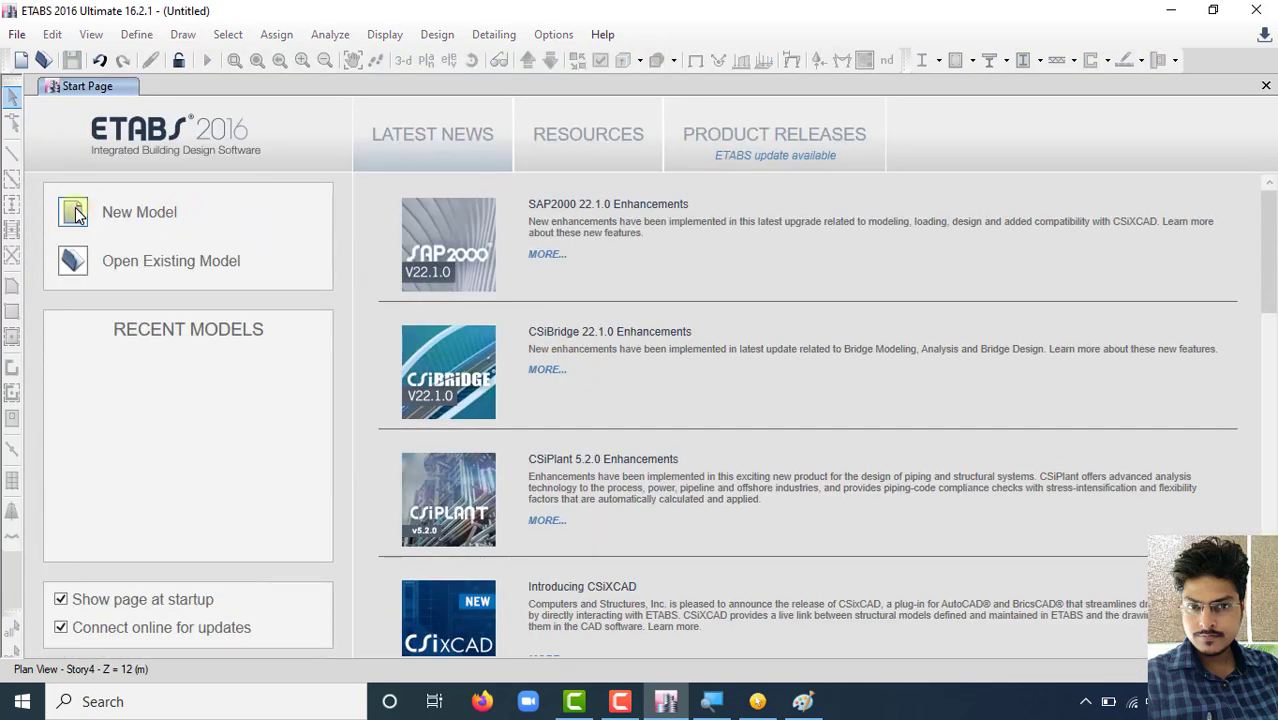
Start a new model using built-in Metric SI settings with the Indian steel section database, IS 800:2007 and IS 456:2000
click(75, 212)
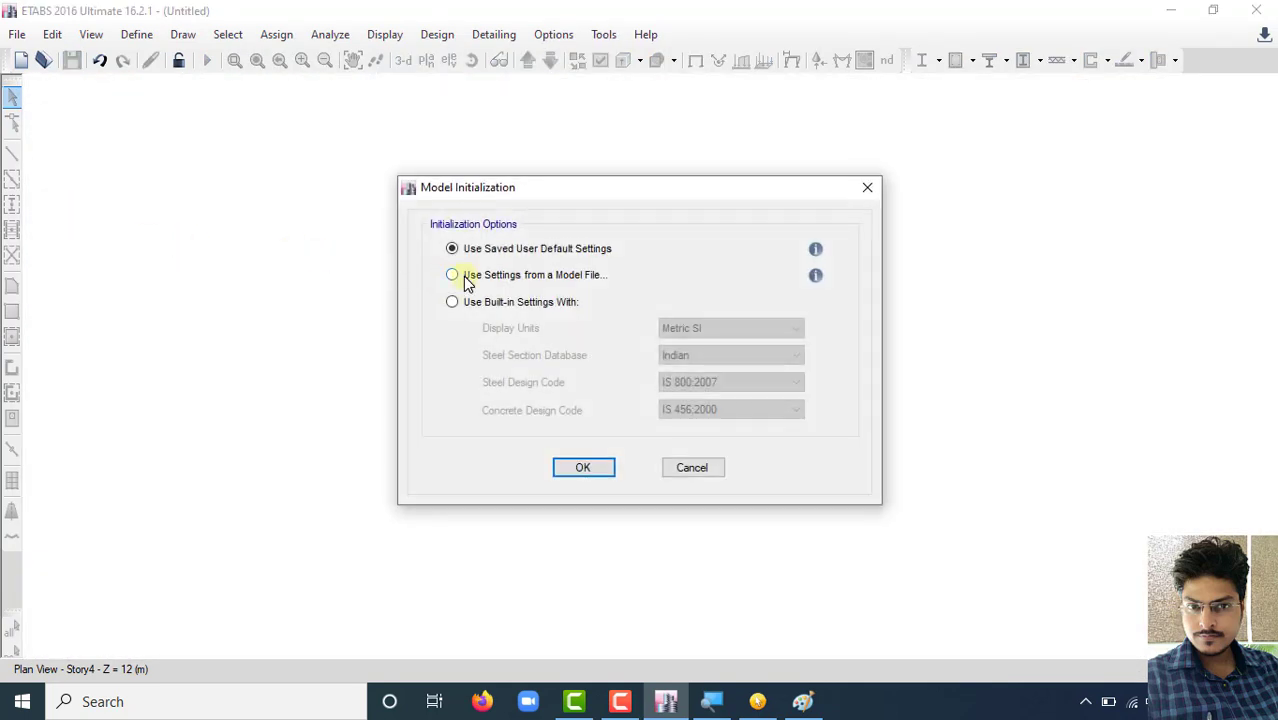
click(452, 301)
click(605, 466)
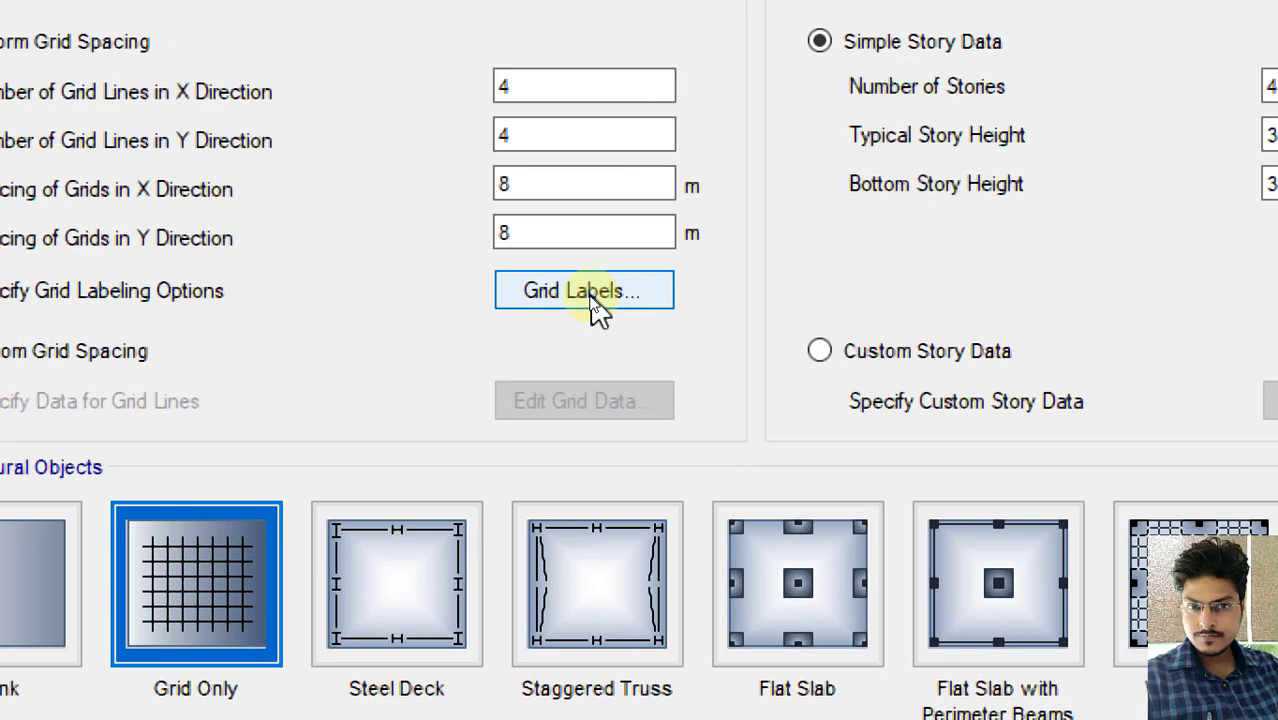
click(592, 302)
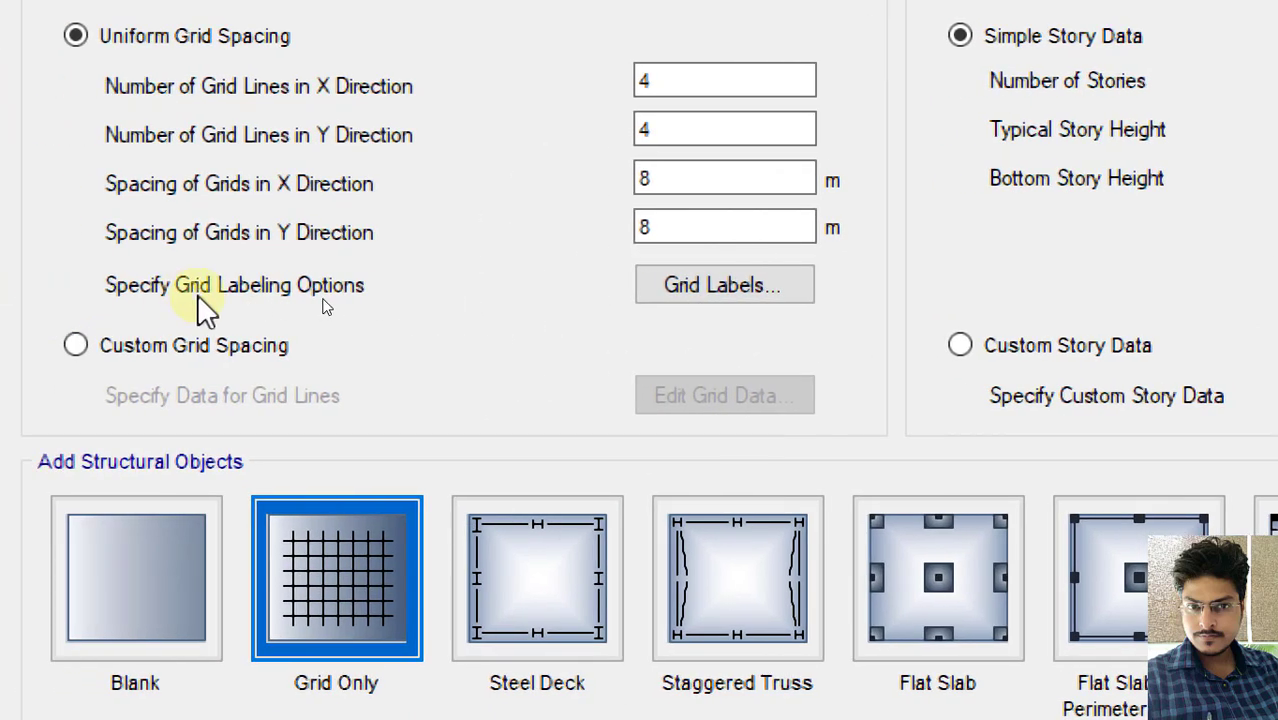
In the grid labeling options, set the beginning X ID to M and the beginning Y ID to 100
click(57, 300)
click(722, 290)
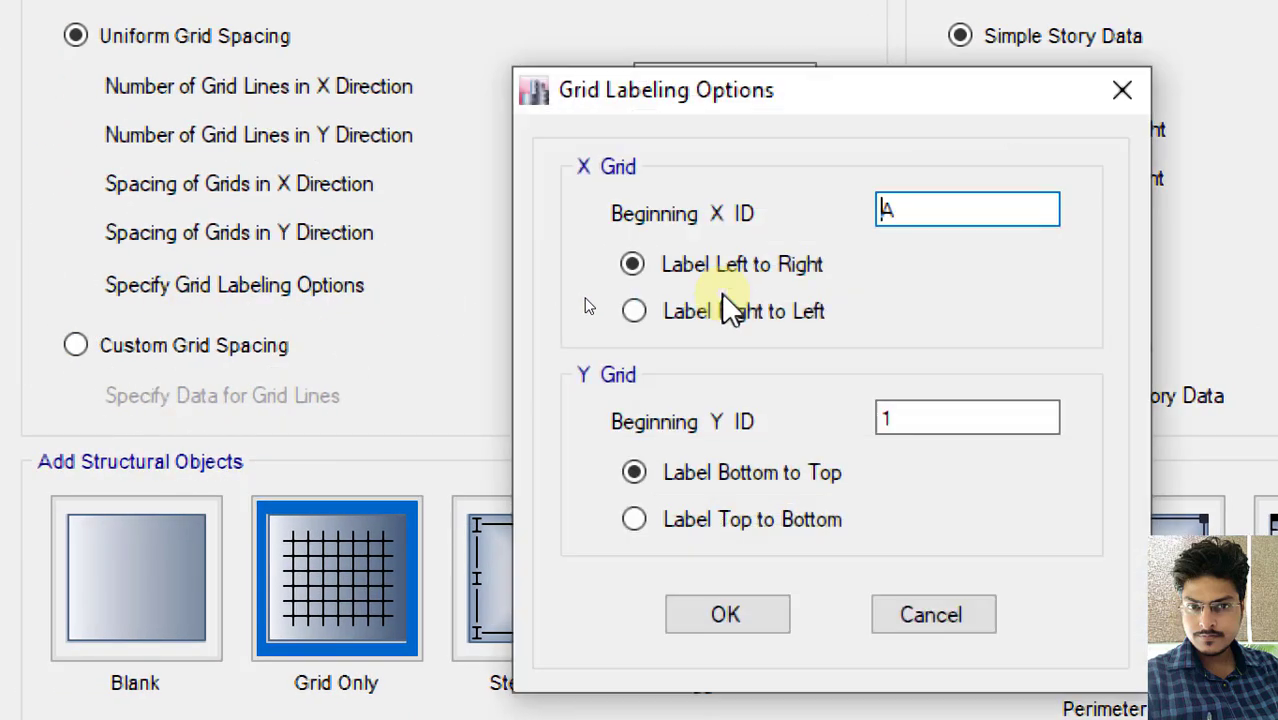
drag(849, 105, 784, 58)
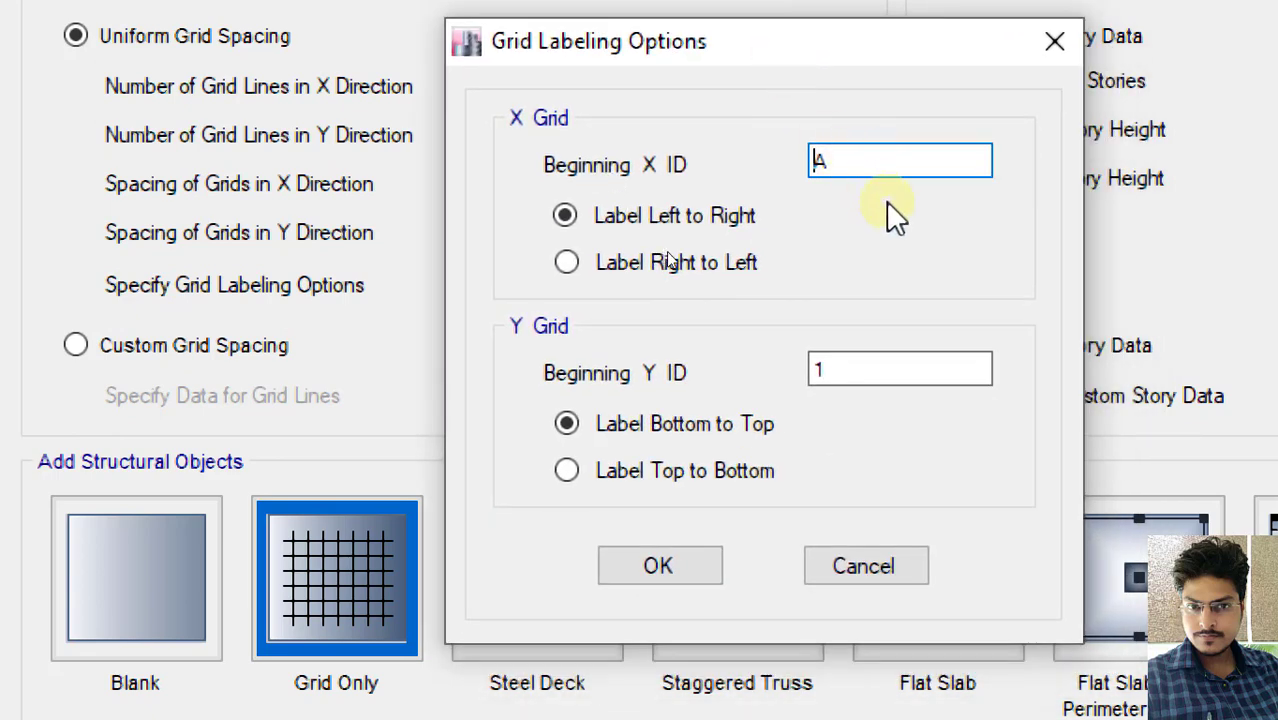
click(857, 160)
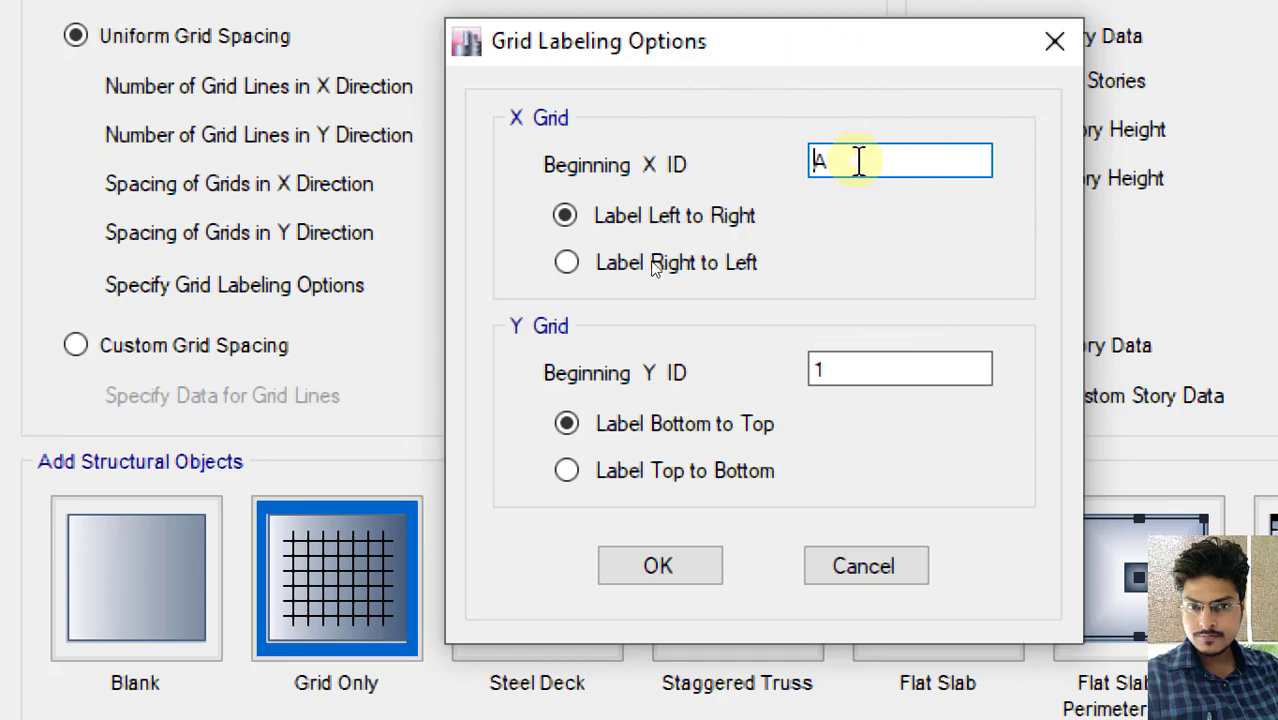
click(865, 368)
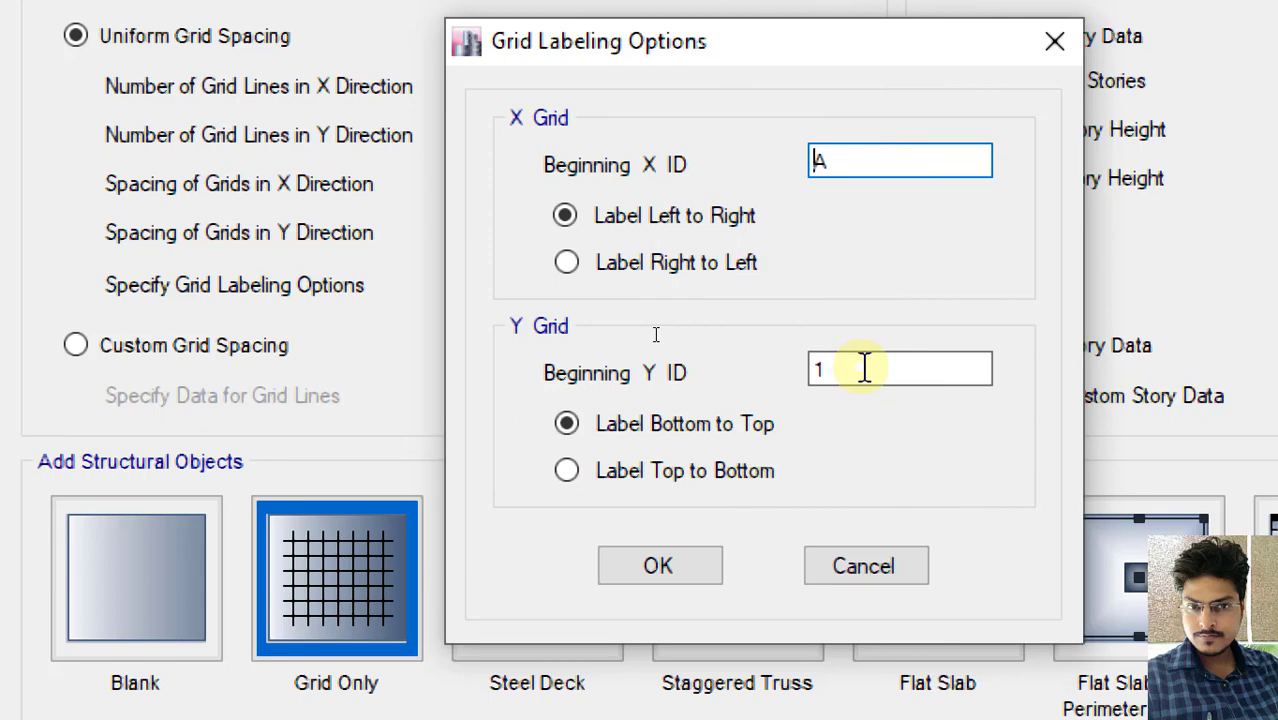
drag(847, 160, 748, 167)
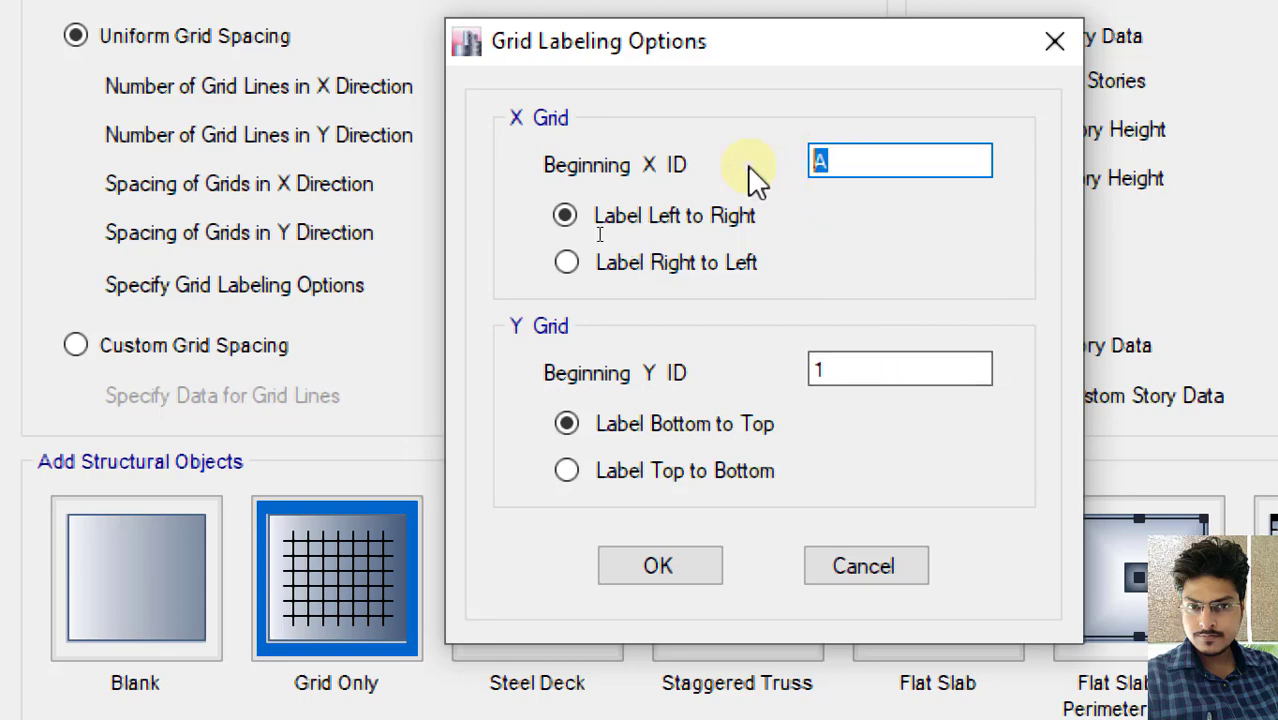
text(M)
drag(873, 366, 776, 389)
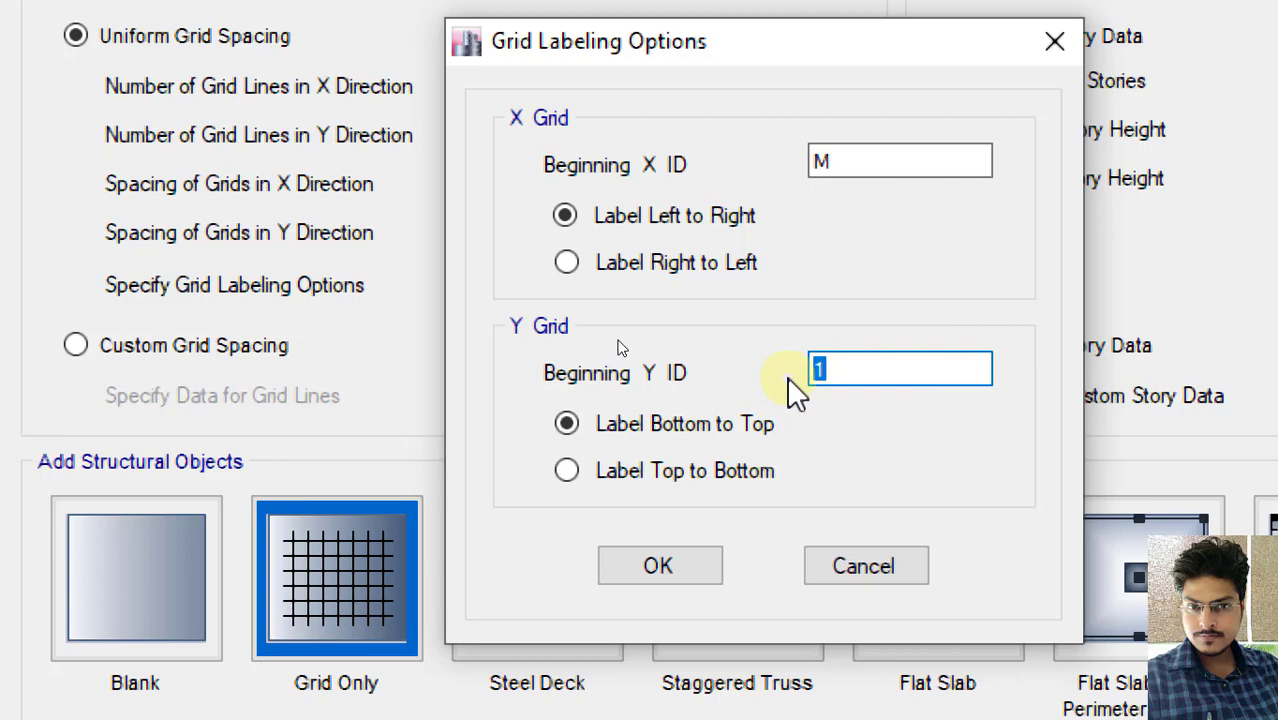
text(100)
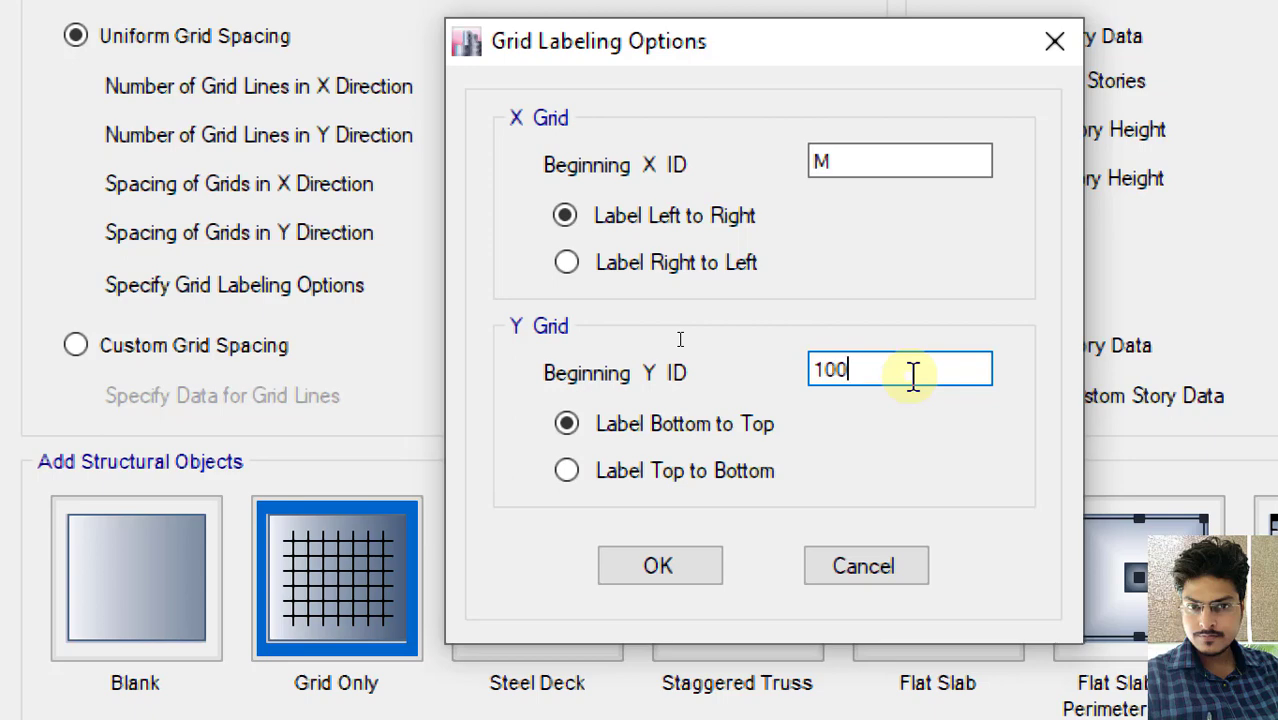
Set the beginning X ID to 200 in the grid labeling options and create the grid-only model
double_click(842, 168)
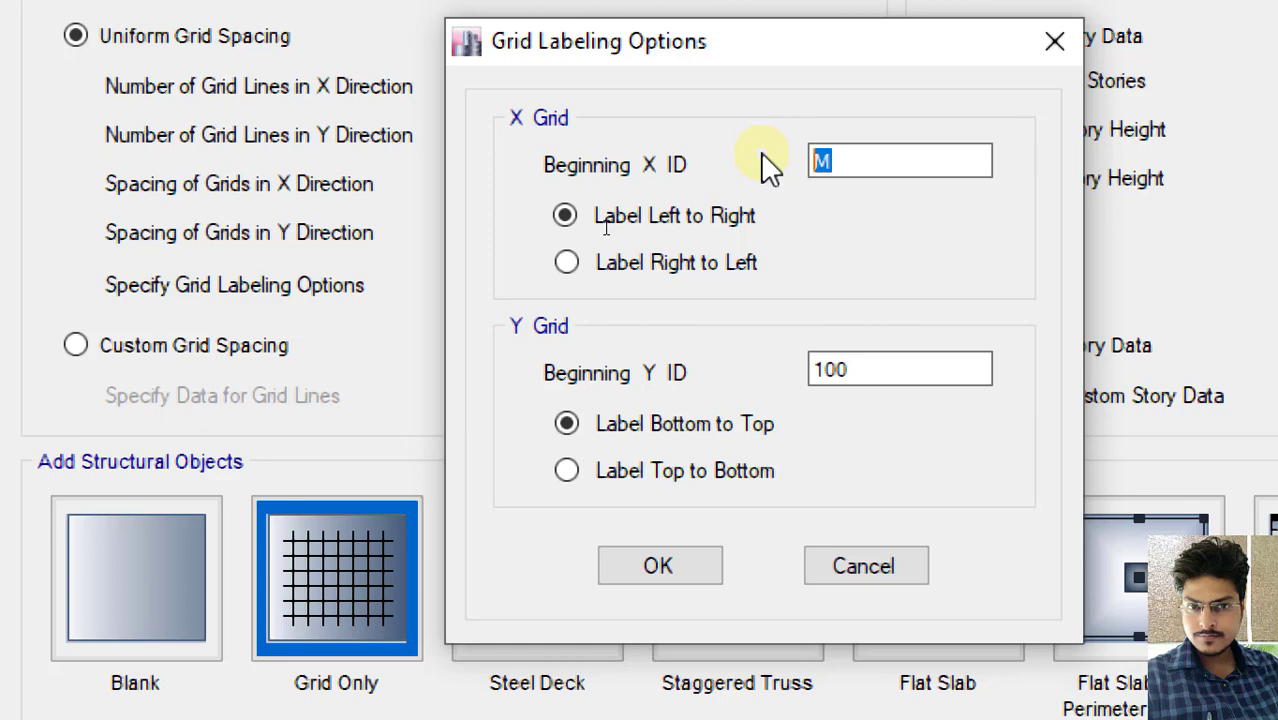
text(200)
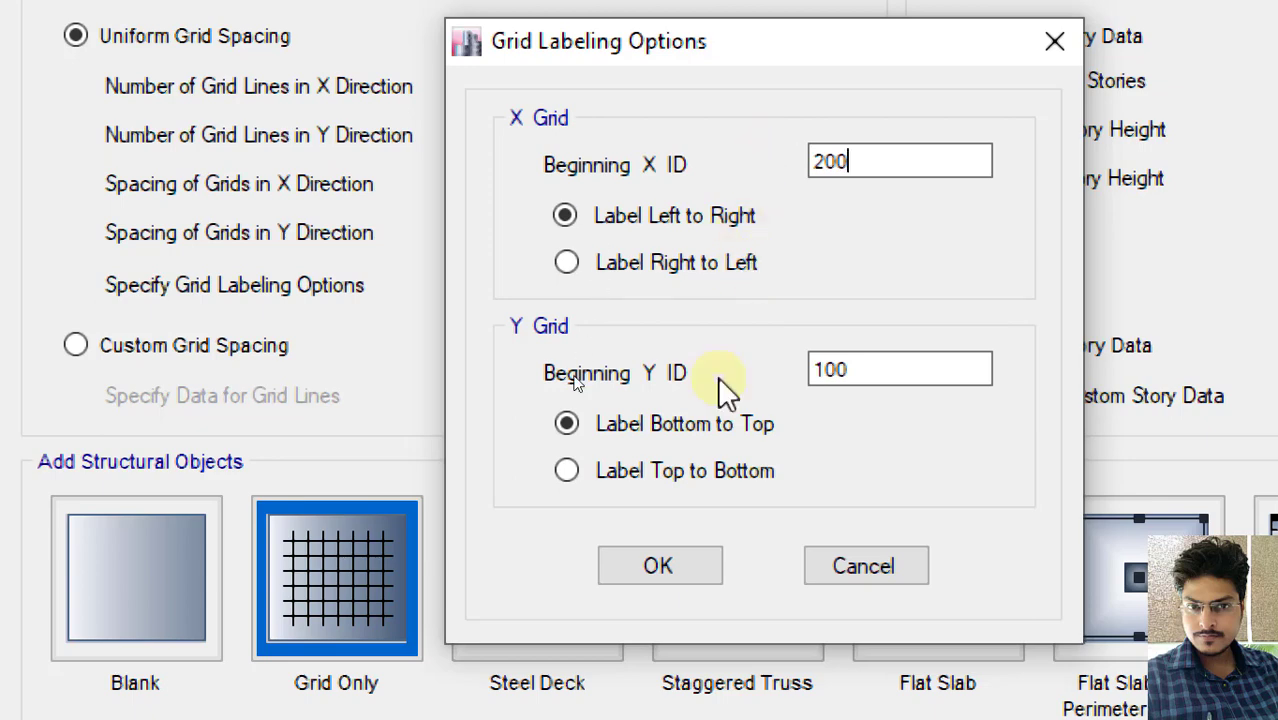
click(706, 562)
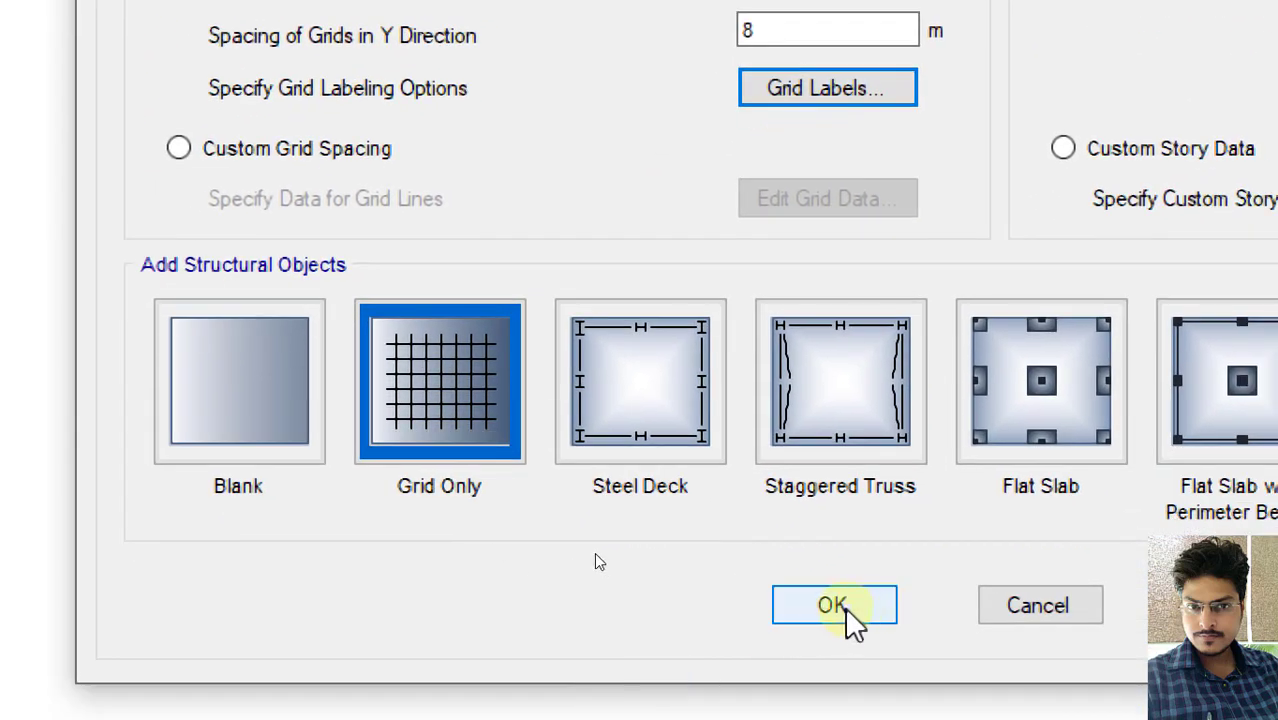
click(840, 607)
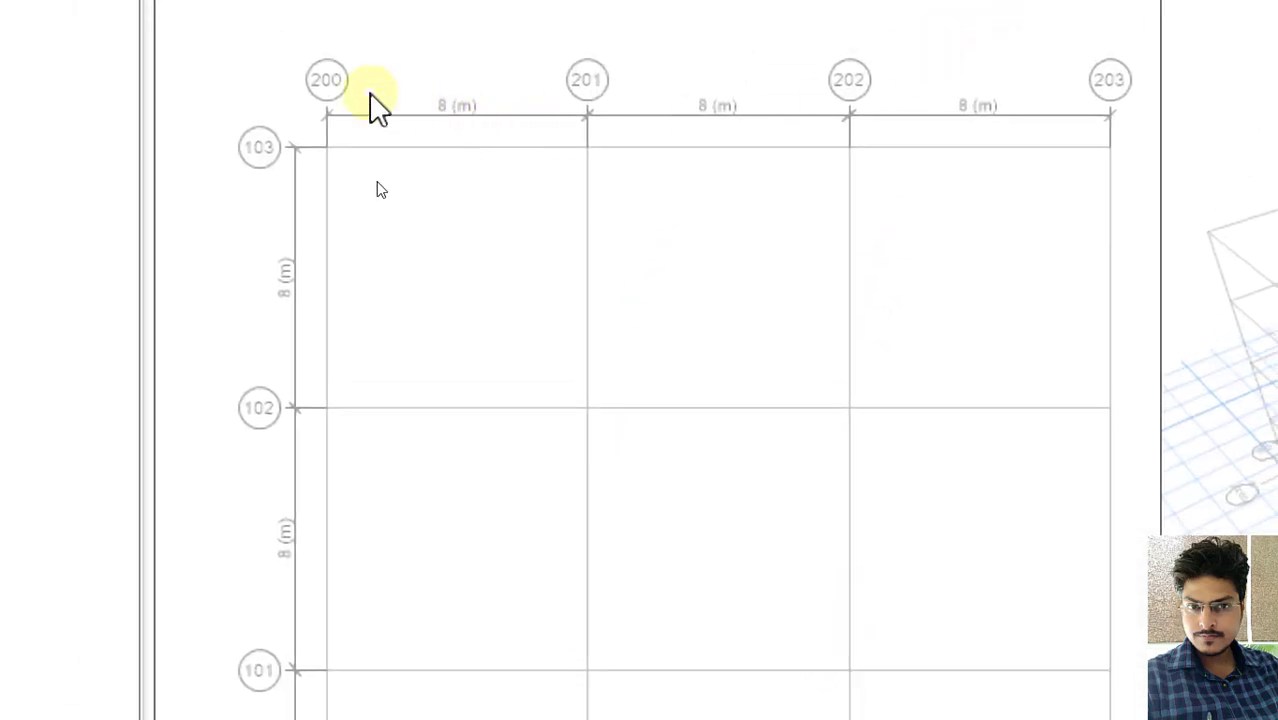
Examine the numeric labels of the X-direction and Y-direction grid lines in the plan view
key(ctrl)
key(ctrl)
key(ctrl)
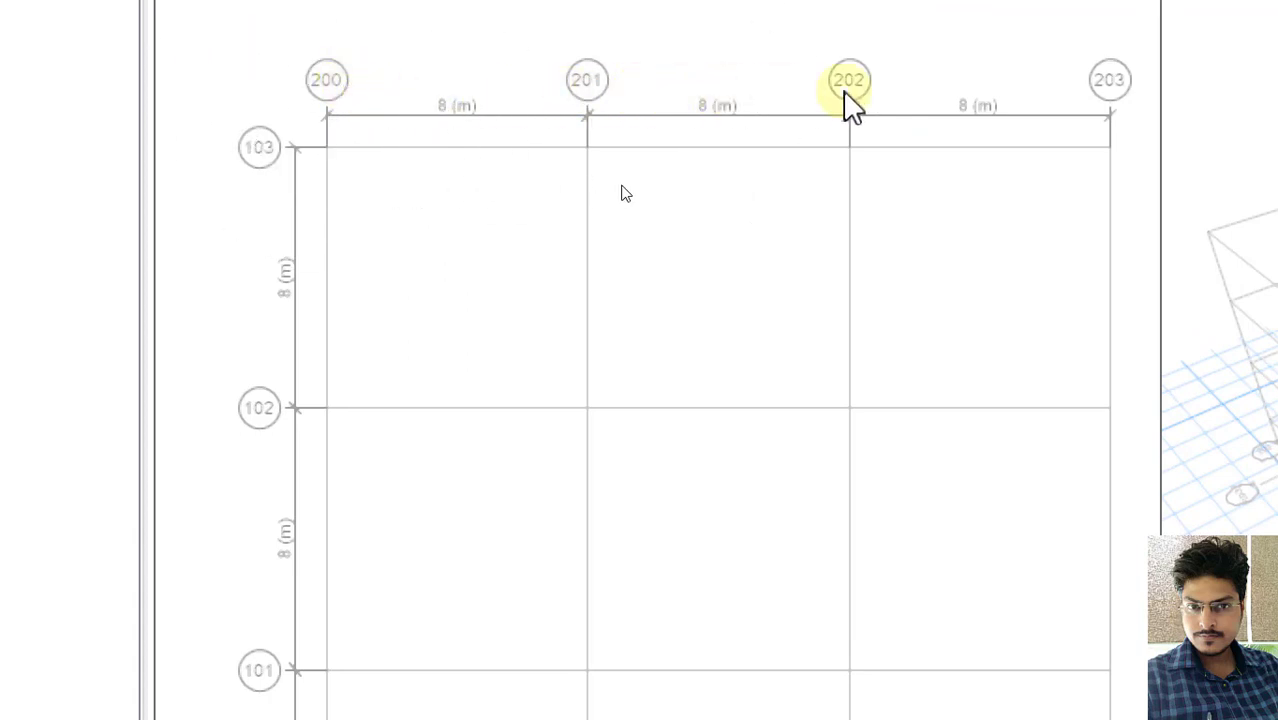
key(ctrl)
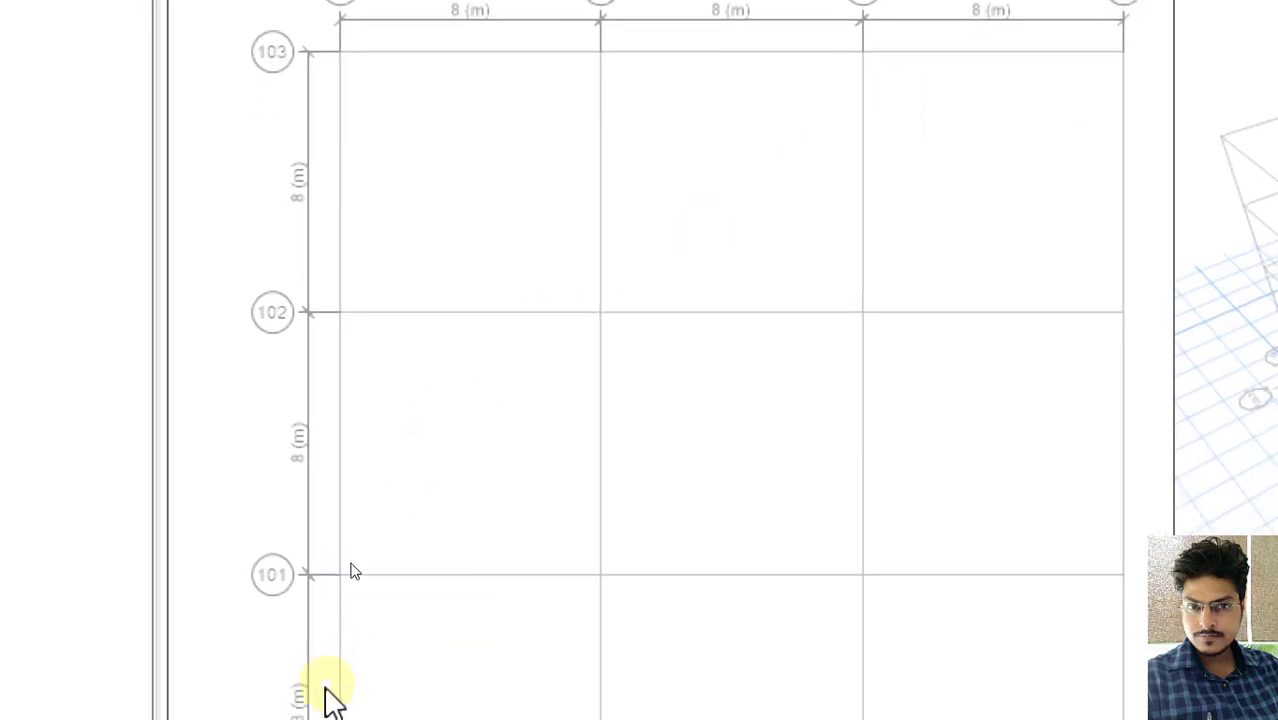
key(ctrl)
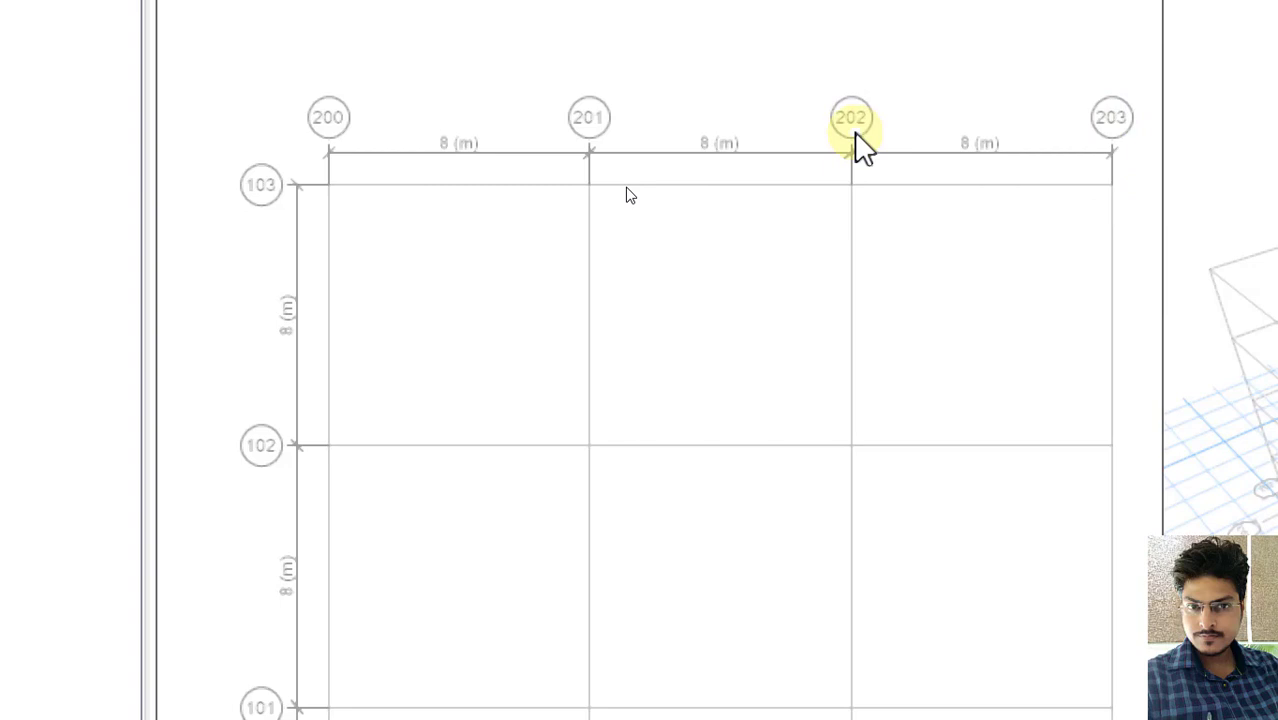
click(584, 130)
click(322, 130)
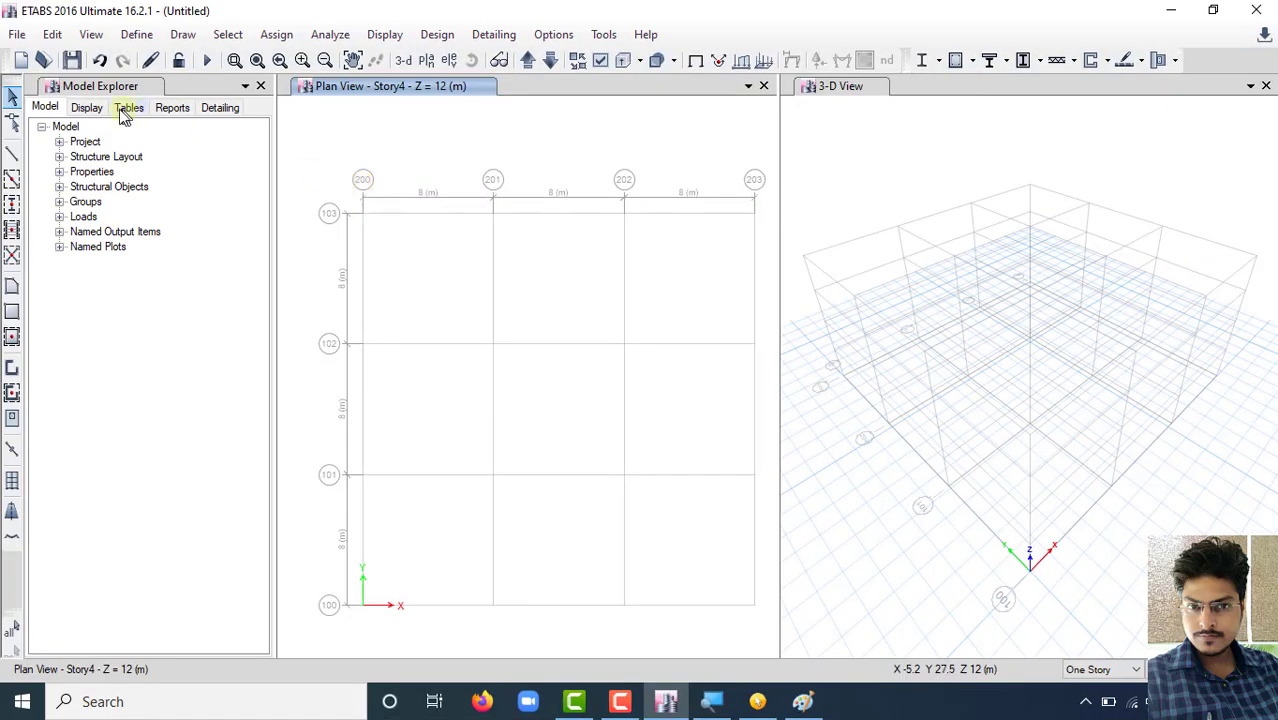
Close the untitled model without saving its changes
click(15, 36)
click(60, 108)
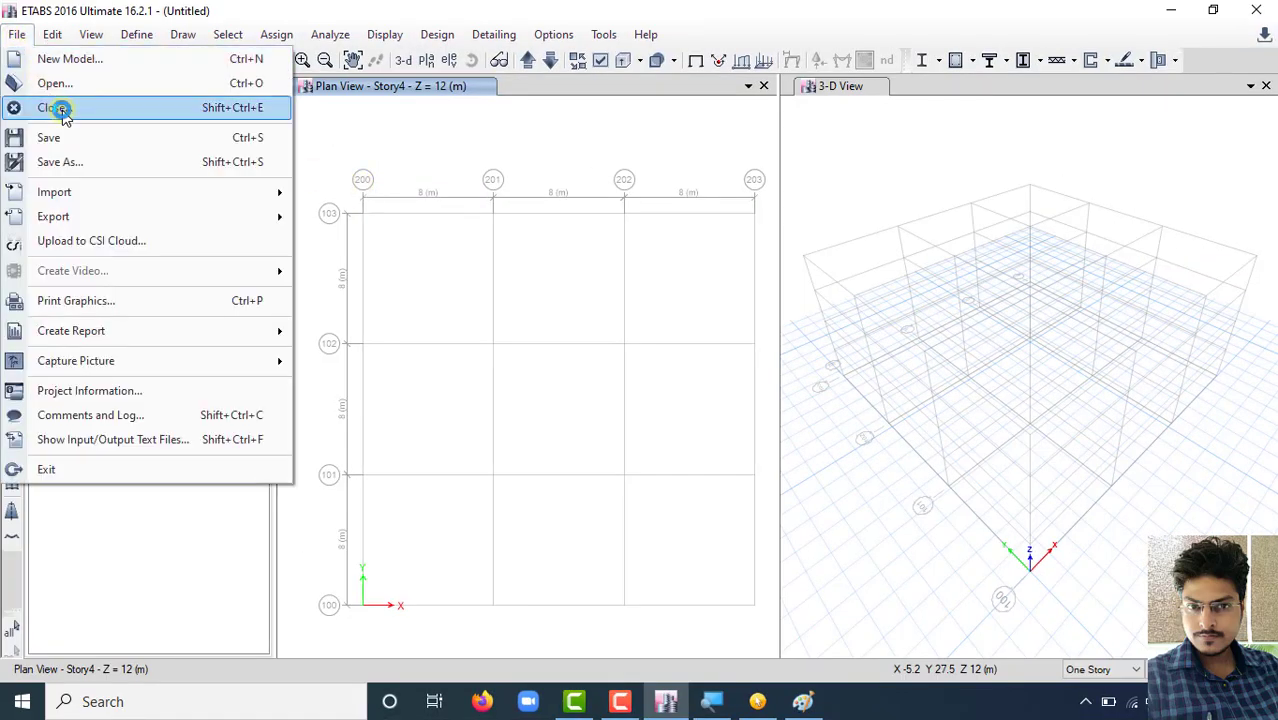
click(650, 417)
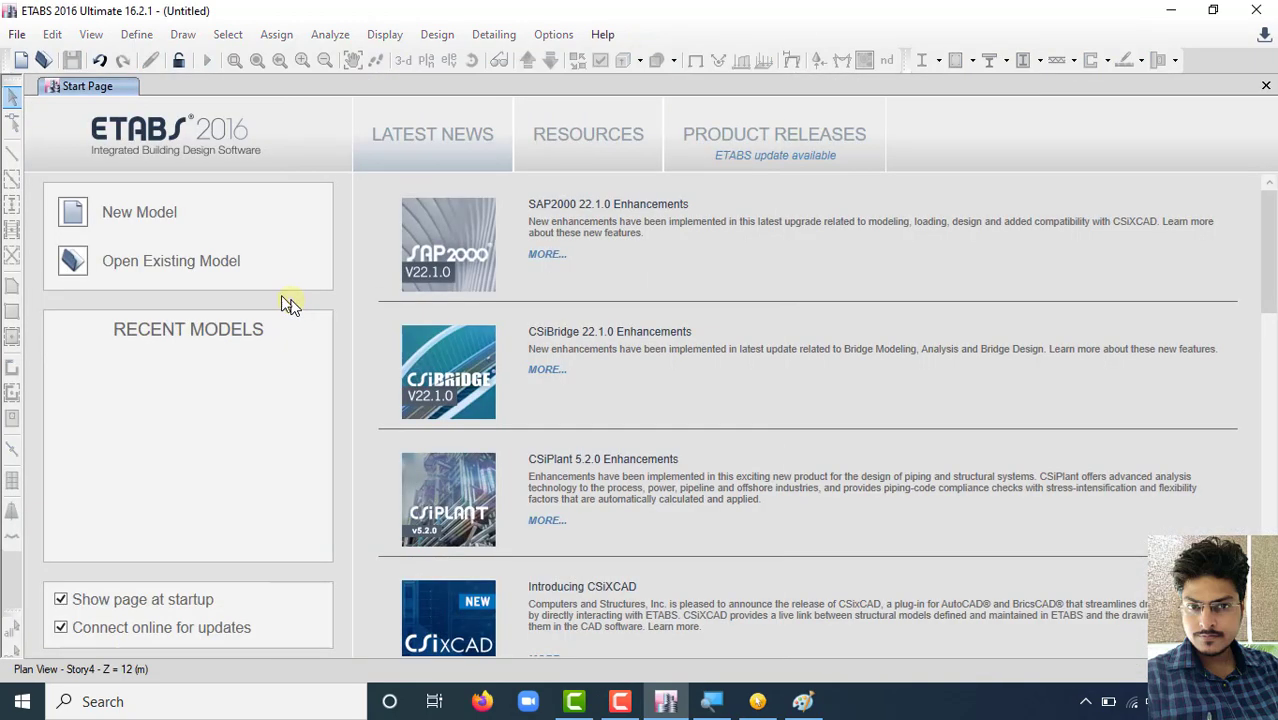
Start a new model using built-in Metric SI settings with the Indian steel section database, IS 800:2007 and IS 456:2000
click(114, 232)
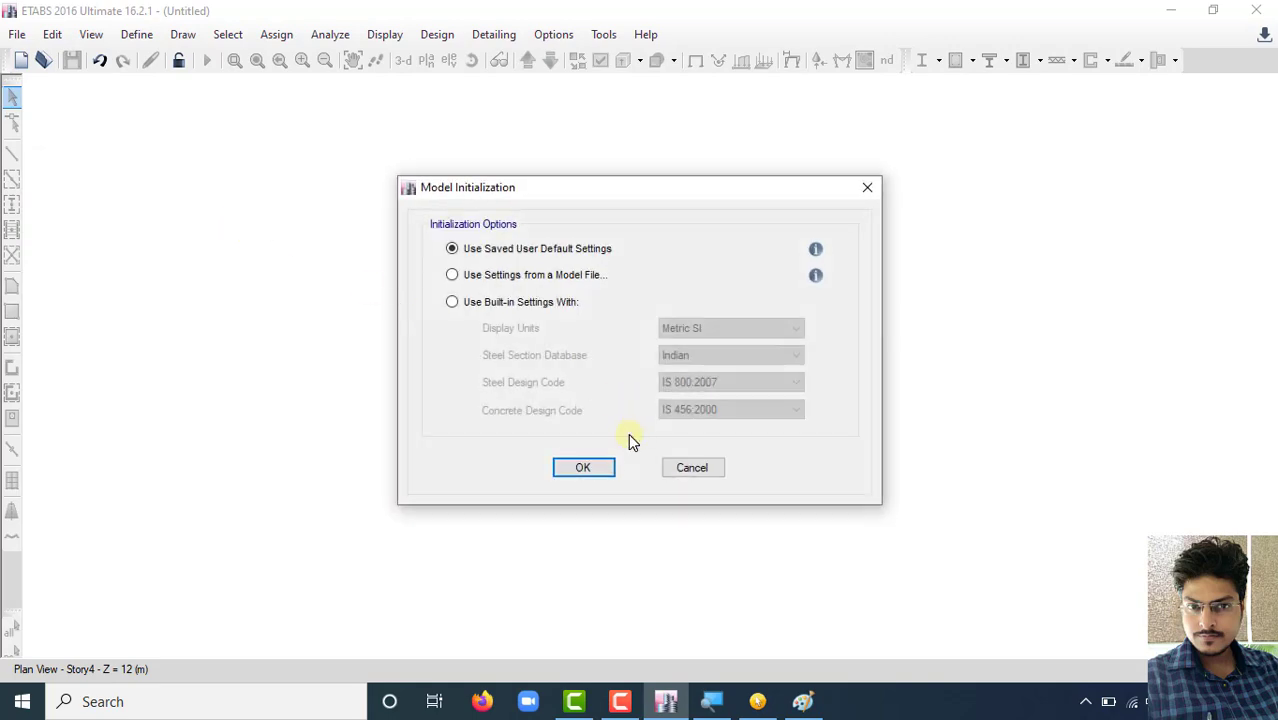
click(452, 302)
click(598, 469)
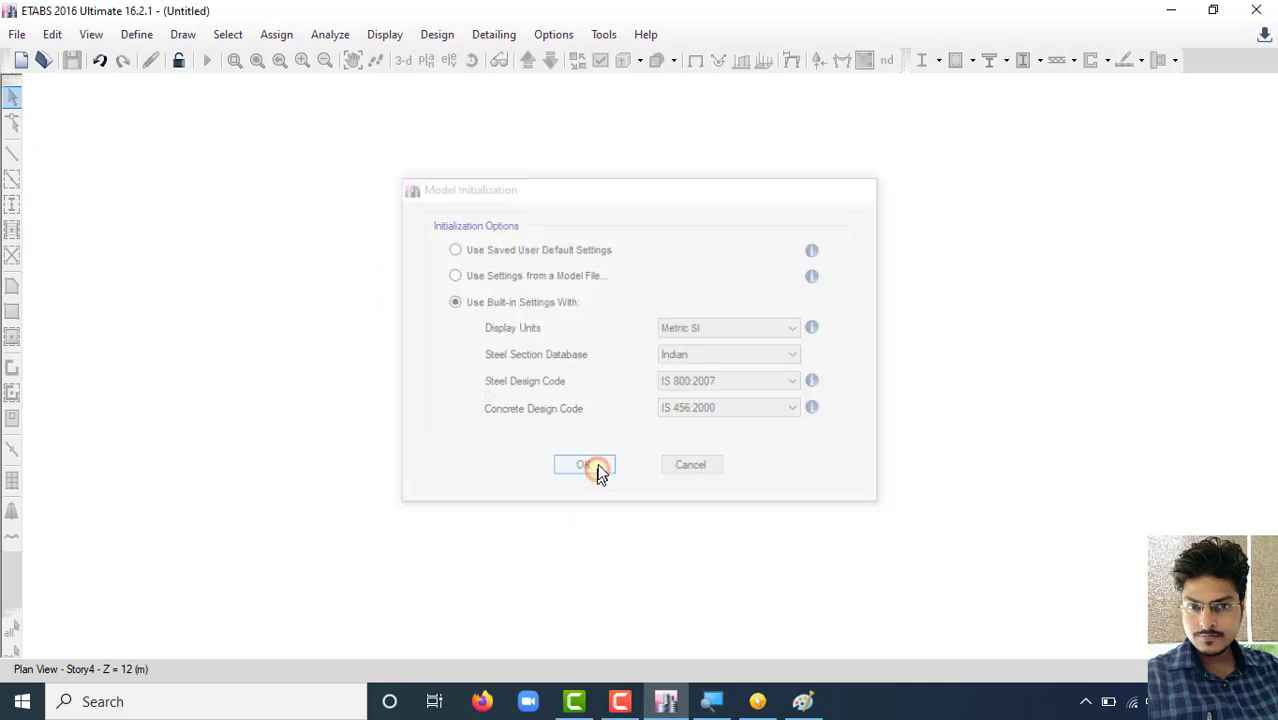
Set the X grid to be labeled from right to left in the grid labeling options
click(601, 294)
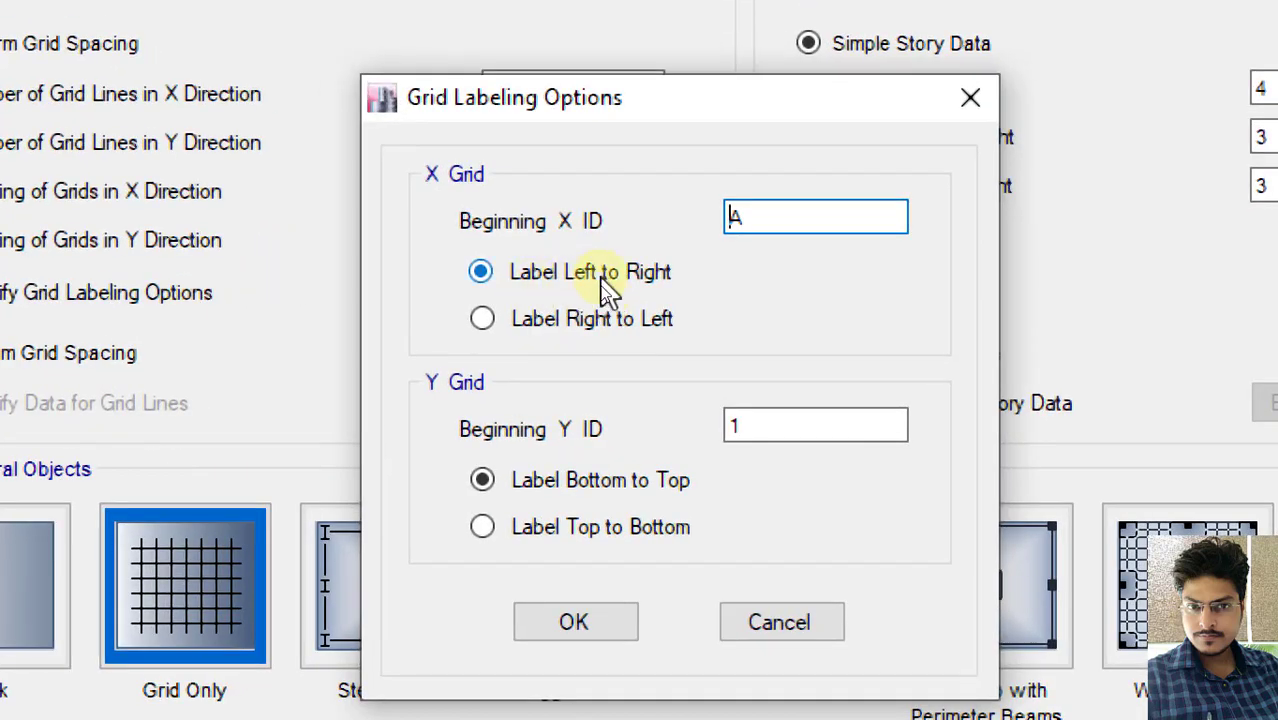
click(545, 321)
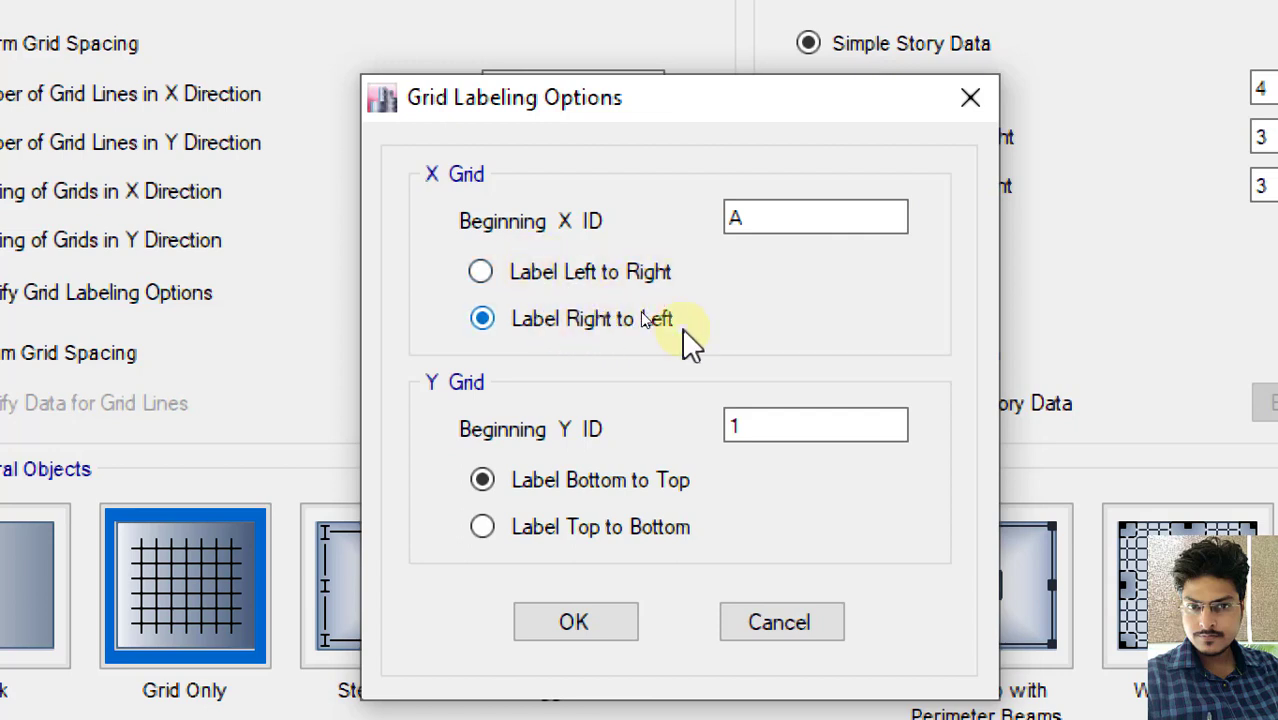
click(605, 620)
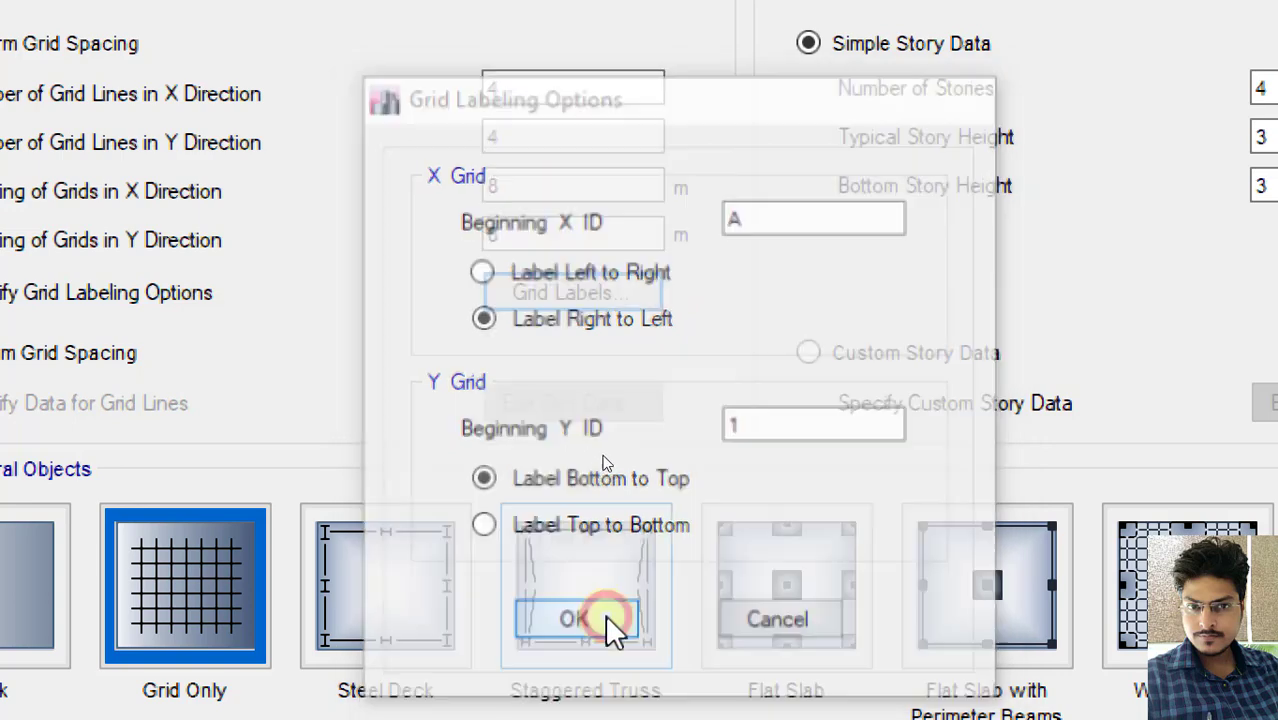
Set the Y grid to be labeled from top to bottom and create the grid-only model
click(580, 300)
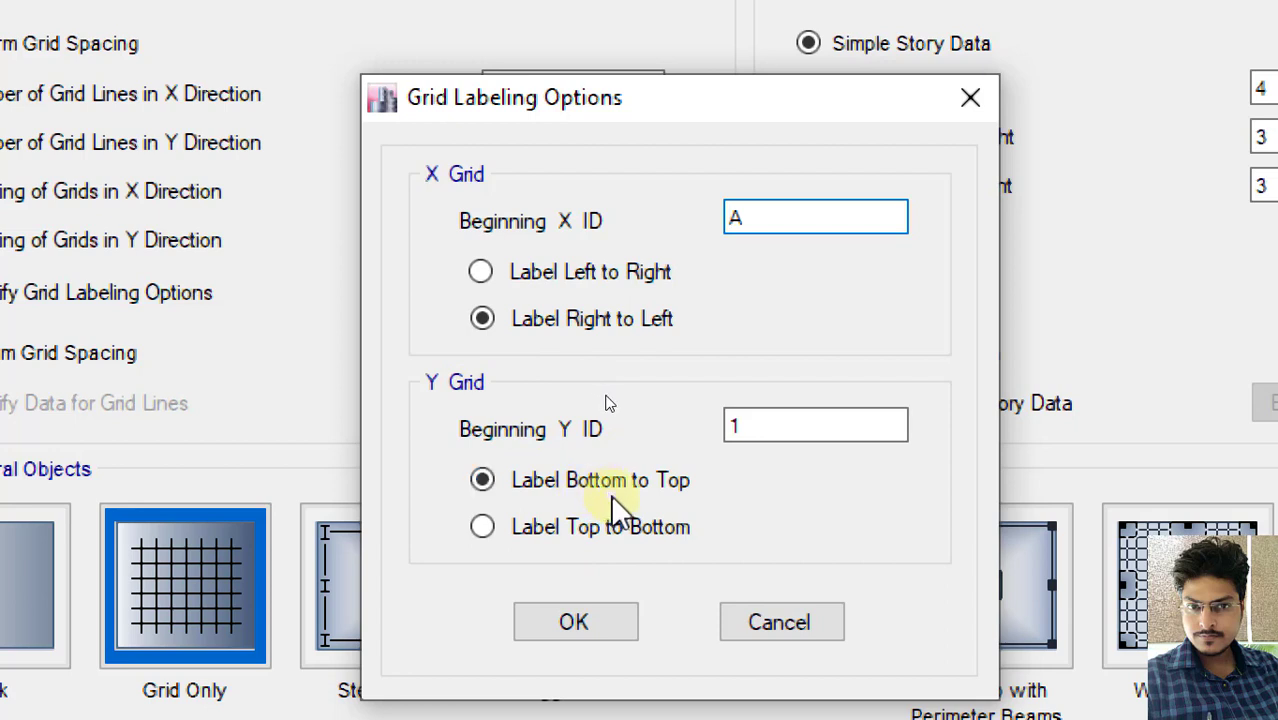
click(567, 530)
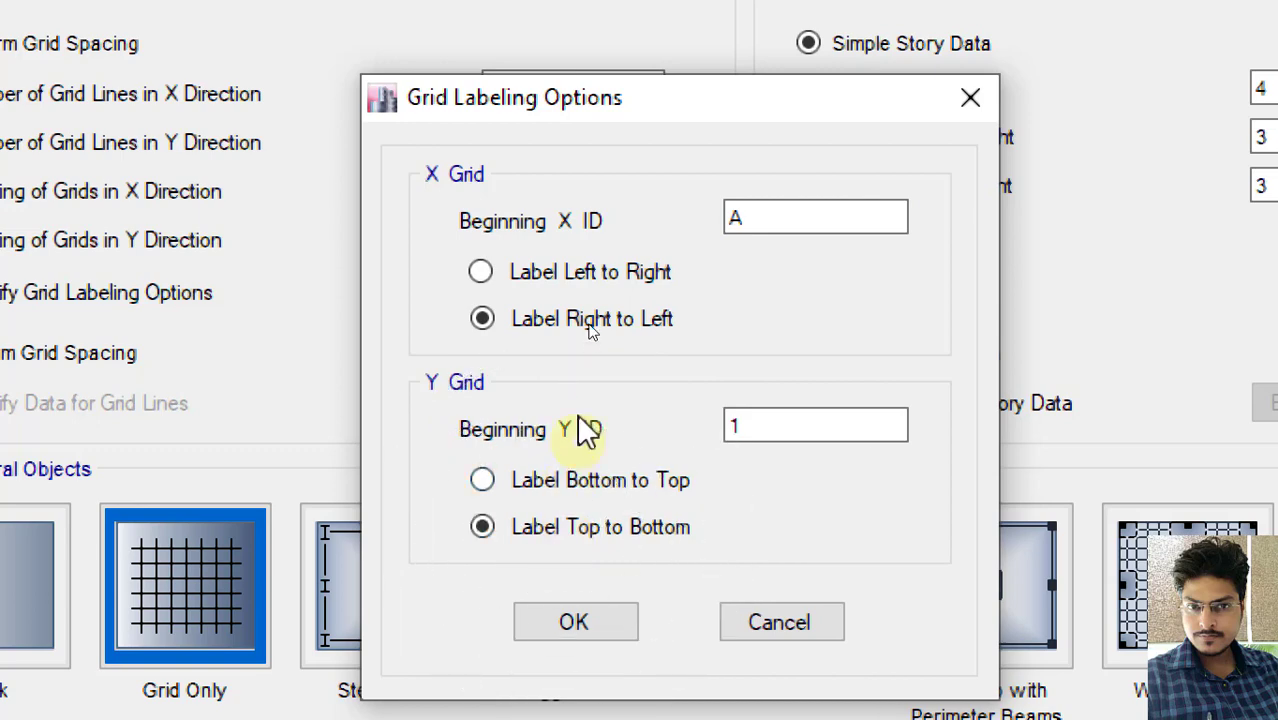
click(621, 630)
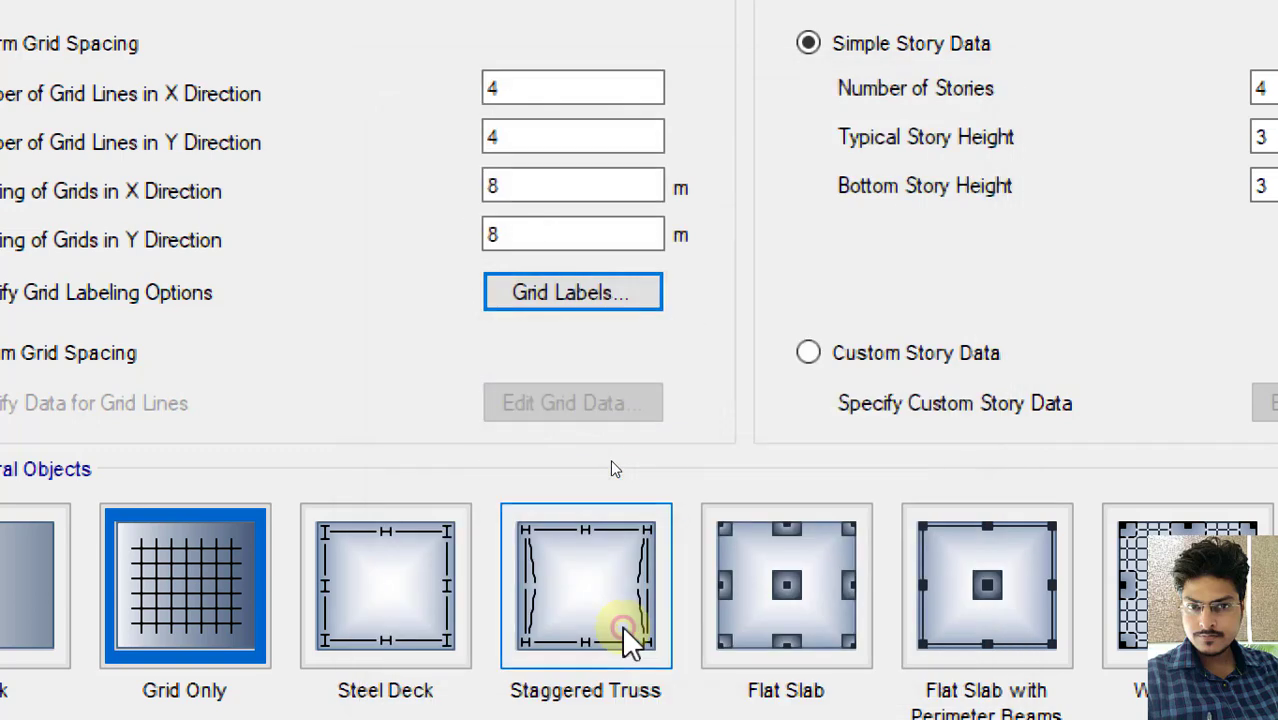
click(618, 719)
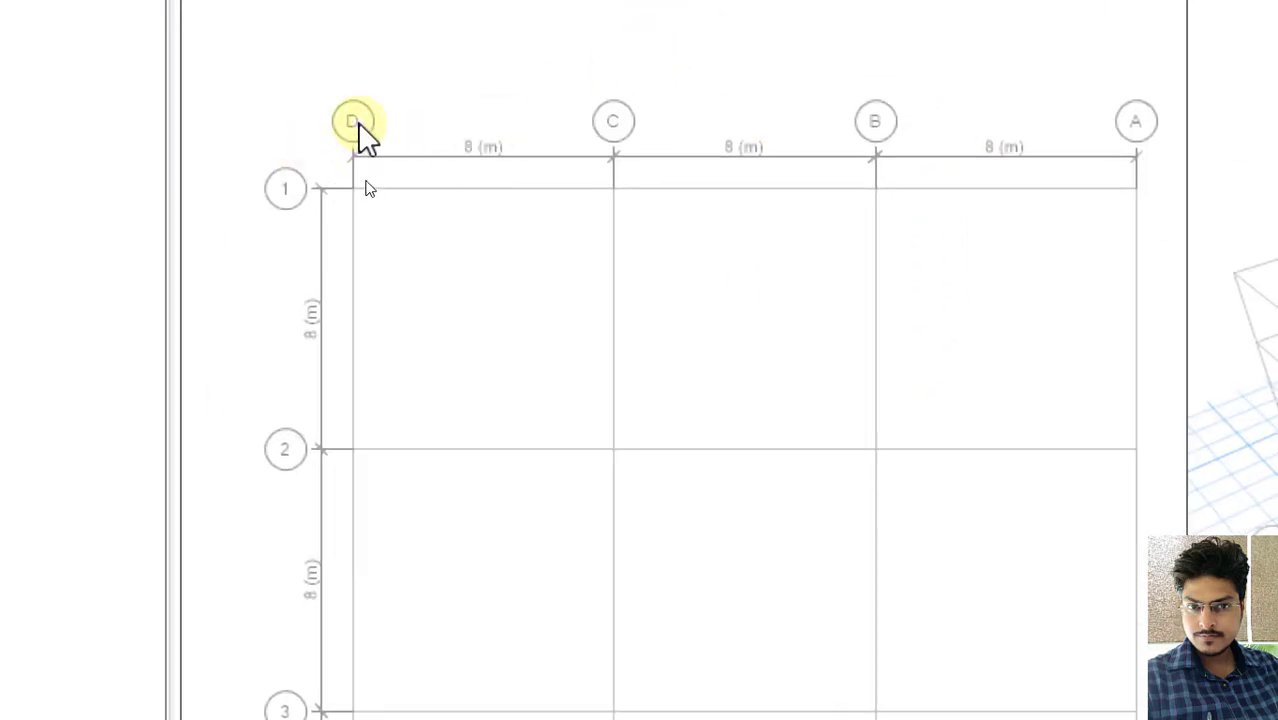
Examine the order of the X and Y grid labels in the plan view, starting from the upper-left corner
click(358, 123)
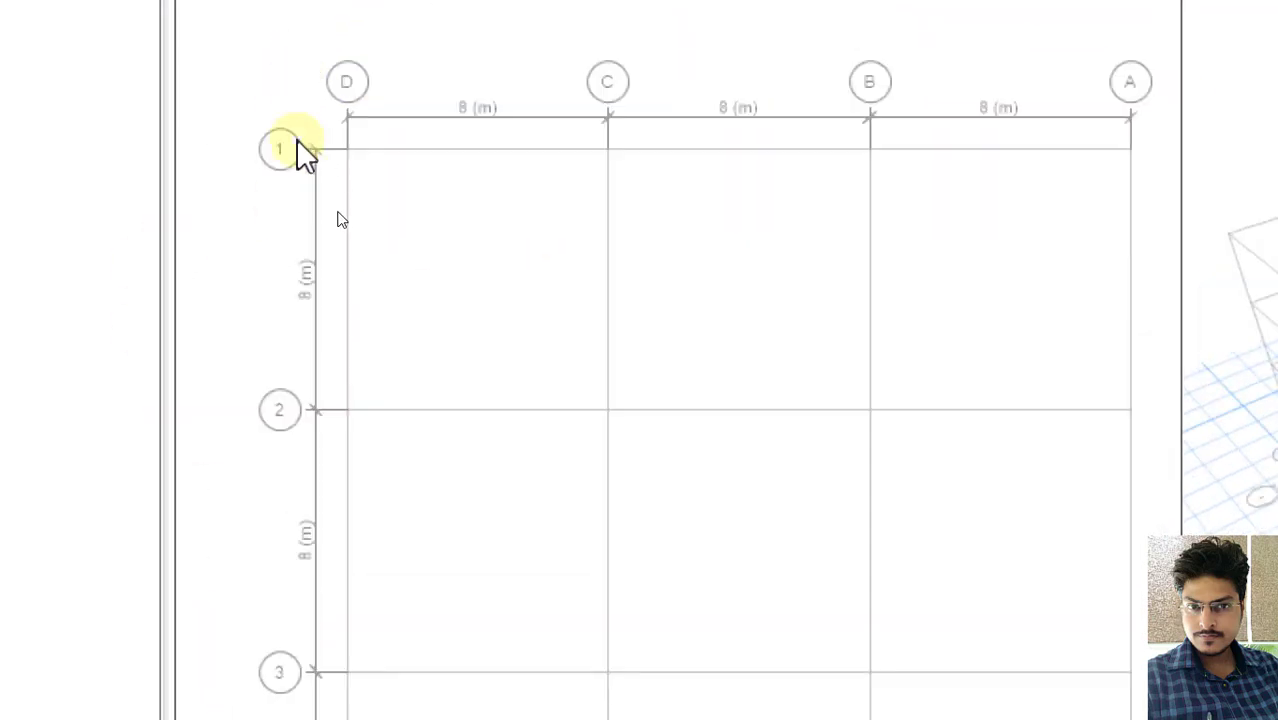
click(277, 195)
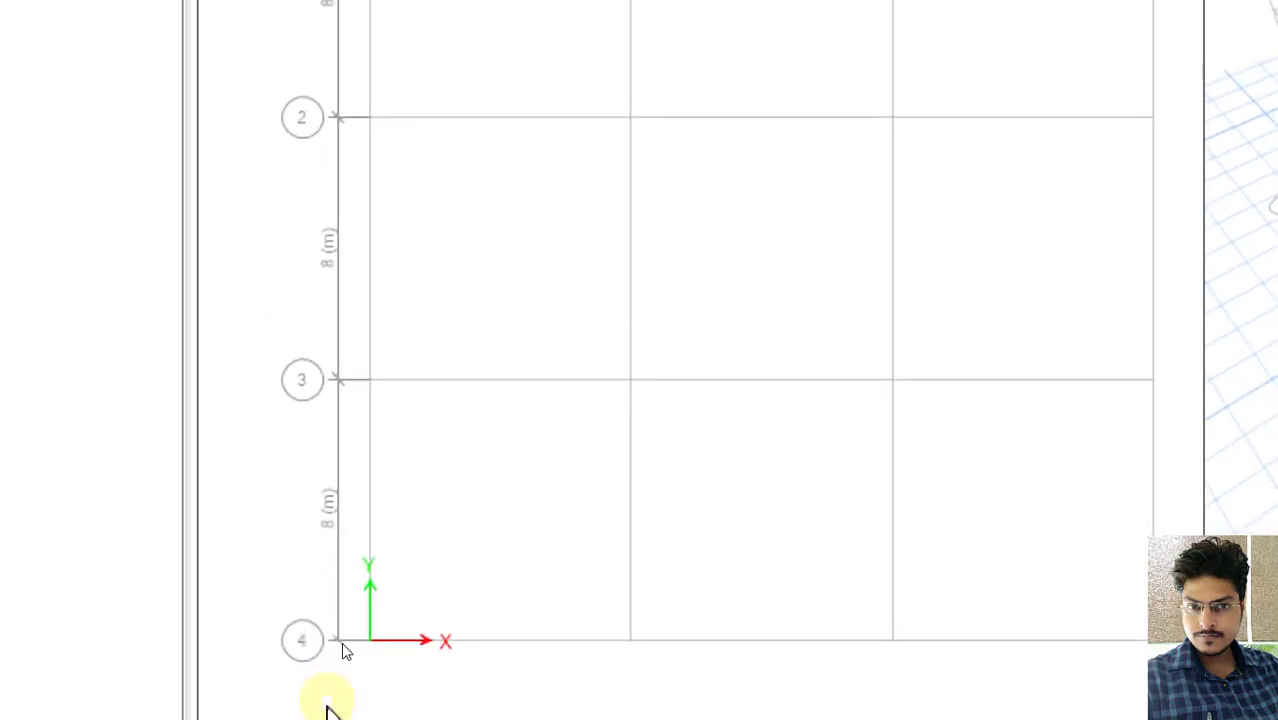
click(330, 638)
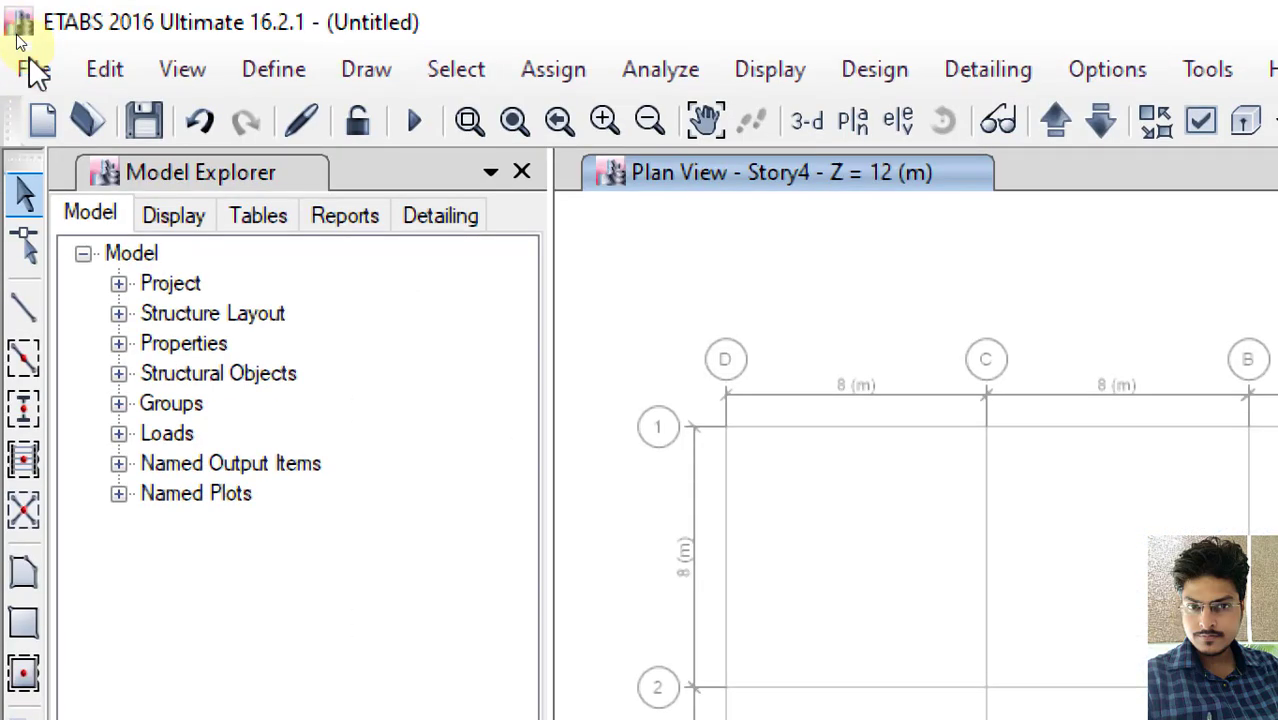
Discard the untitled model with the reversed grid labels and return to the start page
click(33, 68)
click(96, 215)
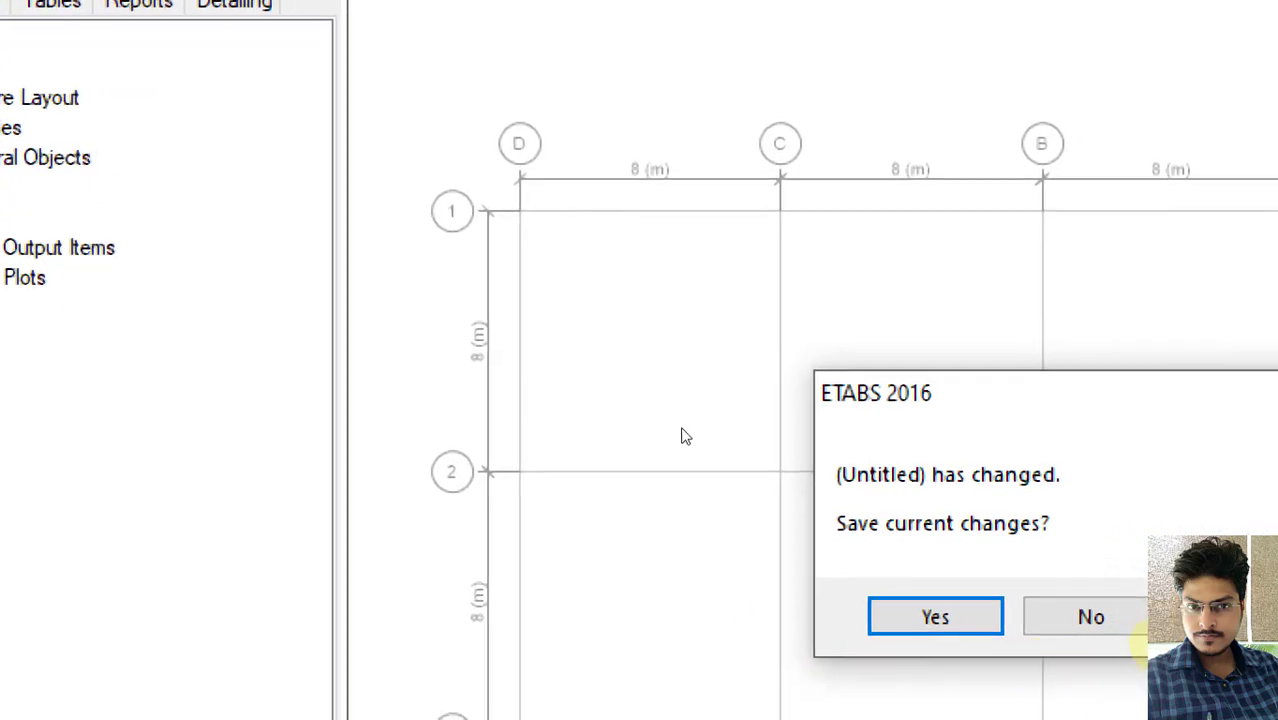
click(1090, 613)
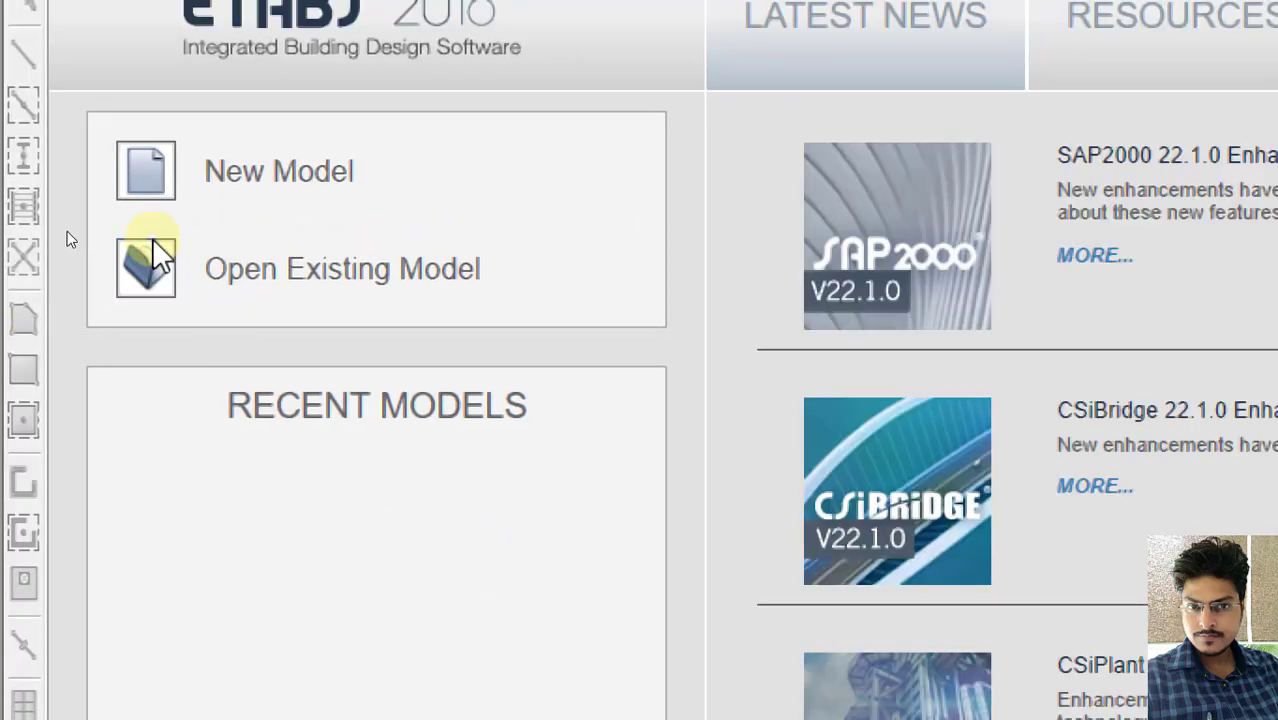
Start a new model with built-in Metric SI, Indian, IS 800:2007 and IS 456:2000 settings, and choose custom grid spacing for the plan
click(148, 174)
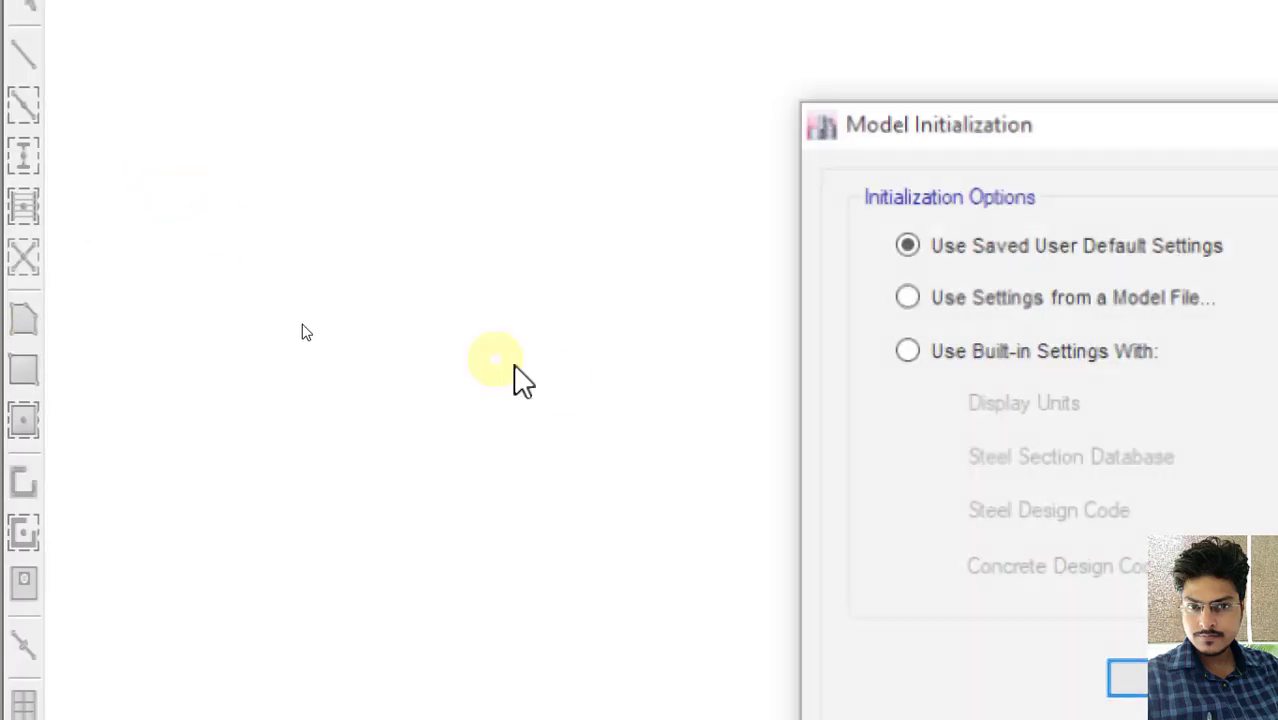
click(1078, 370)
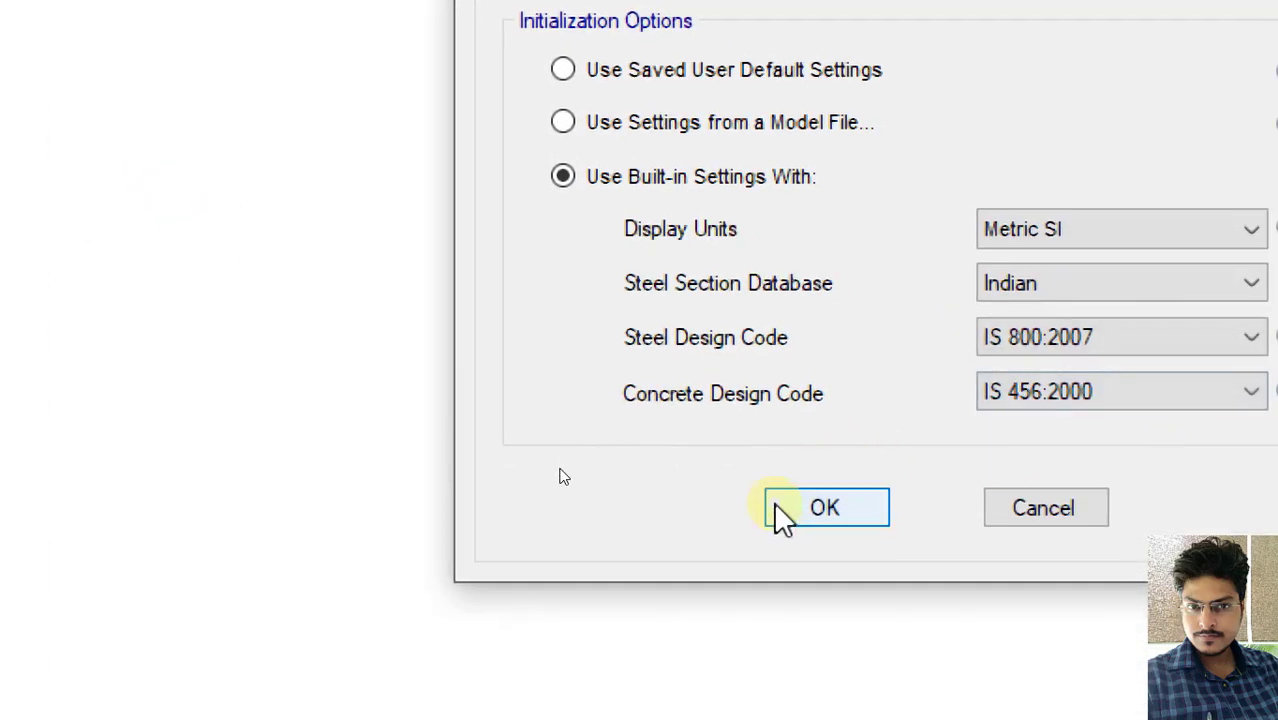
click(776, 507)
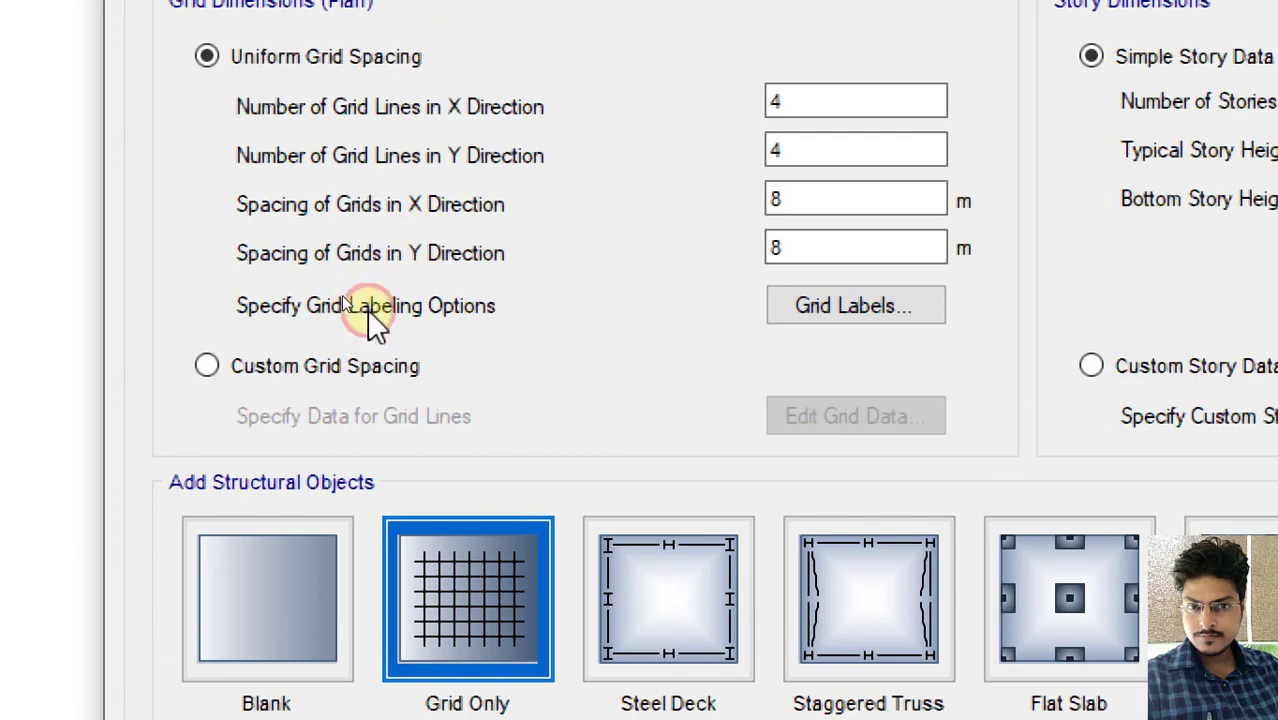
click(206, 365)
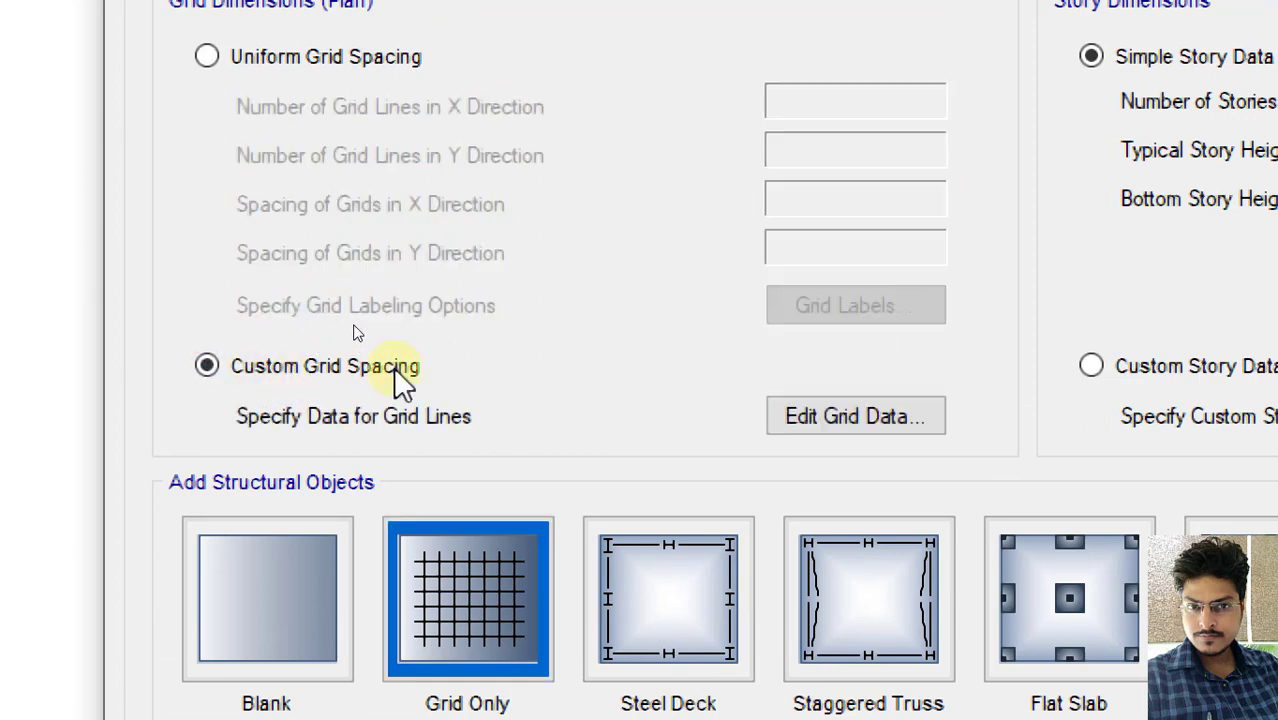
Open the custom grid data for editing and set the X ordinate of grid B to 2 m
click(856, 414)
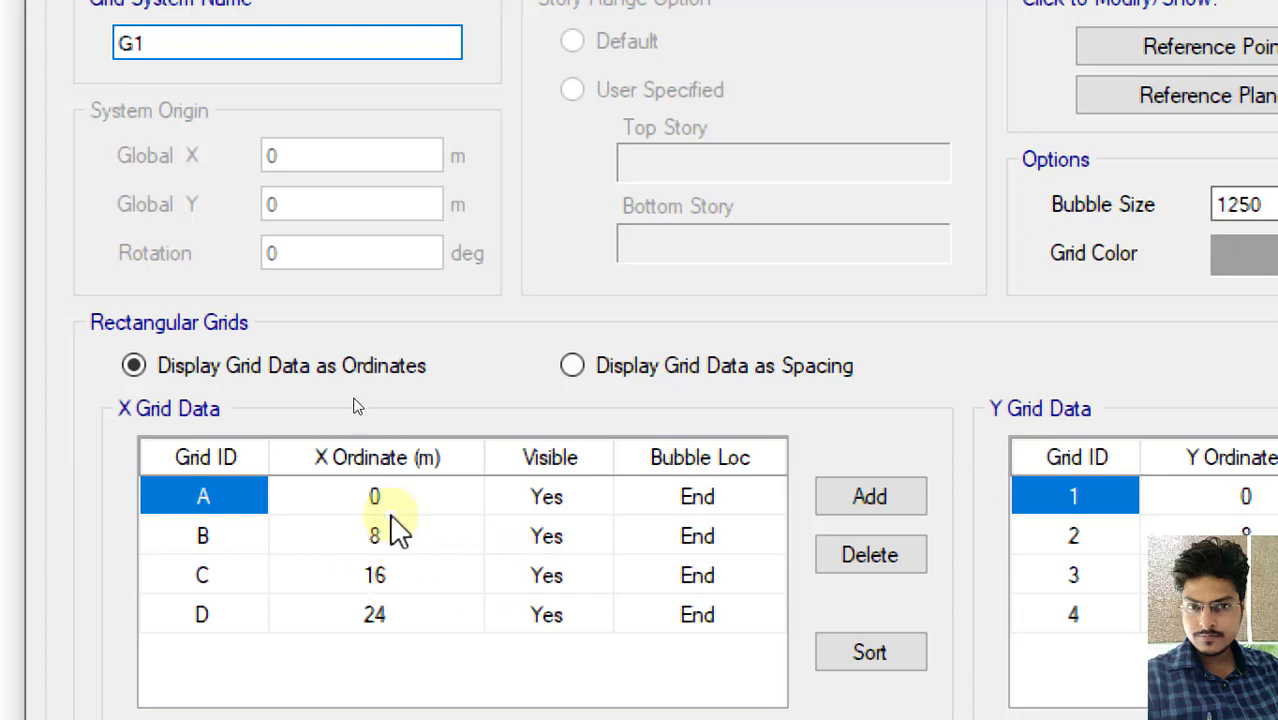
click(381, 540)
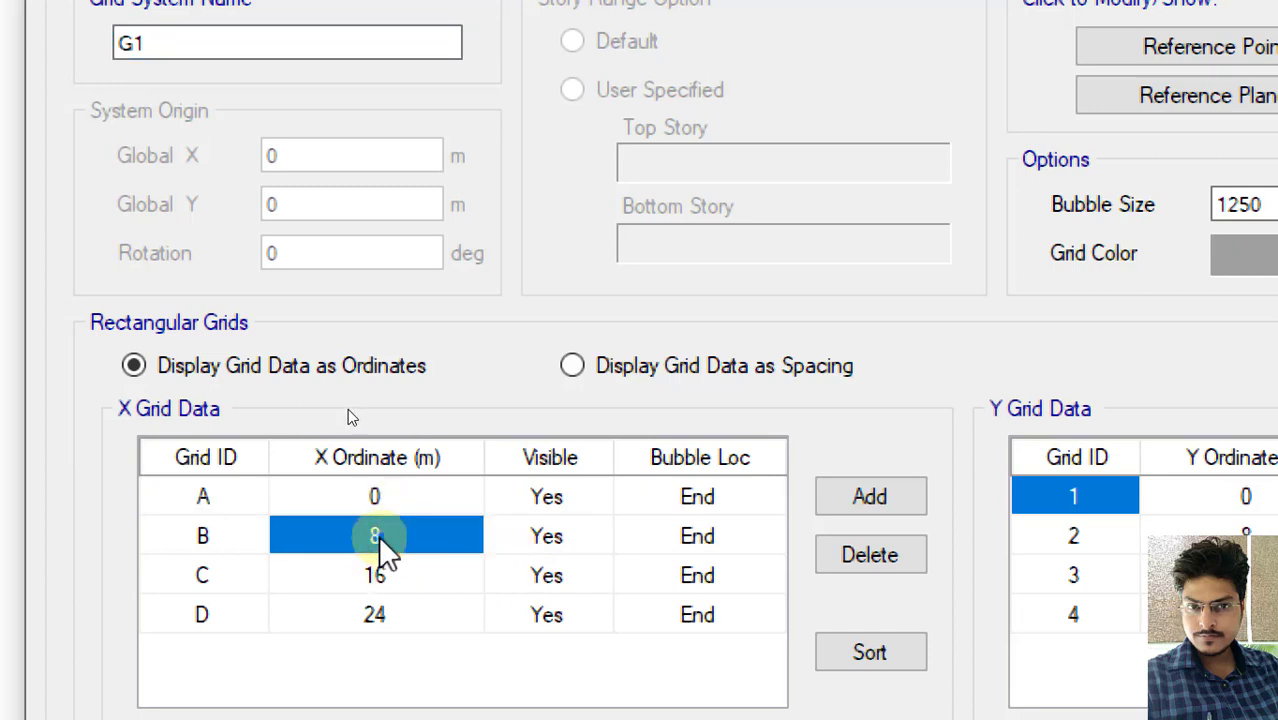
click(380, 539)
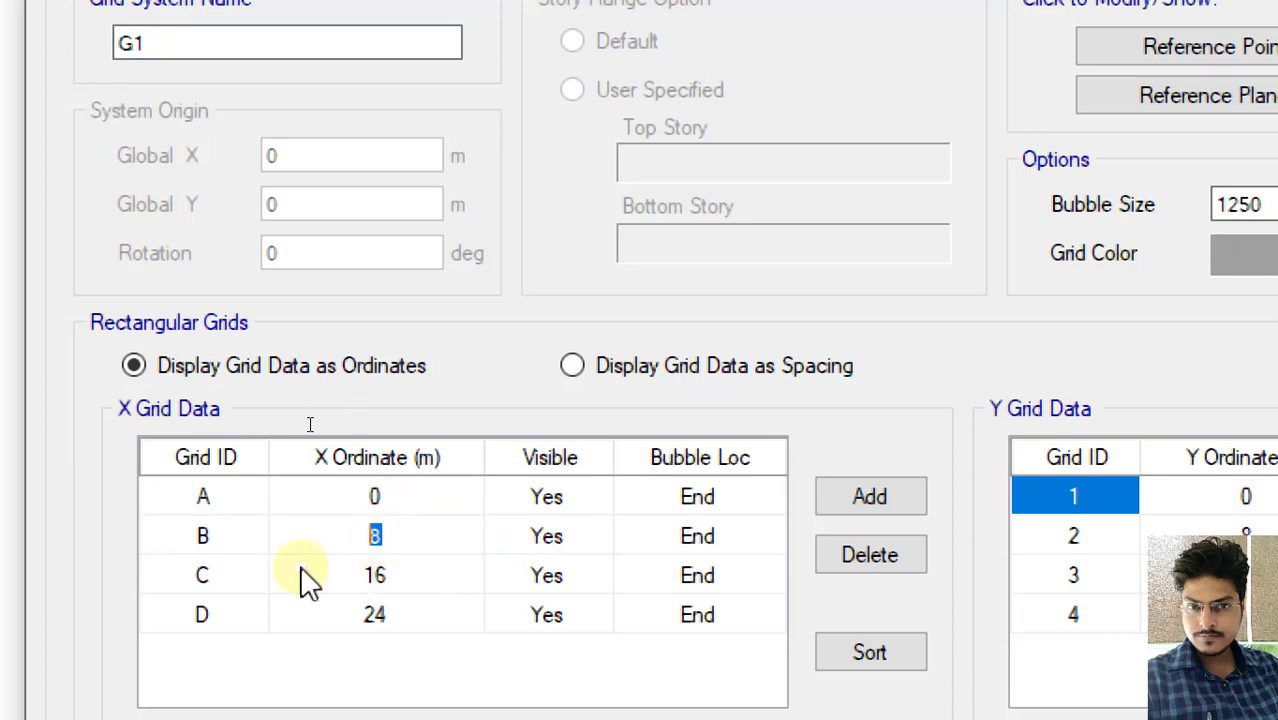
text(2)
click(300, 570)
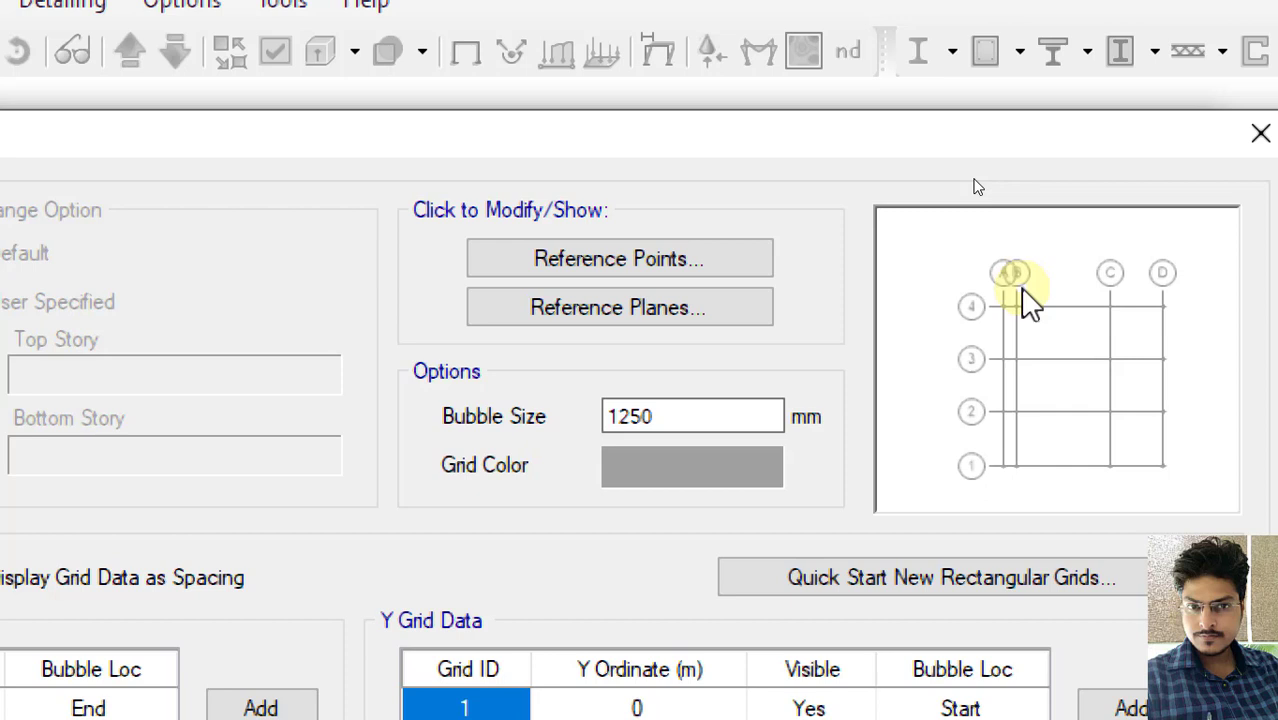
Set the grid bubble size to 600 mm and apply it to the grid preview
click(705, 416)
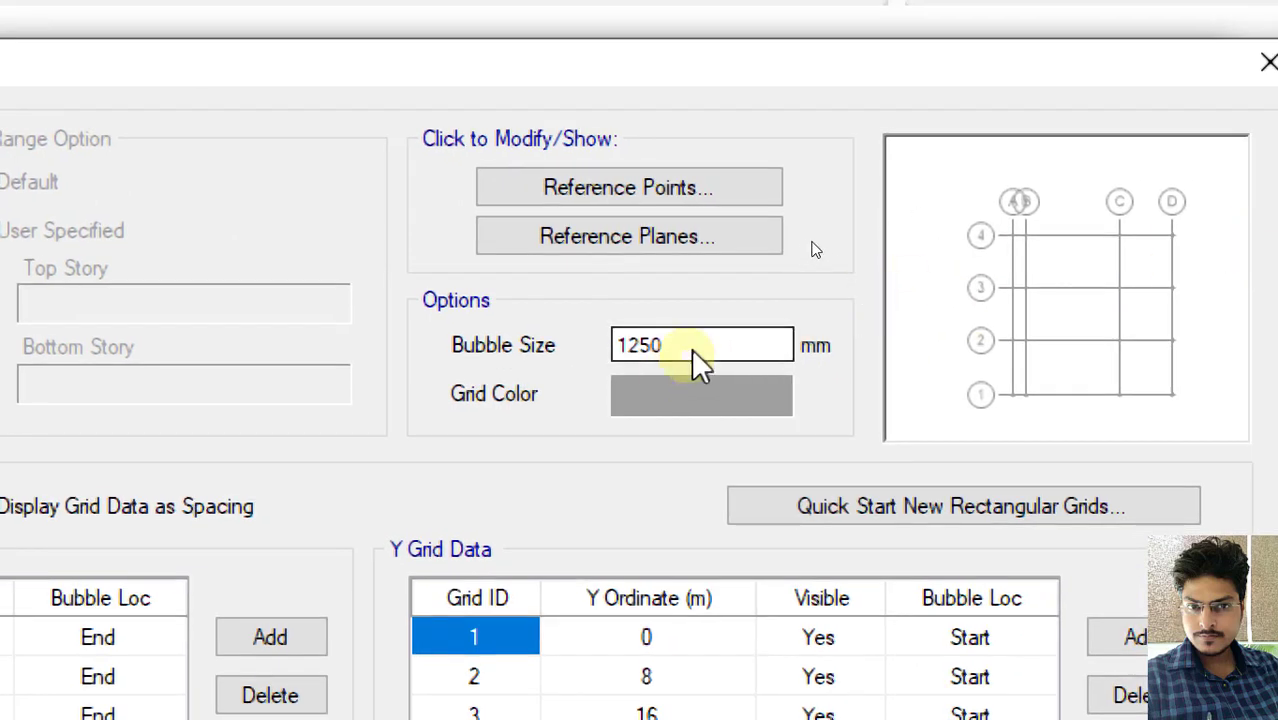
drag(757, 328, 660, 350)
text(600)
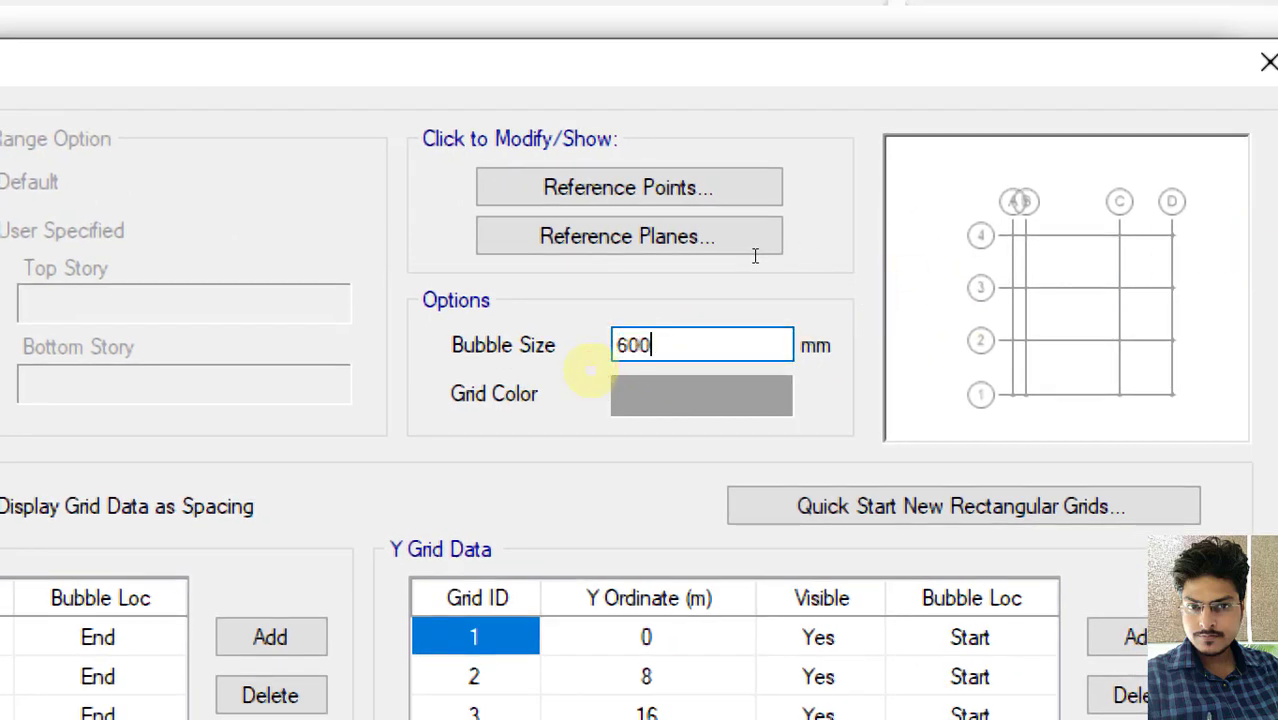
key(Tab)
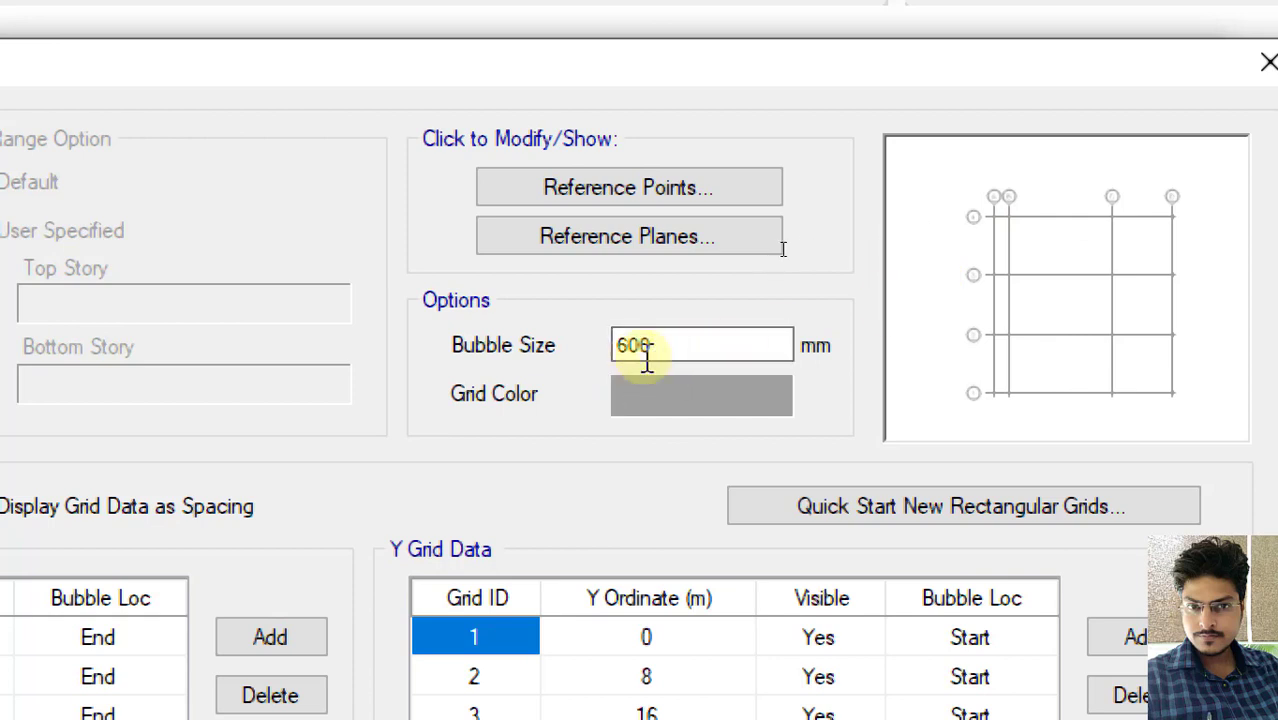
Reduce the grid bubble size further to 500 mm
drag(645, 350, 557, 356)
text(500)
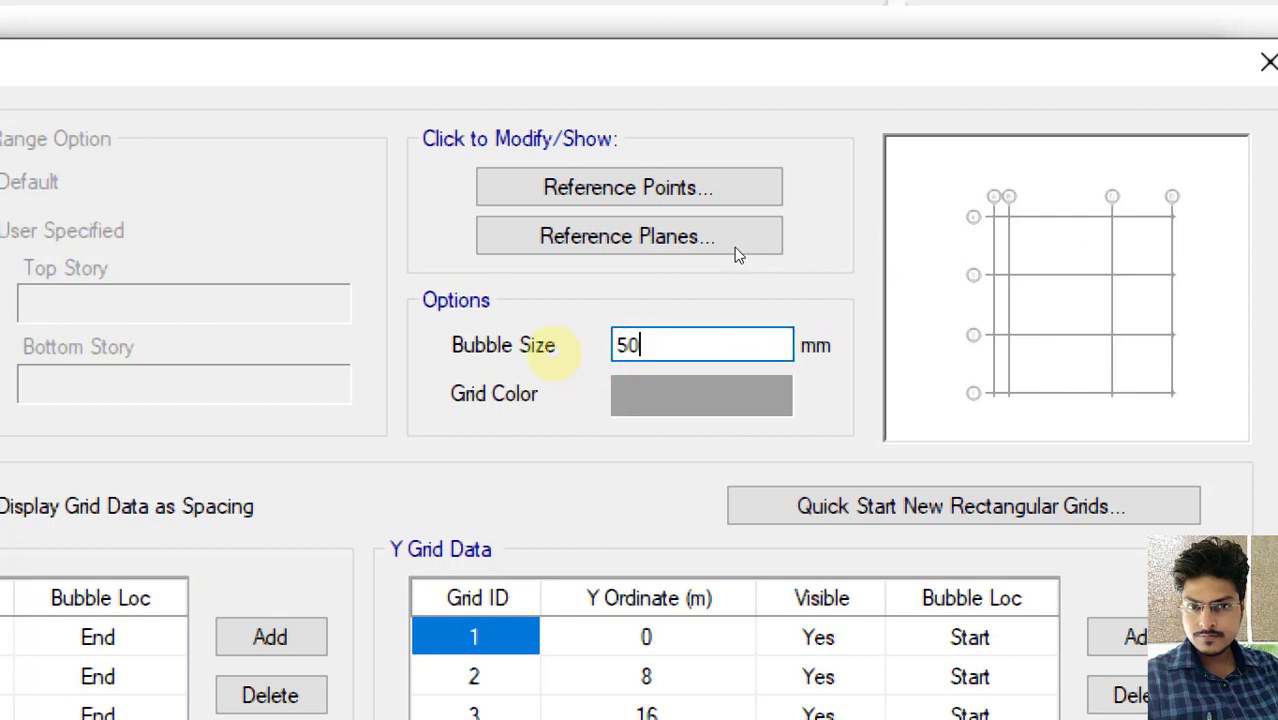
key(Tab)
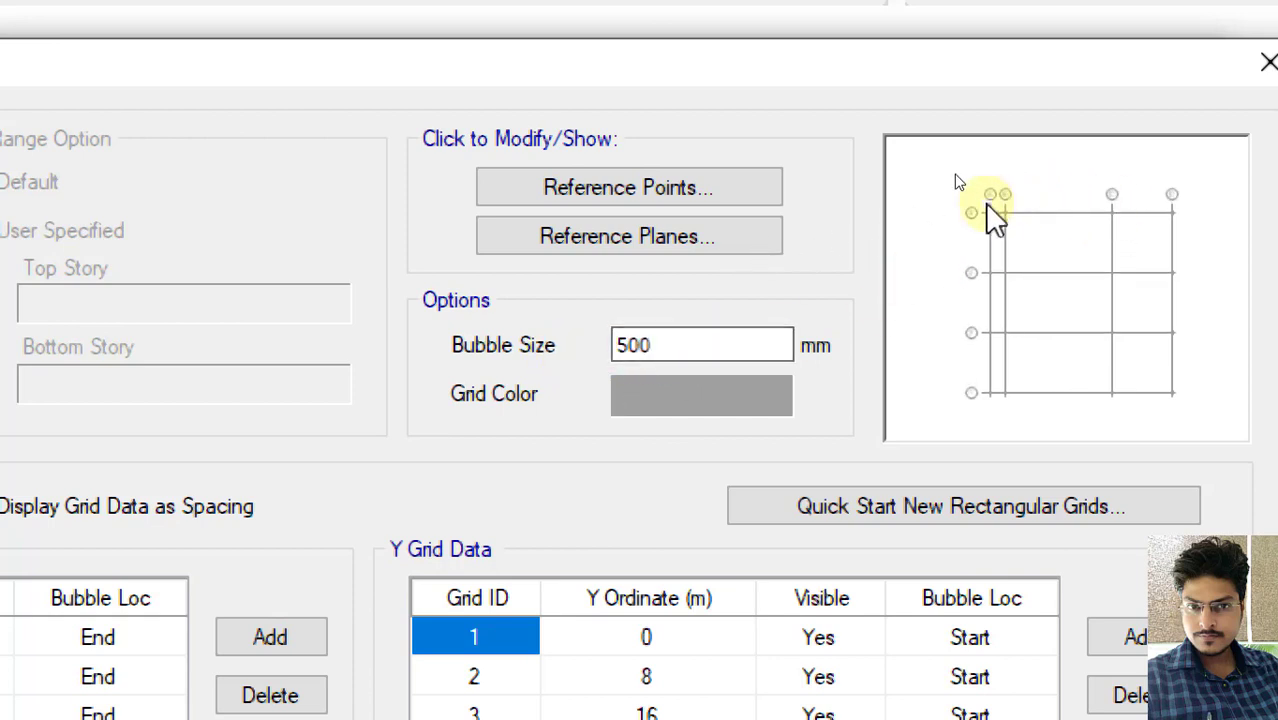